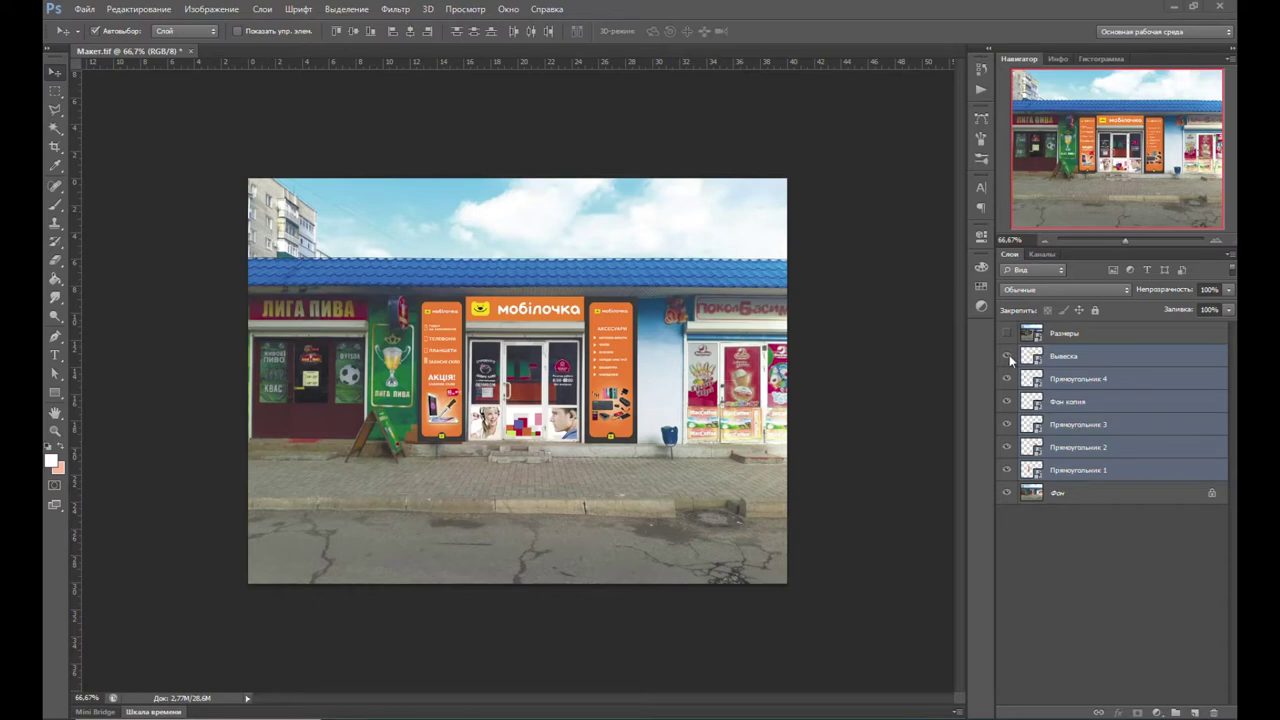
Step: Delete the banner layers Прямоугольник 4 through Прямоугольник 1 from the storefront mockup
key("ctrl+0")
left_click(1080, 379)
left_click(1080, 470, "shift")
mouse_move(1197, 424)
left_mouse_down()
mouse_move(1197, 662)
mouse_move(1214, 712)
left_mouse_up()
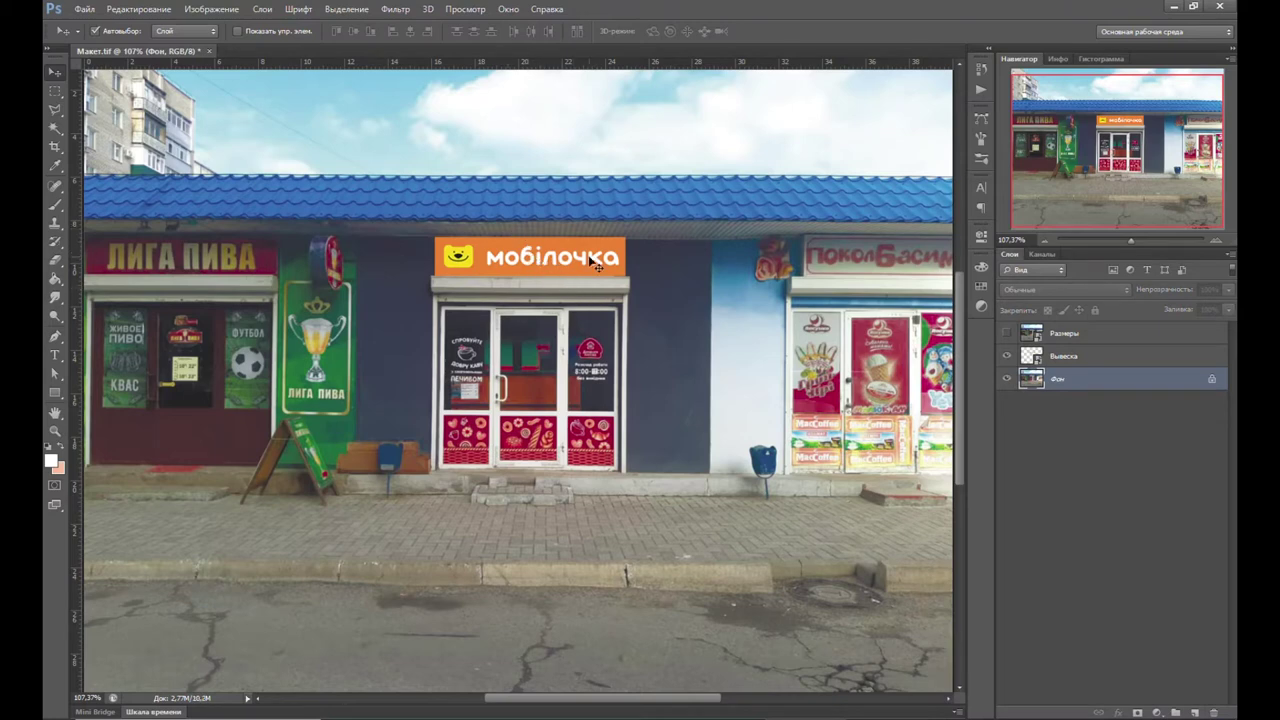
left_click(55, 392)
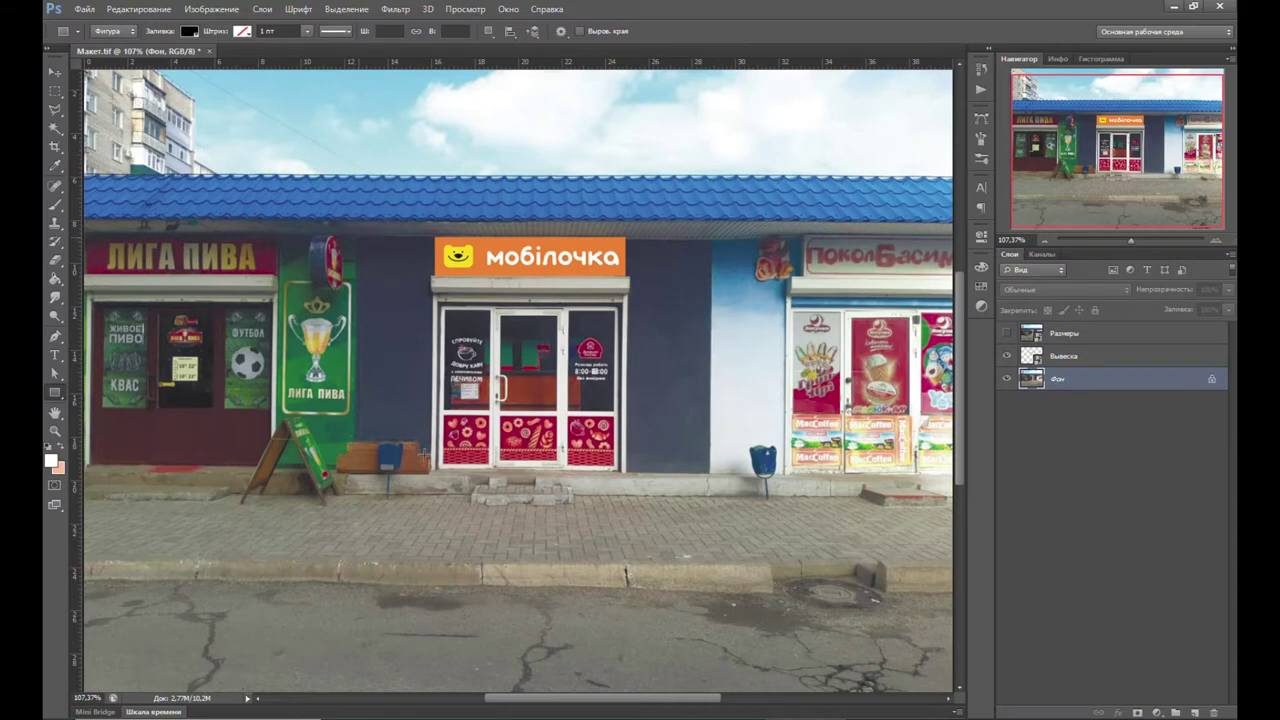
Step: Draw a white-filled rectangle over the dark wall left of the shop door
left_click_drag(358, 236, 433, 471)
key("v")
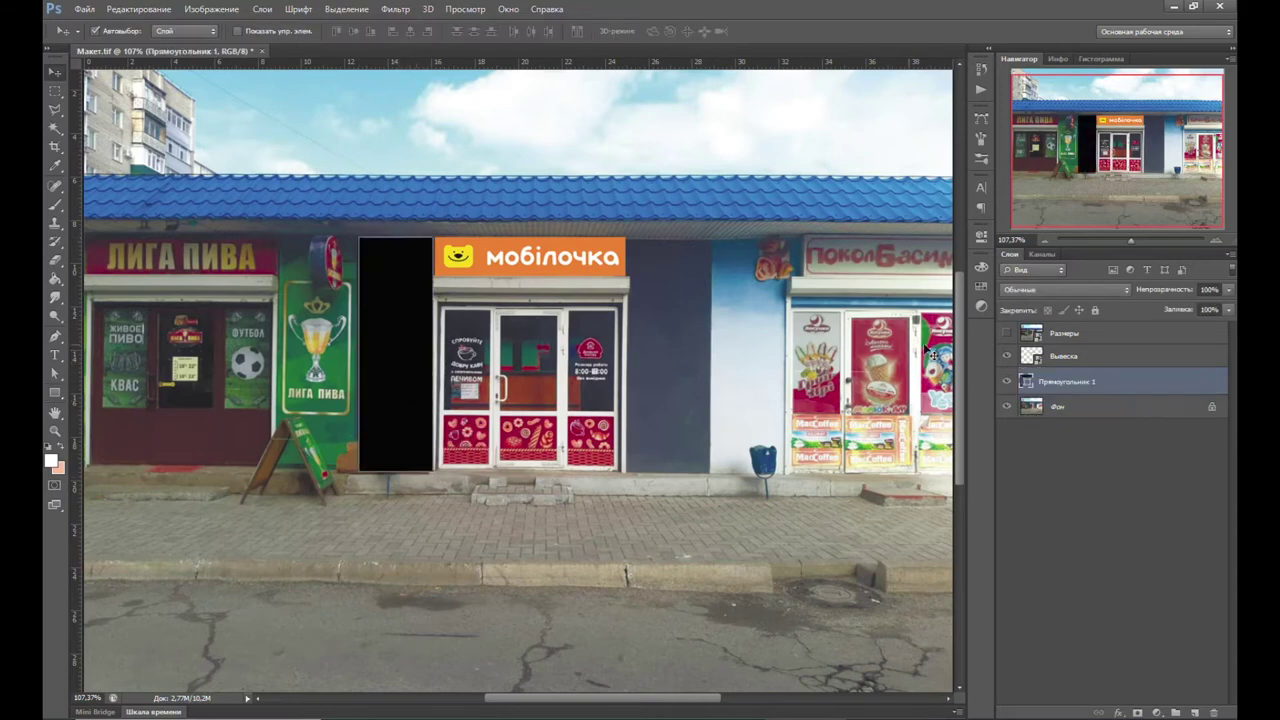
double_click(1027, 381)
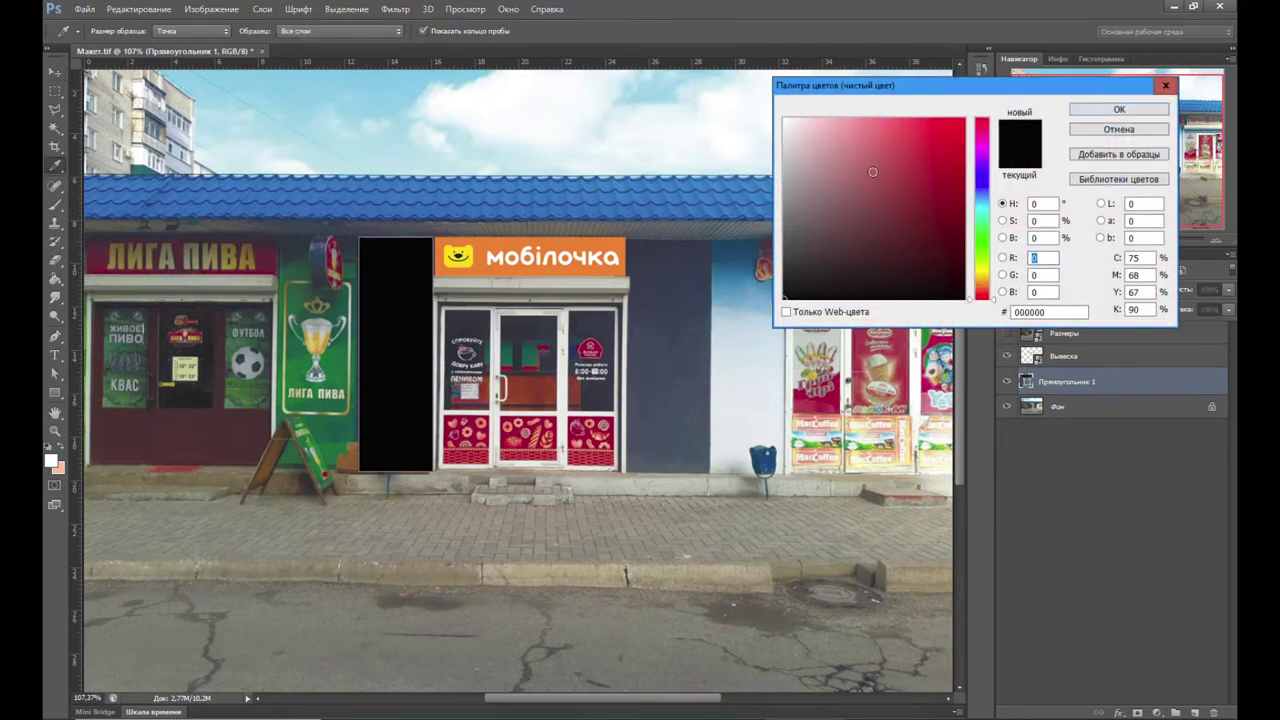
left_click_drag(880, 177, 784, 119)
left_click(1119, 110)
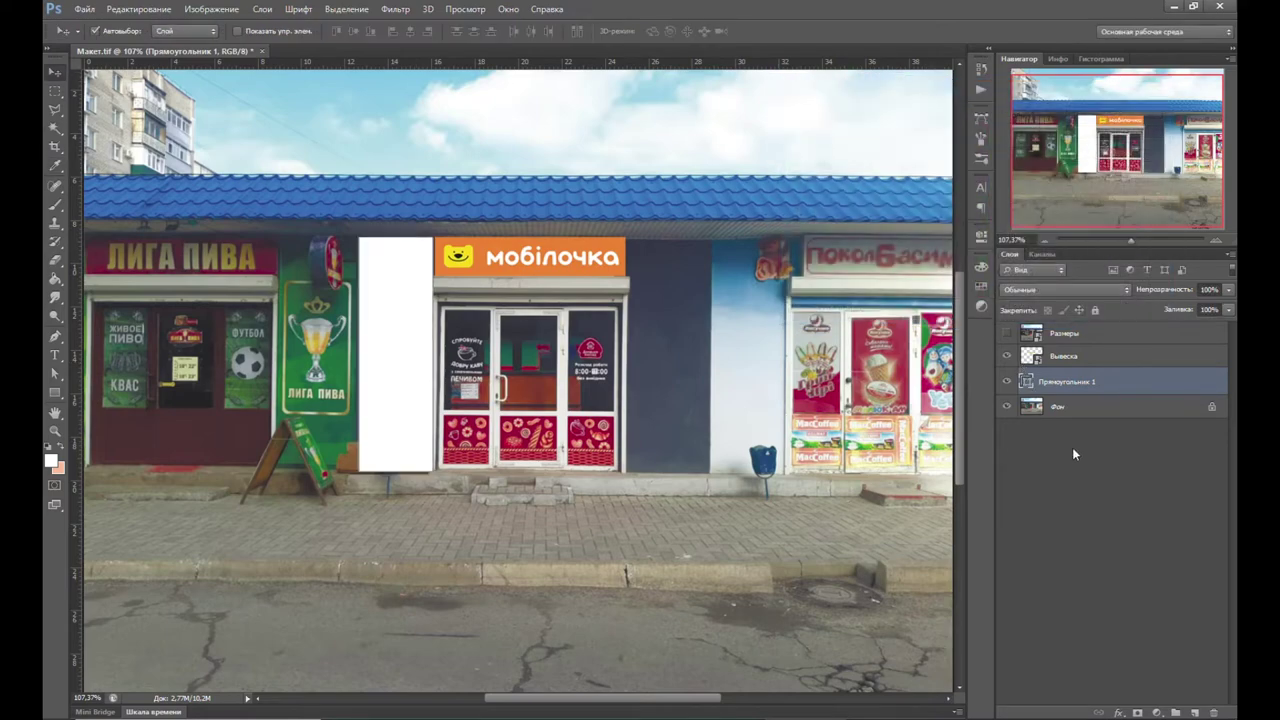
right_click(1126, 373)
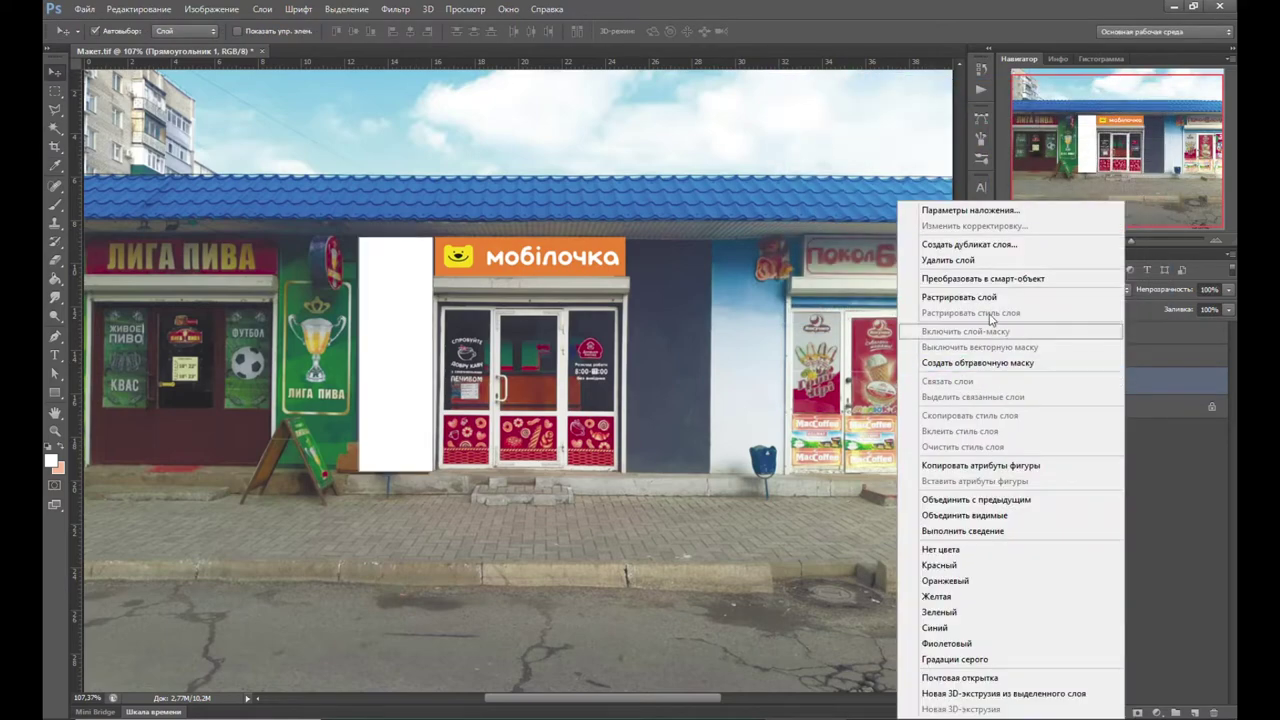
left_click(985, 280)
Step: Resize the rectangle's smart object contents to a 915 mm print width
double_click(1033, 375)
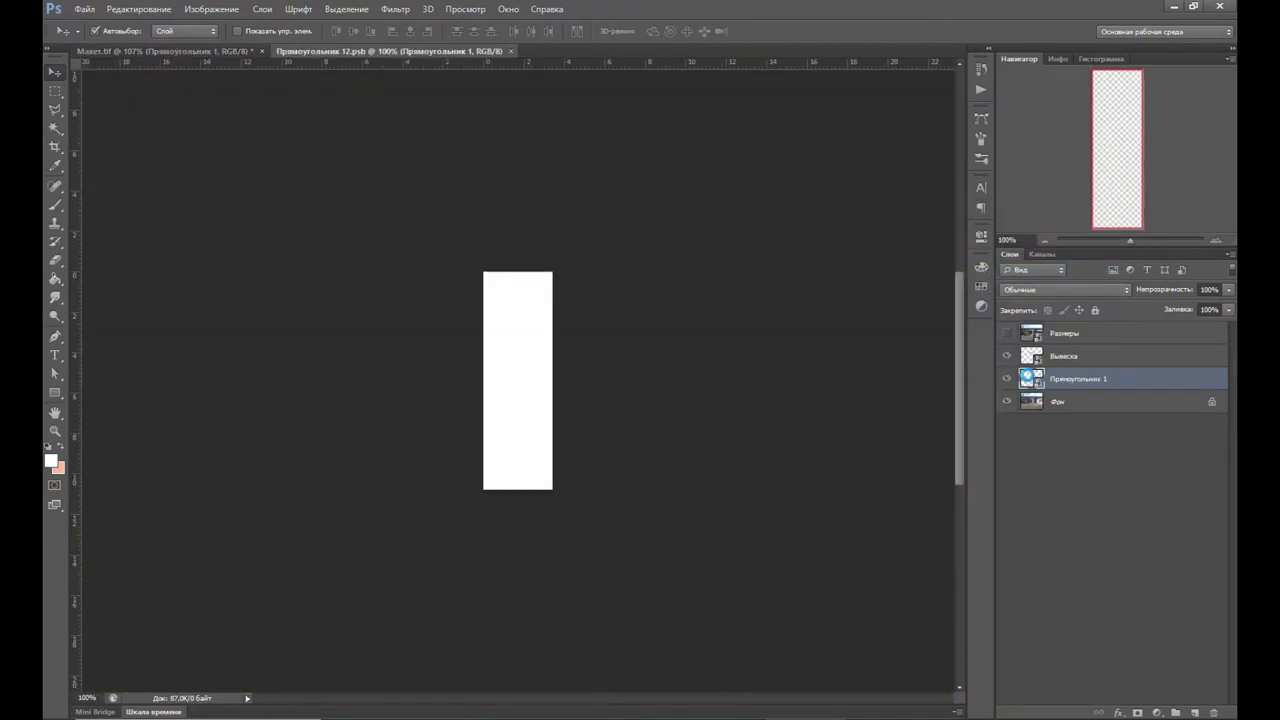
key("alt+ctrl+i")
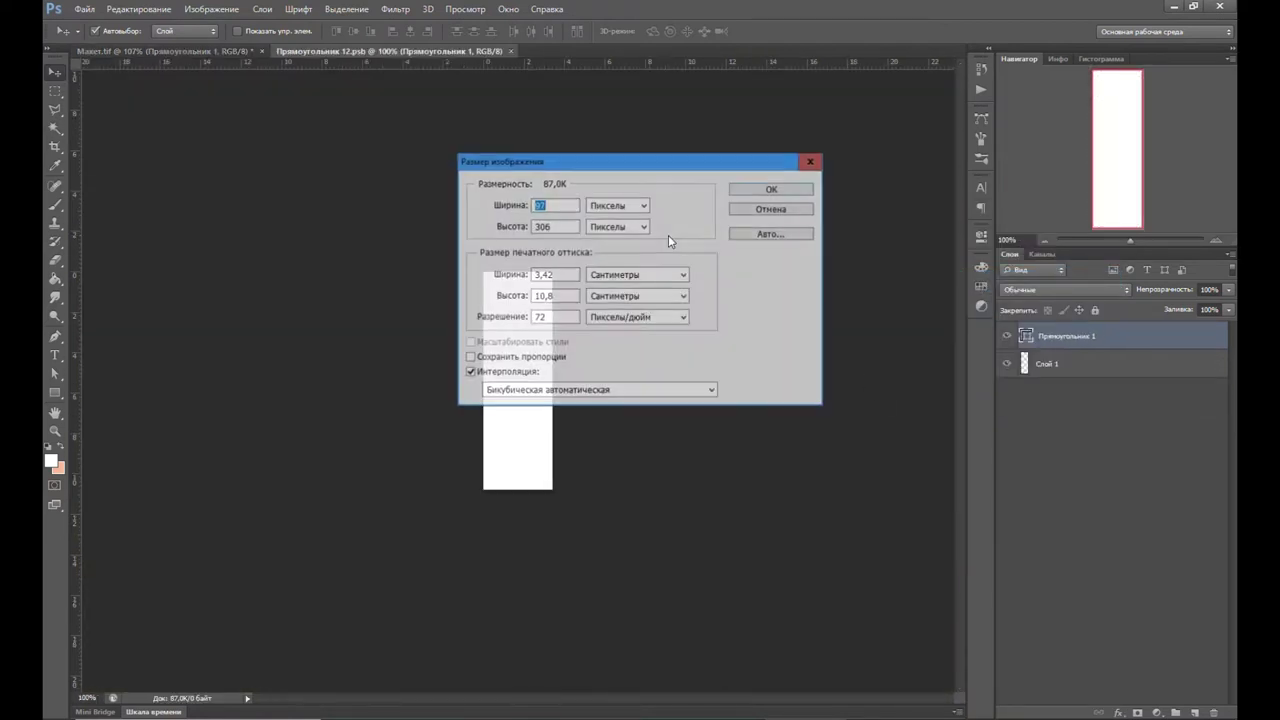
key("Escape")
left_click(211, 9)
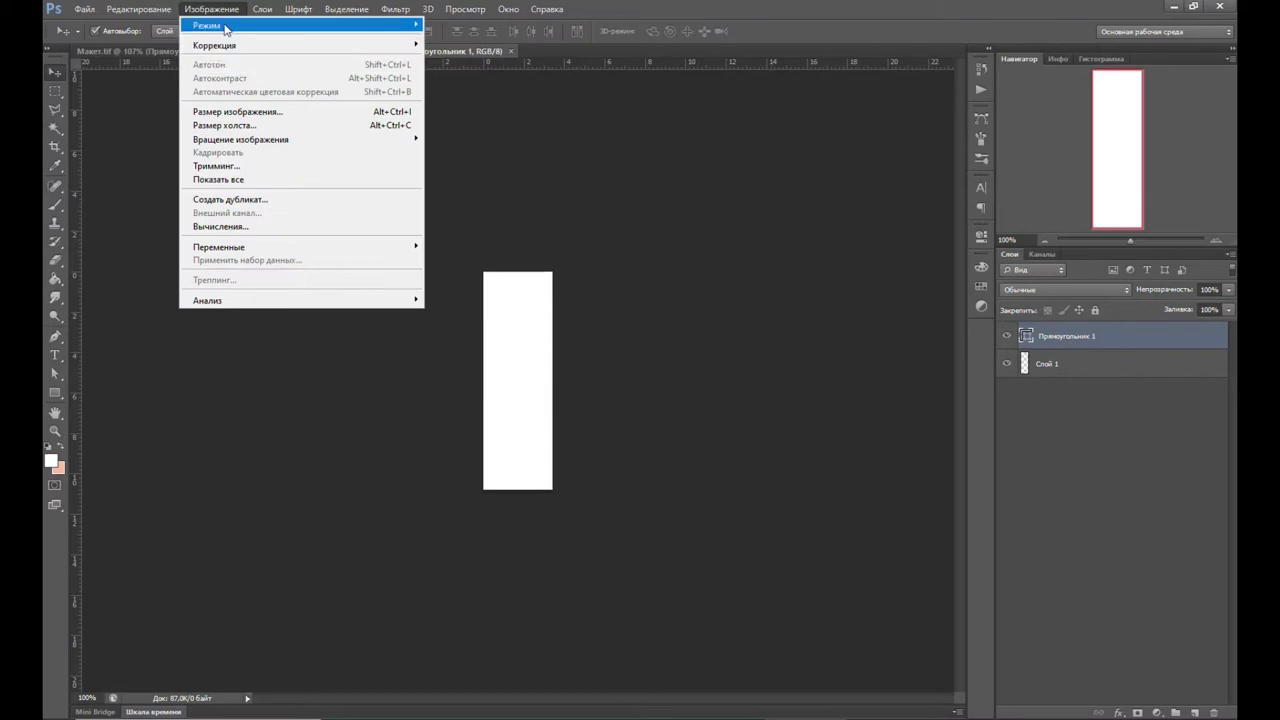
left_click(237, 111)
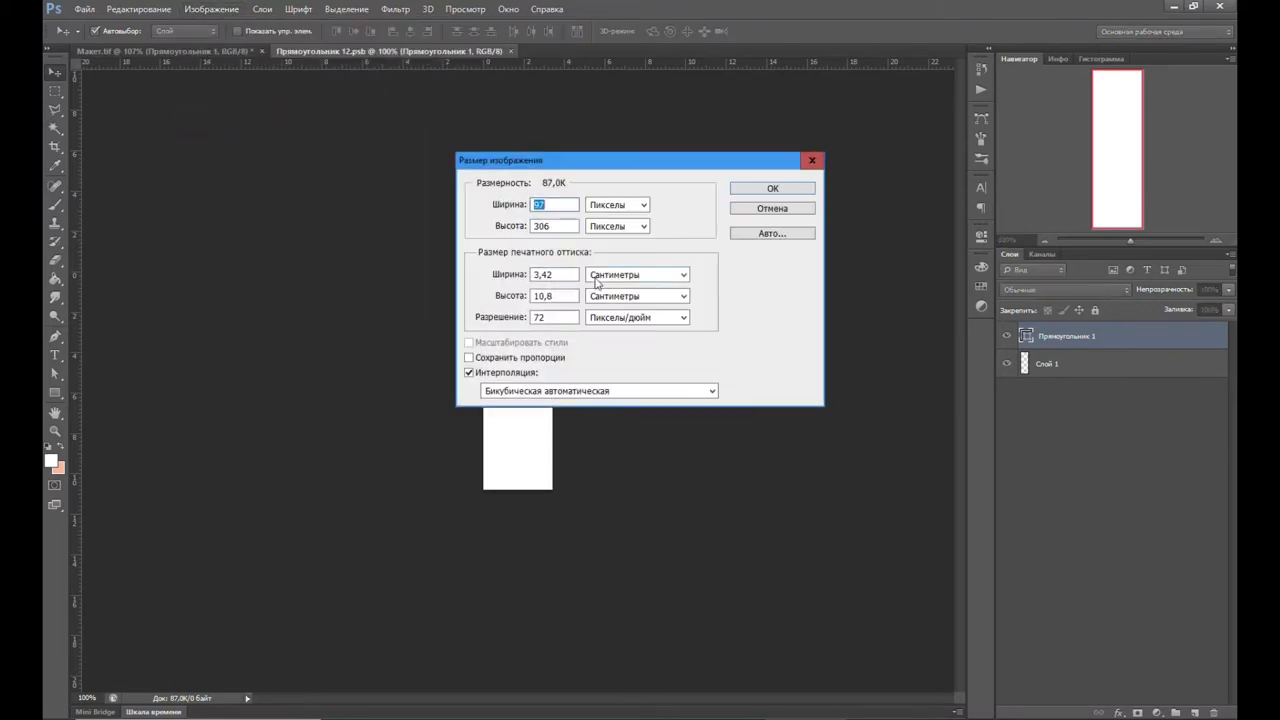
left_click(610, 276)
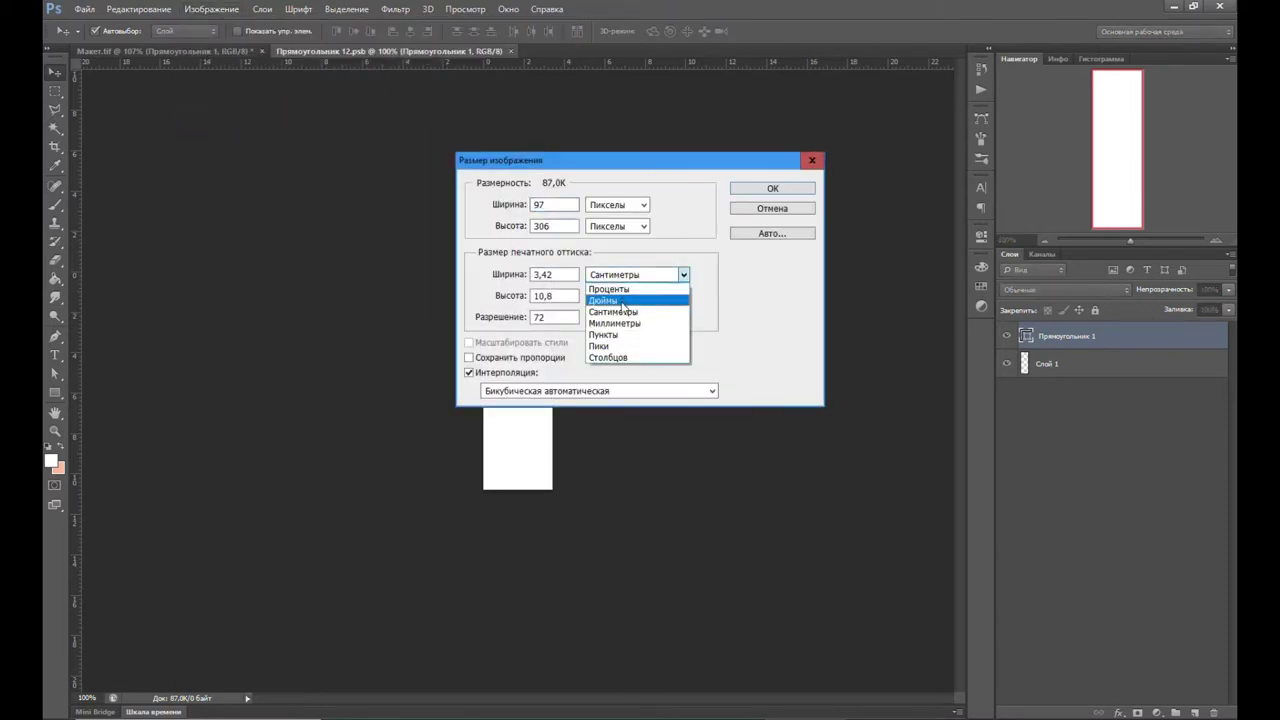
left_click(628, 323)
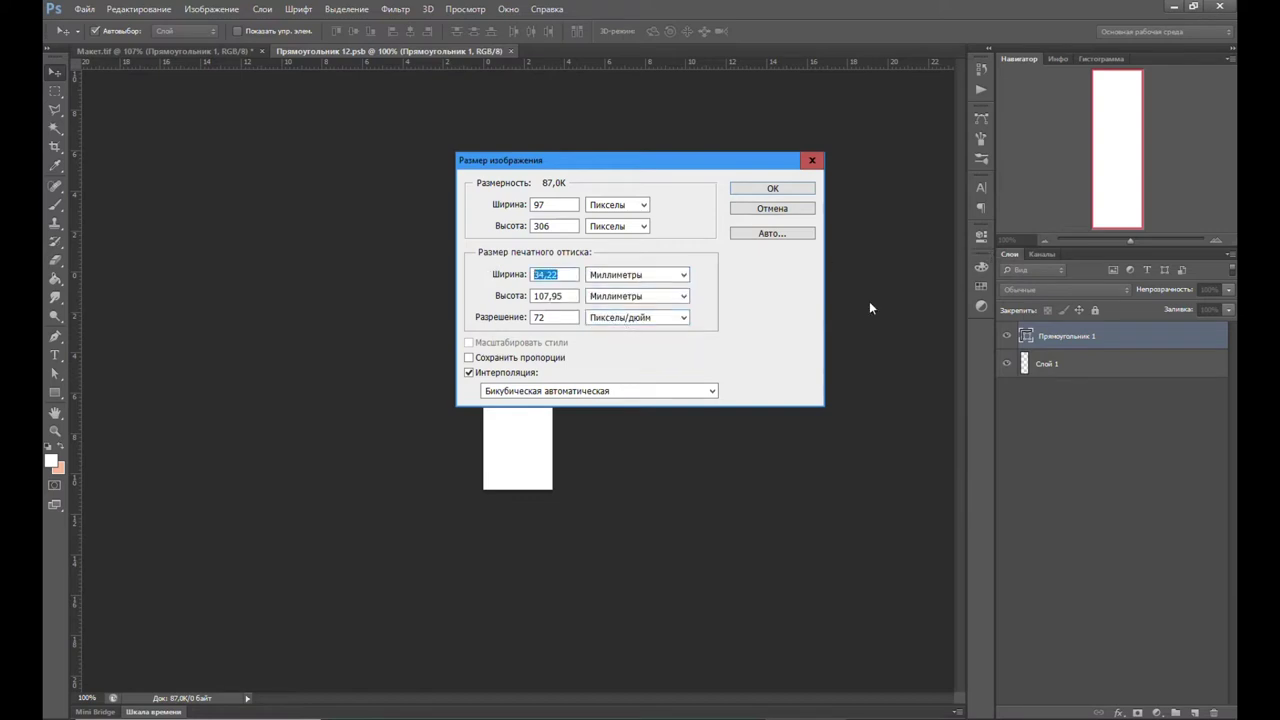
type("915")
left_click(508, 300)
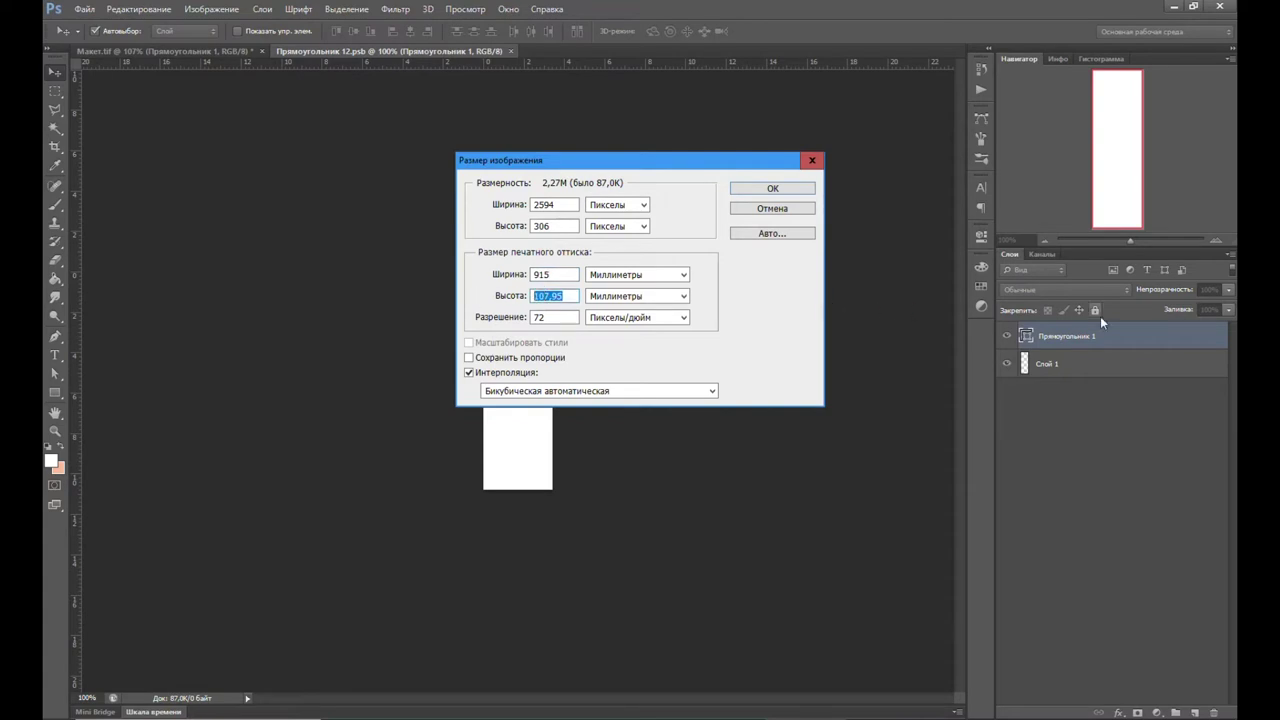
type("20")
key("Return")
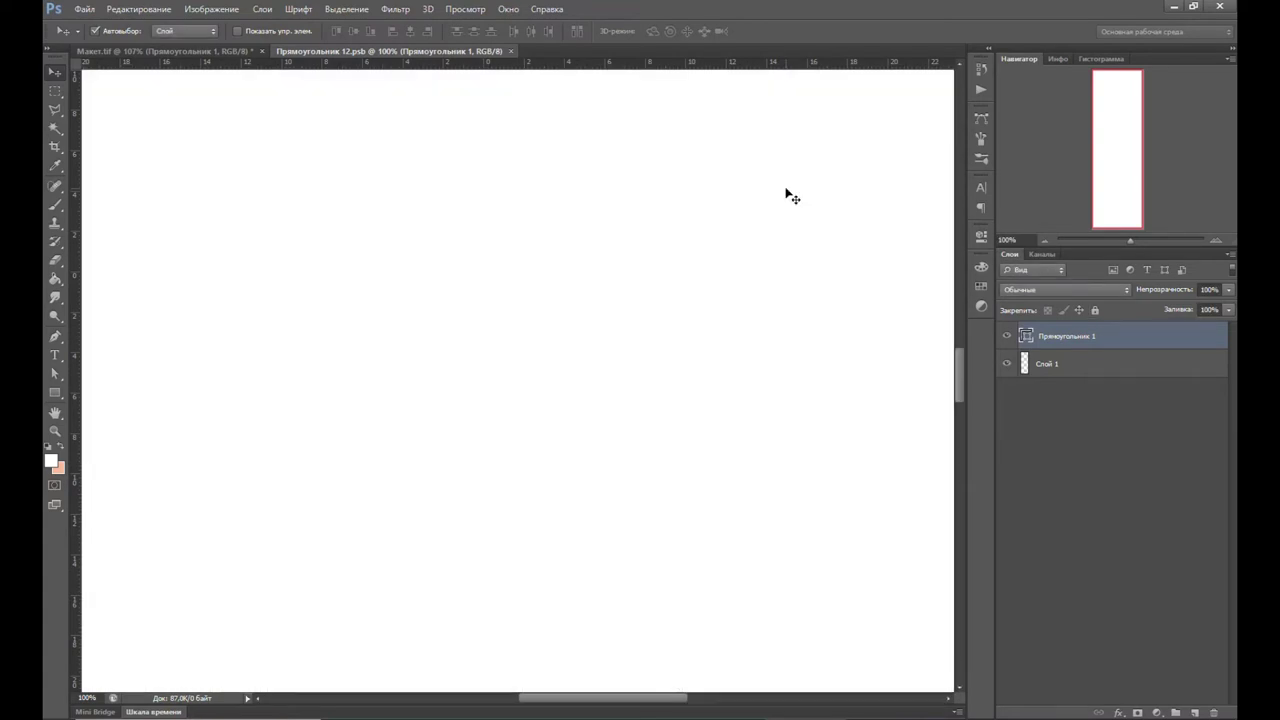
left_click(211, 9)
mouse_move(210, 25)
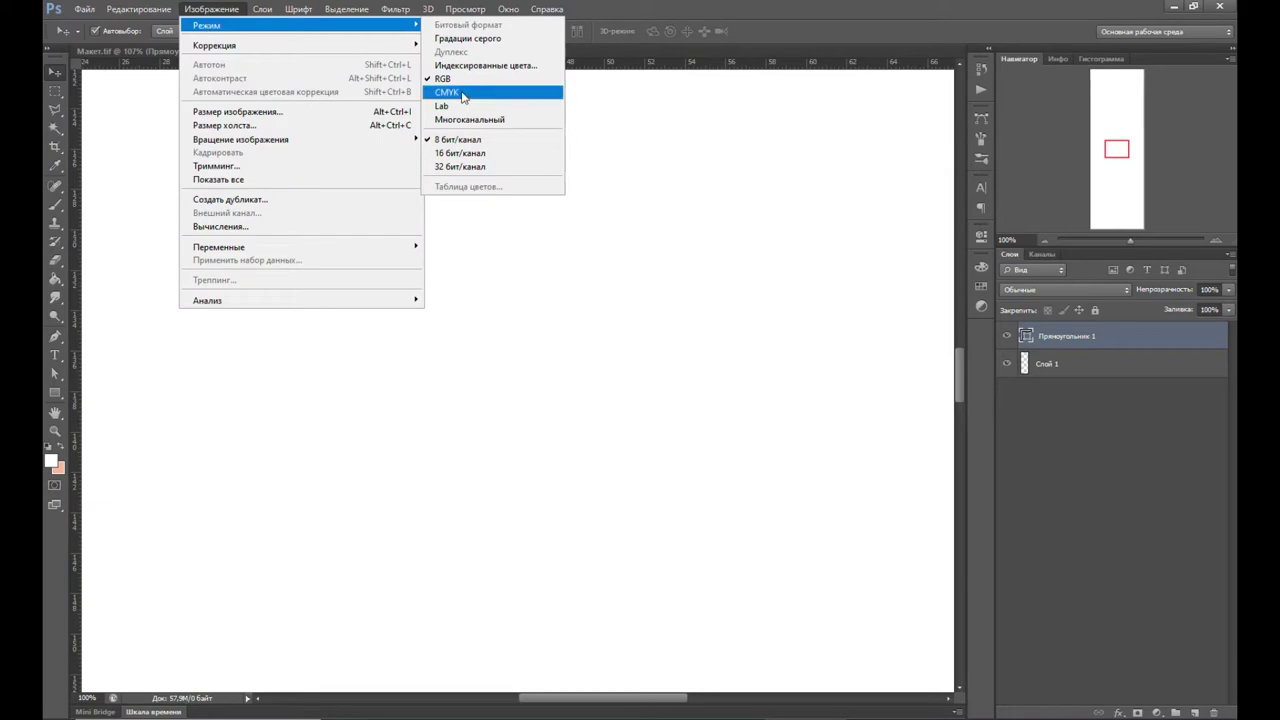
Step: Convert Прямоугольник 12.psb to CMYK, flatten it, then save and close it
left_click(463, 96)
left_click(568, 280)
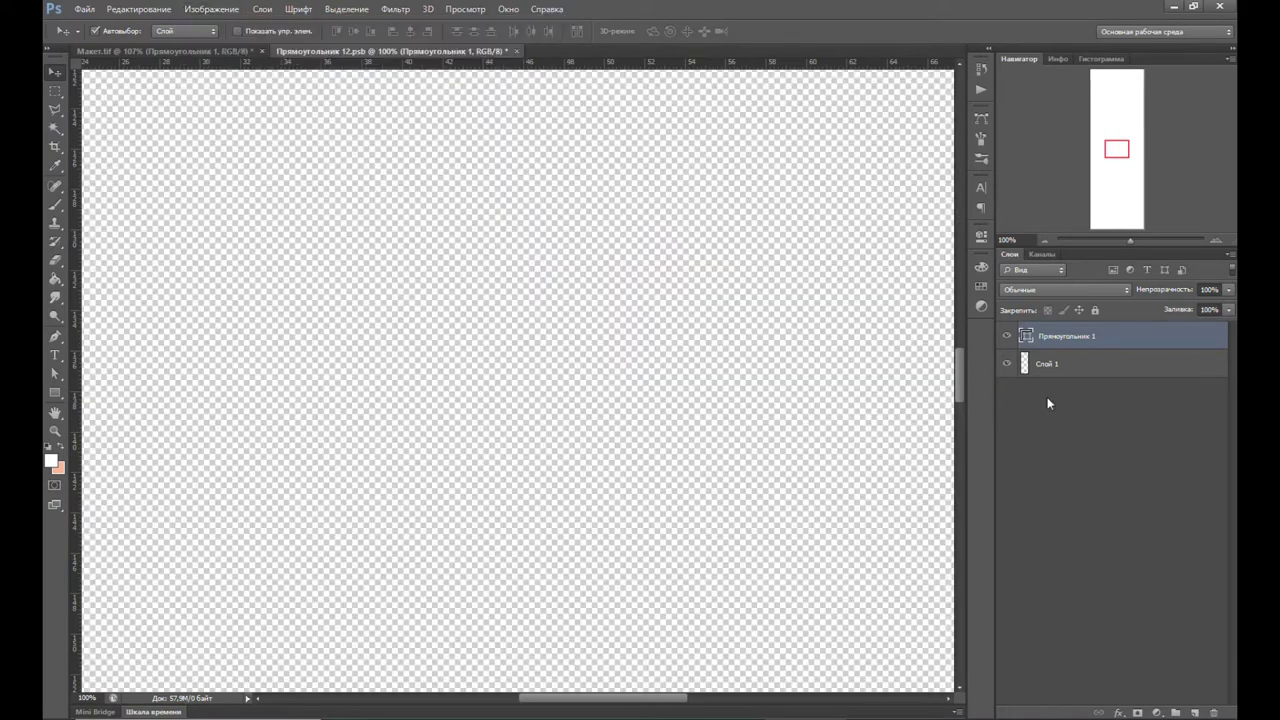
right_click(1082, 350)
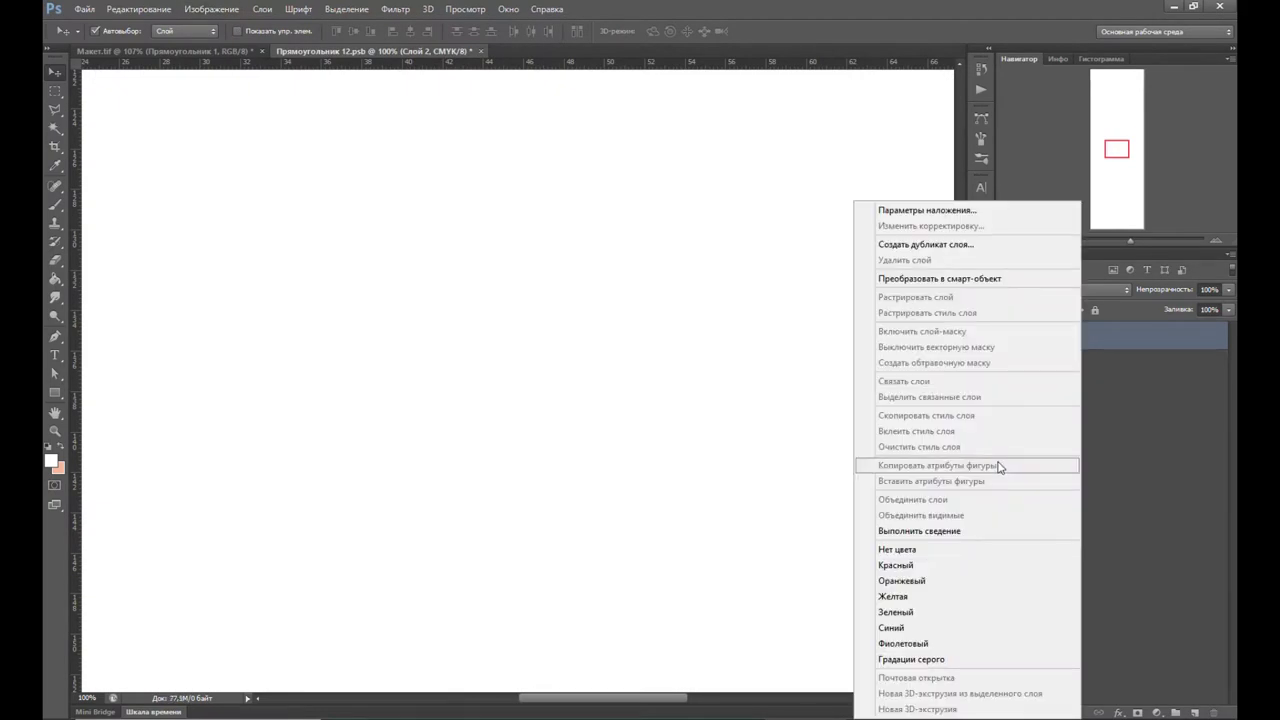
left_click(947, 532)
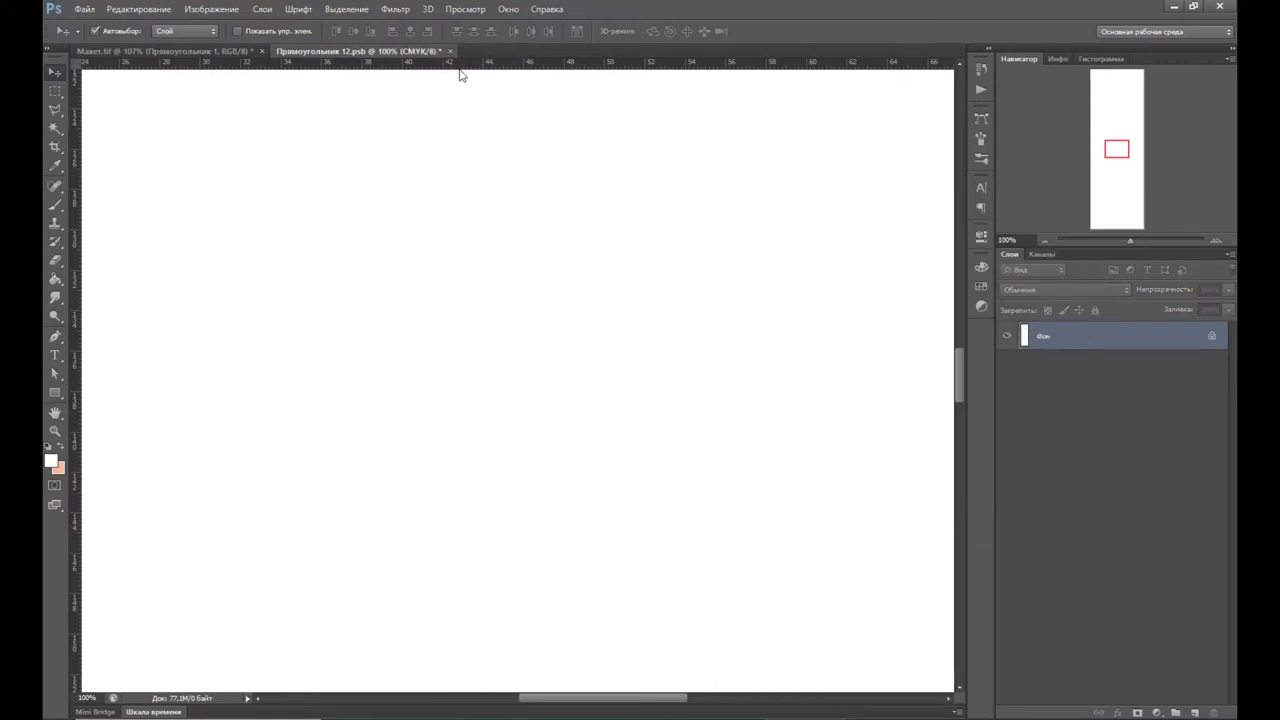
key("ctrl+w")
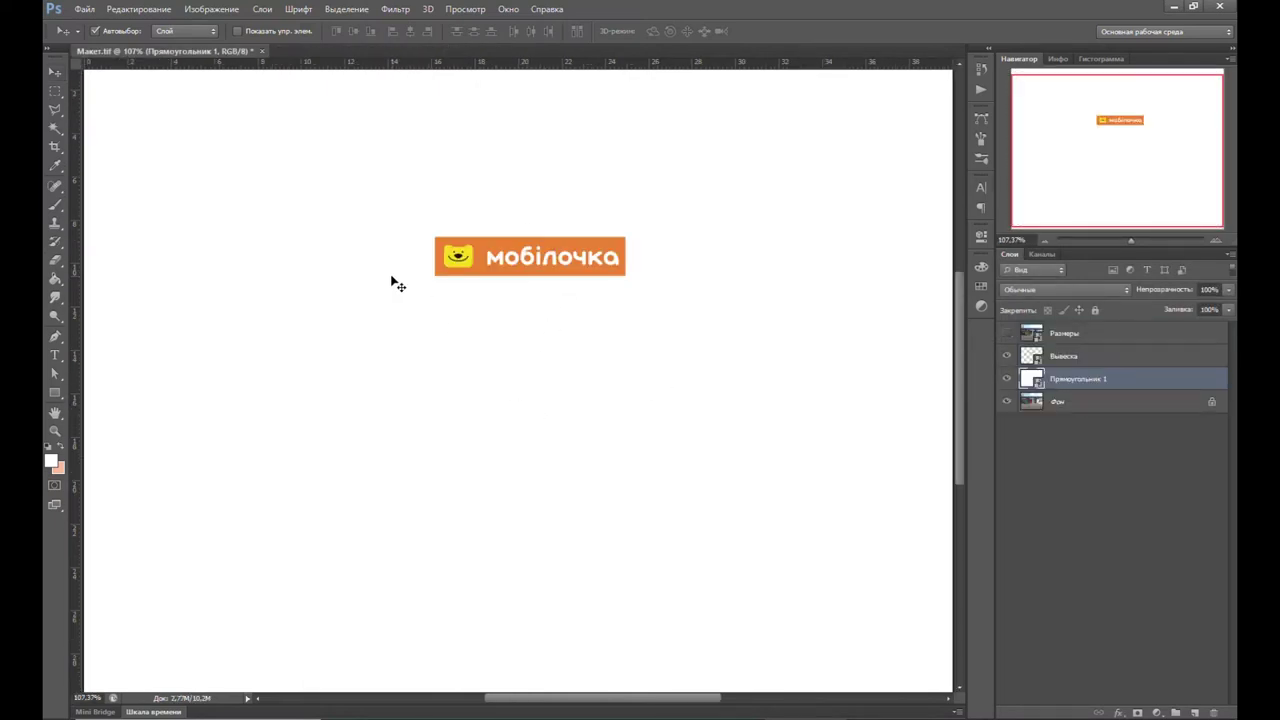
Step: Scale the white panel down proportionally to fit the wall left of the door
key("ctrl+t")
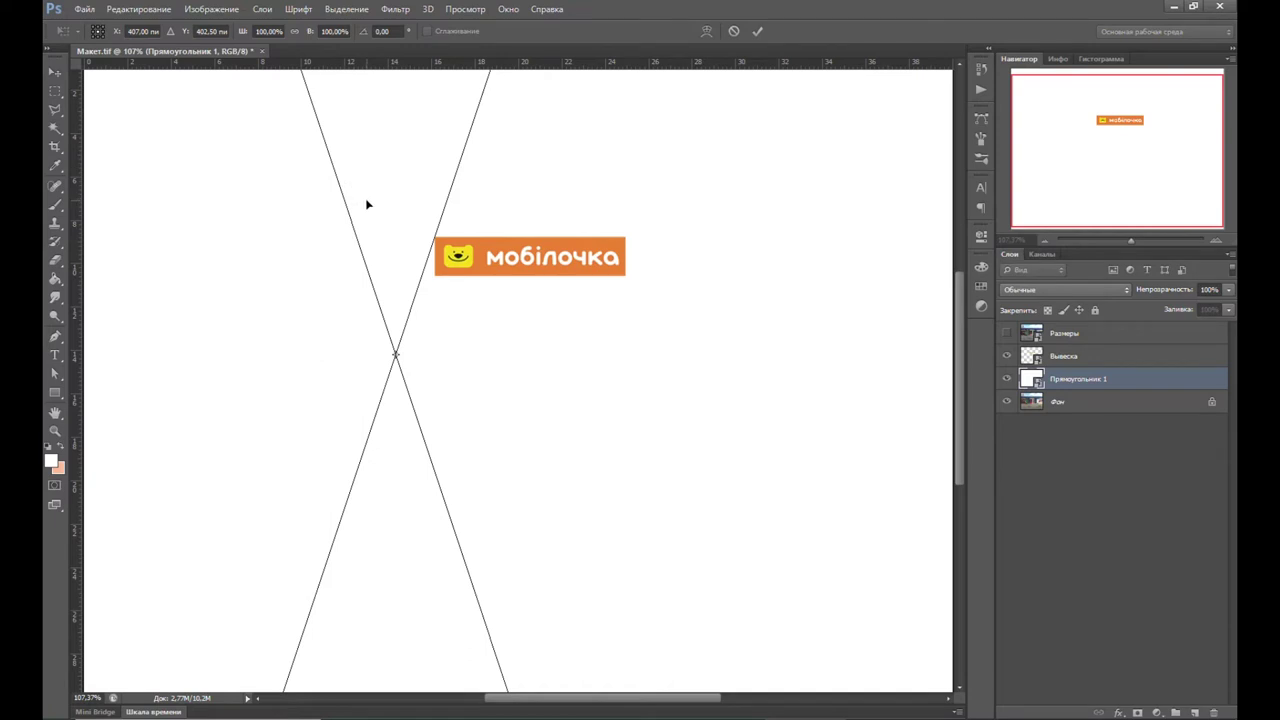
key("Return")
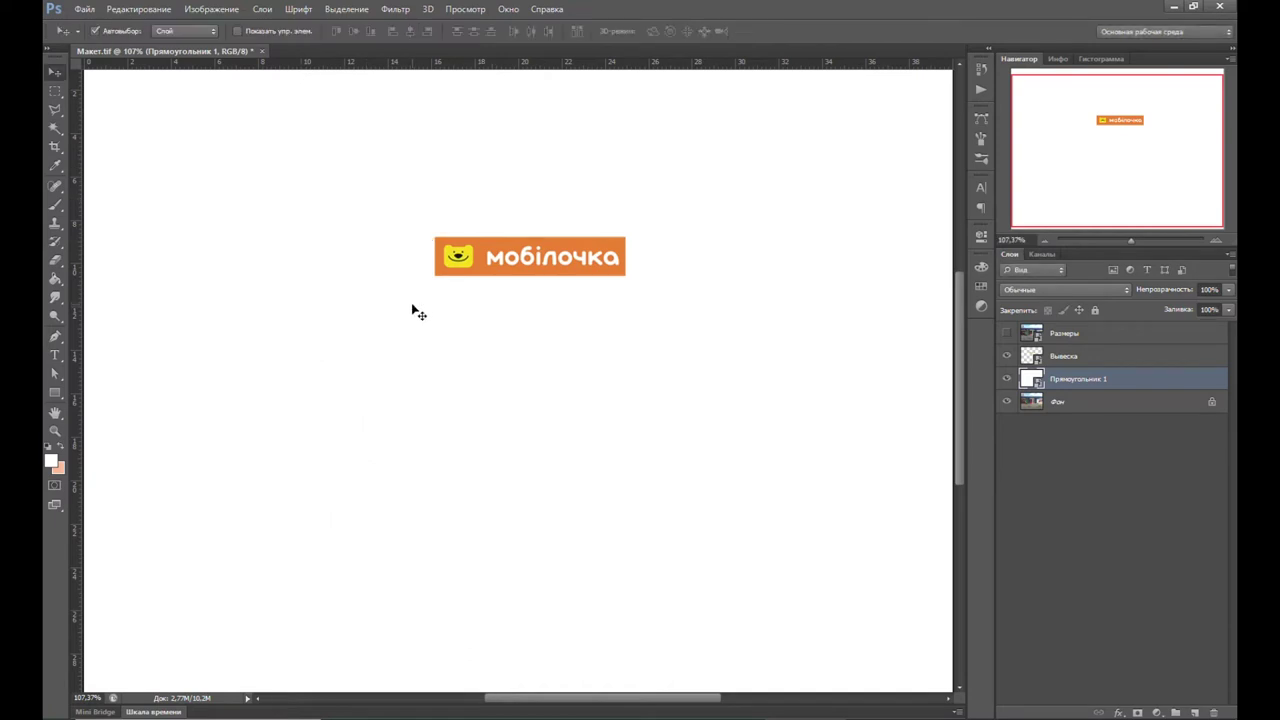
key("ctrl+t")
left_click(210, 10)
left_click(268, 31)
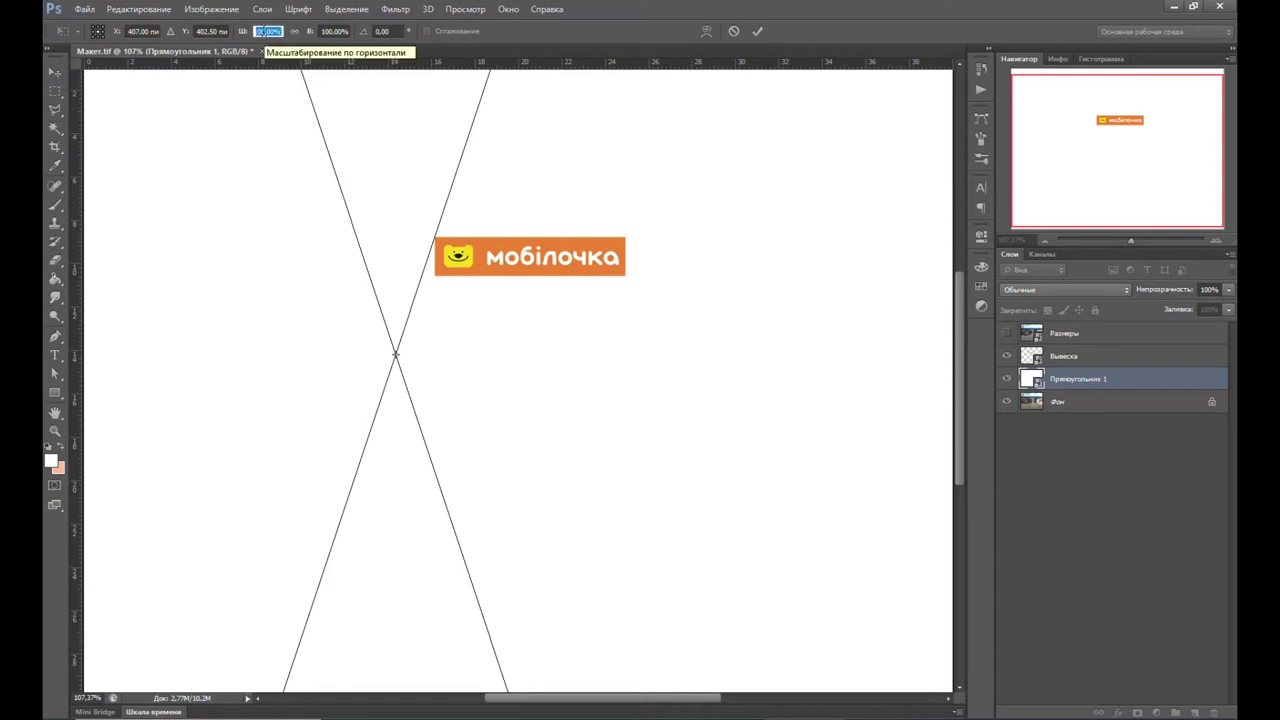
type("5")
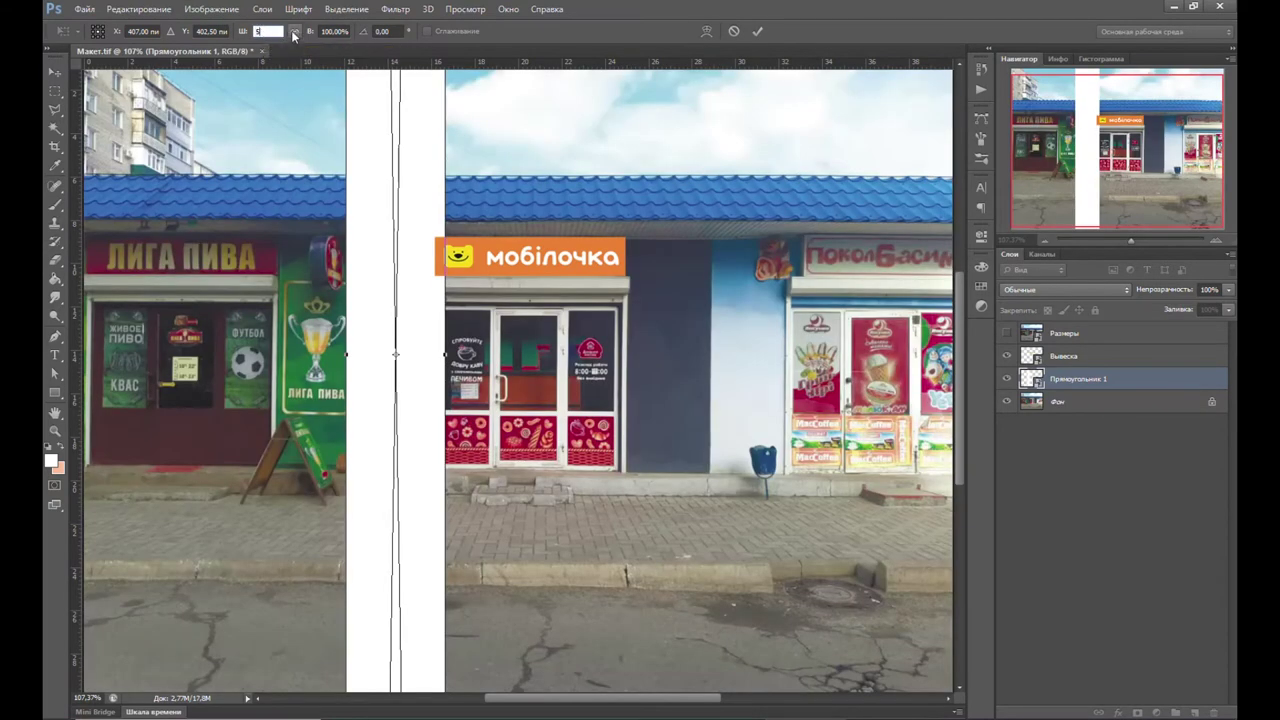
left_click(294, 32)
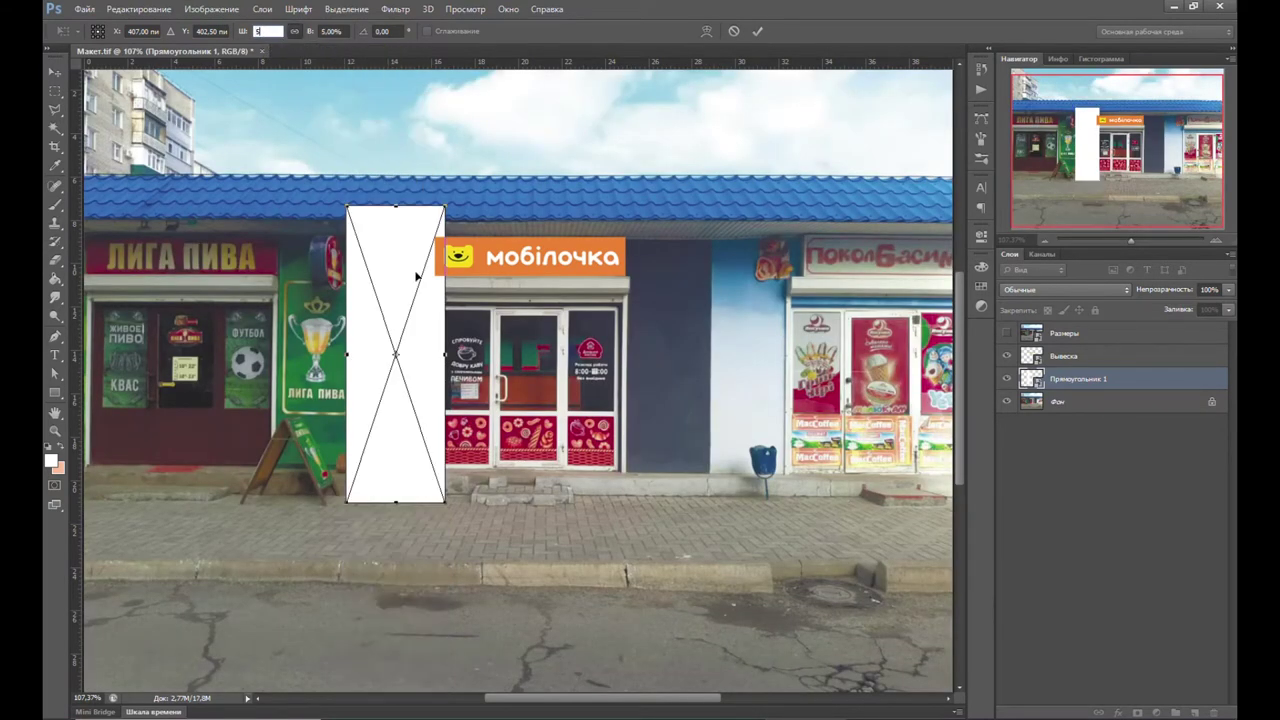
left_click_drag(347, 502, 362, 468)
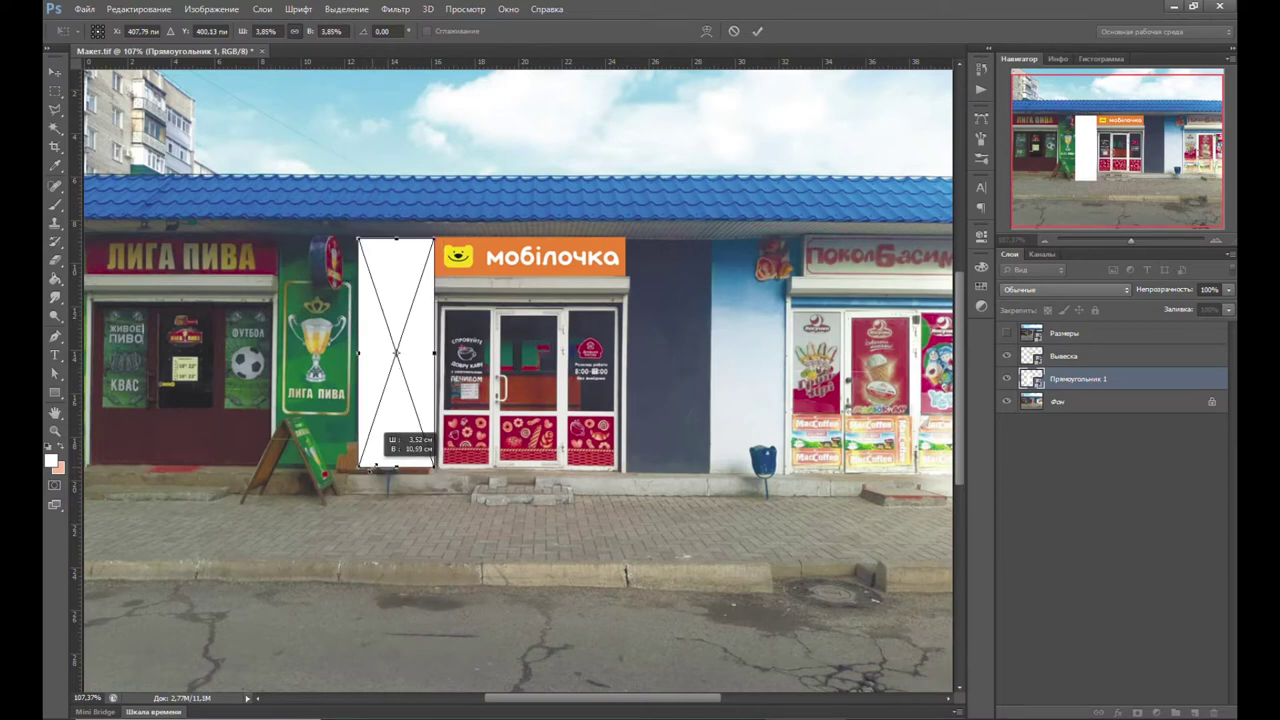
left_click_drag(362, 467, 358, 470)
key("Return")
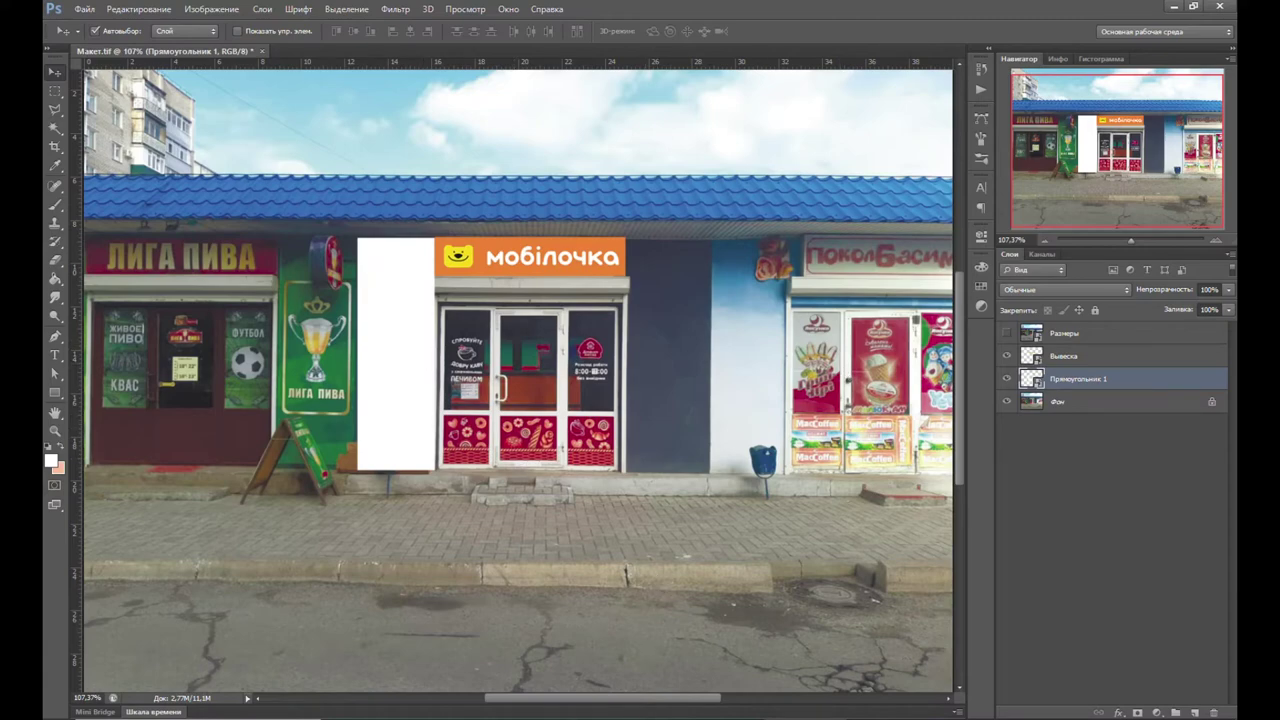
Step: Open Баннер.tif in Photoshop from the file manager
key("alt+Tab")
left_click_drag(680, 220, 905, 185)
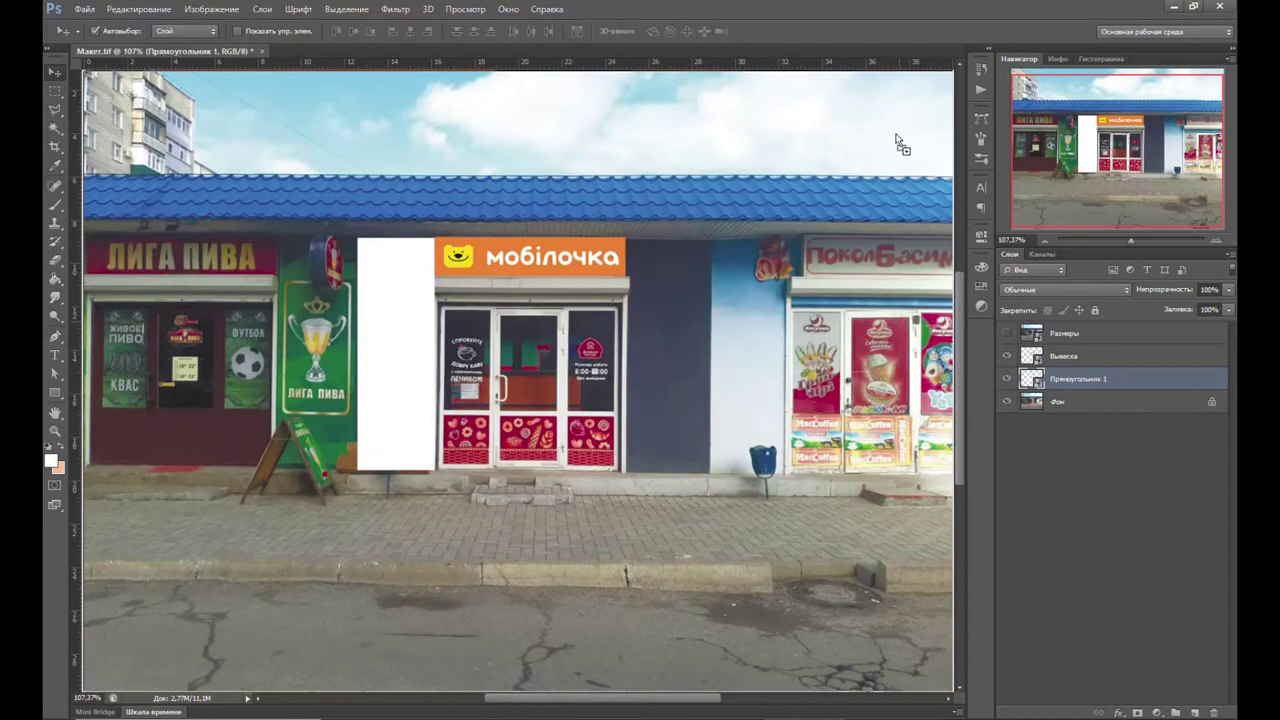
left_click_drag(905, 185, 806, 55)
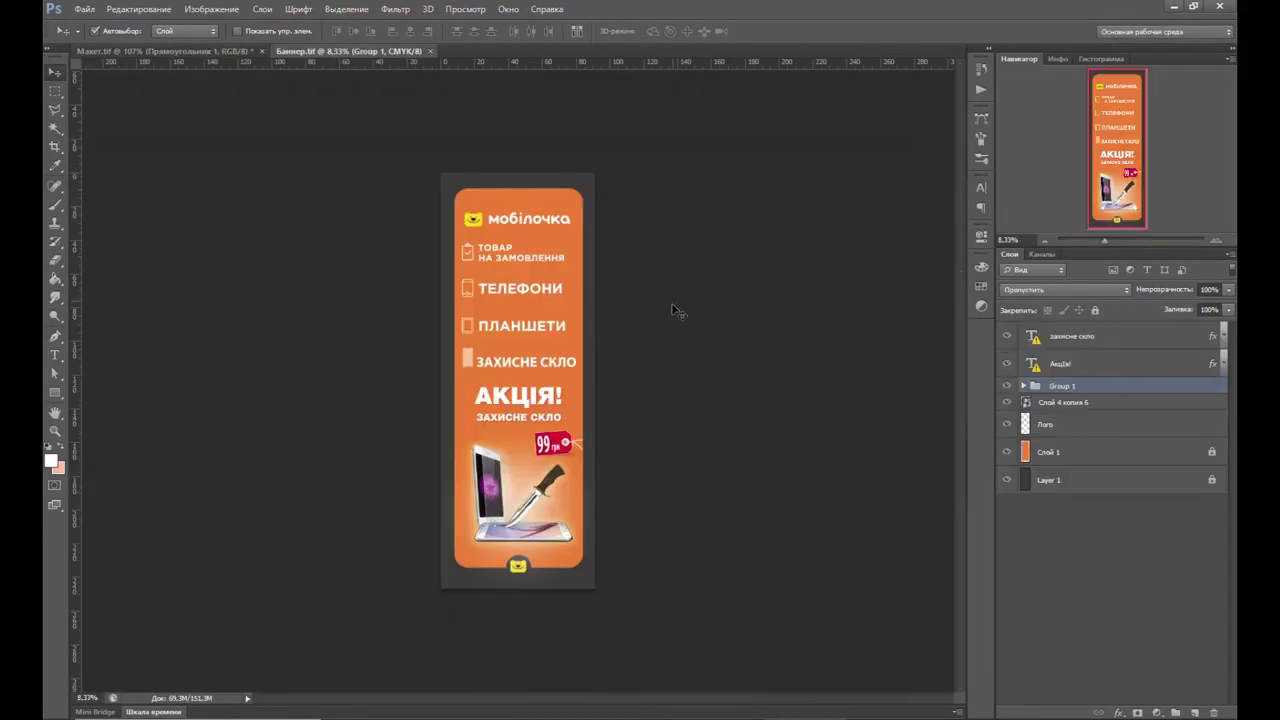
Step: Copy the Баннер layers into the white panel's smart object contents
left_click(1090, 454)
left_click(1097, 482, "shift")
left_click_drag(1097, 492, 441, 92)
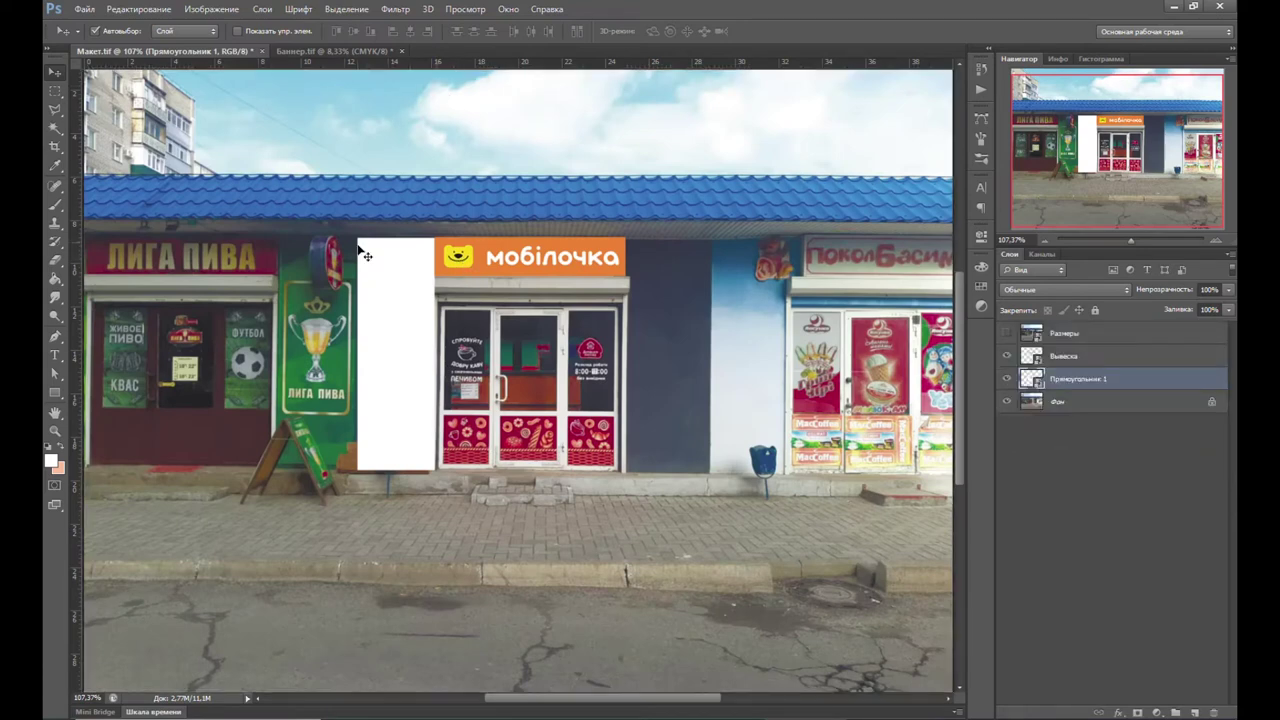
left_click(401, 51)
double_click(1031, 378)
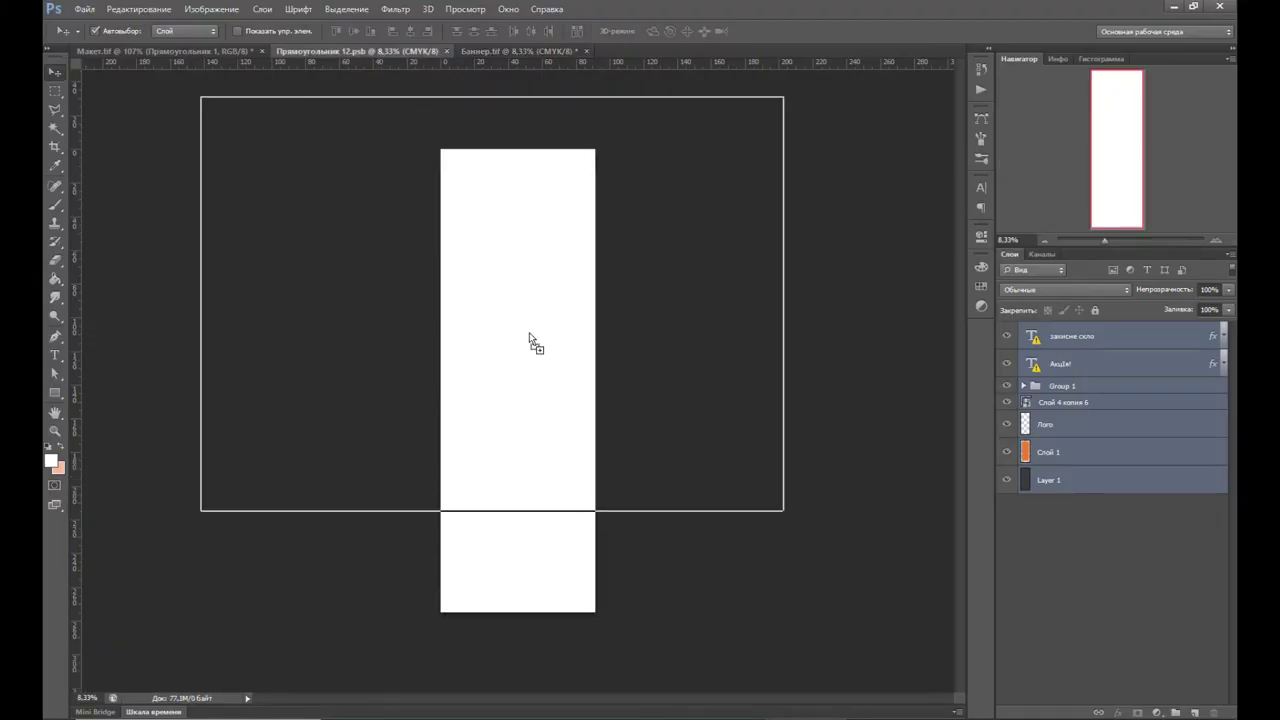
left_click_drag(1100, 420, 522, 413)
left_click_drag(554, 285, 549, 229)
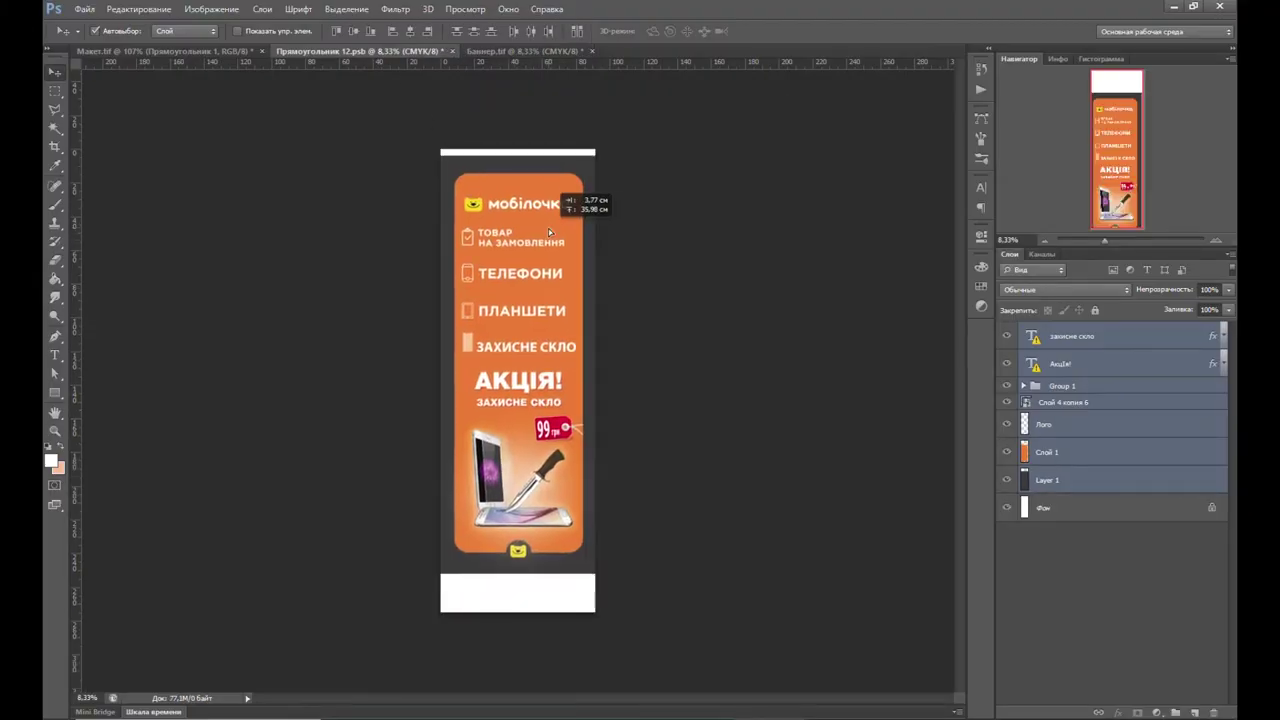
Step: Align the orange rectangle to the banner top, then save and close the panel
left_click(569, 257)
left_click(1105, 451)
mouse_move(583, 192)
left_mouse_down()
mouse_move(585, 241)
mouse_move(585, 194)
left_mouse_up()
left_click_drag(571, 375, 571, 389)
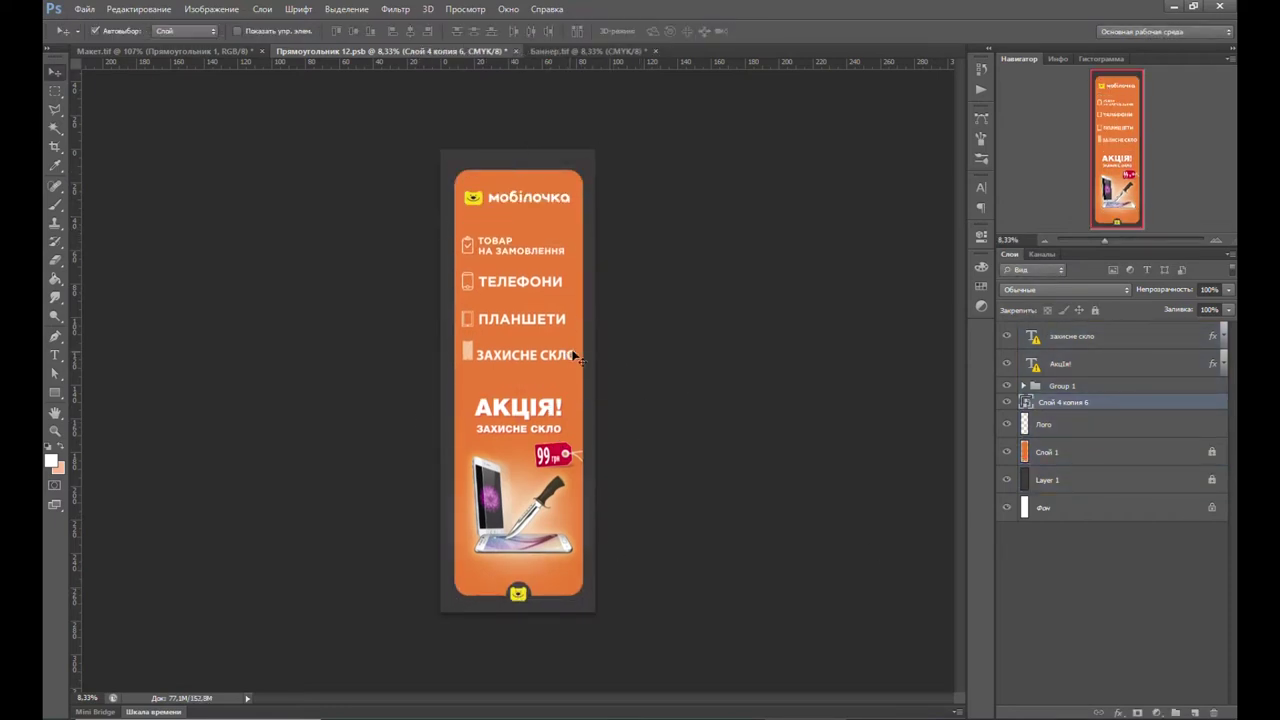
key("ctrl+s")
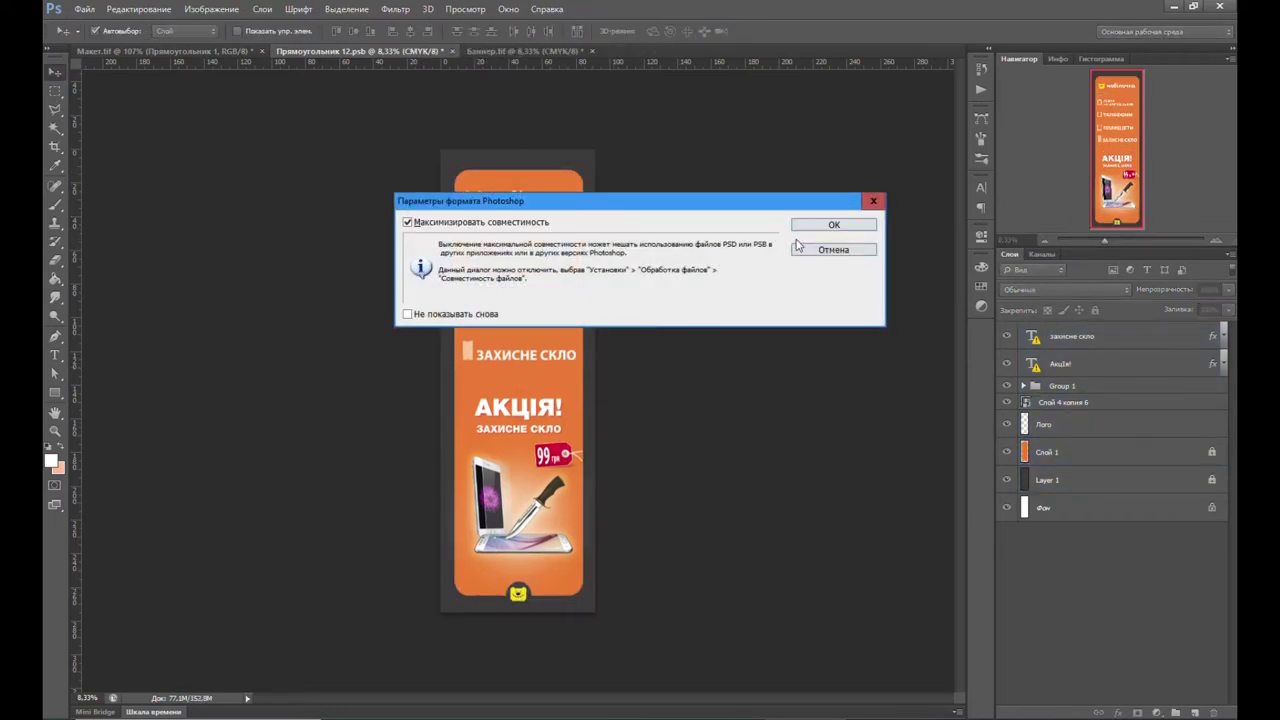
left_click(795, 226)
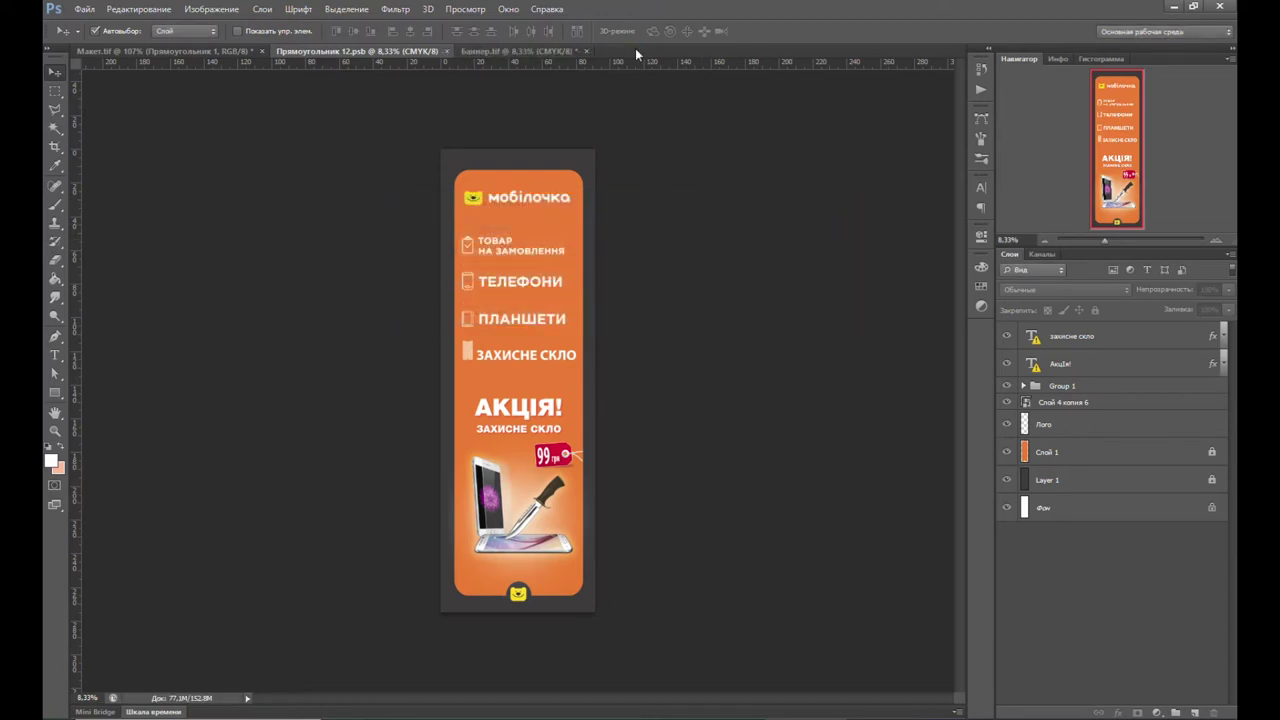
left_click(447, 52)
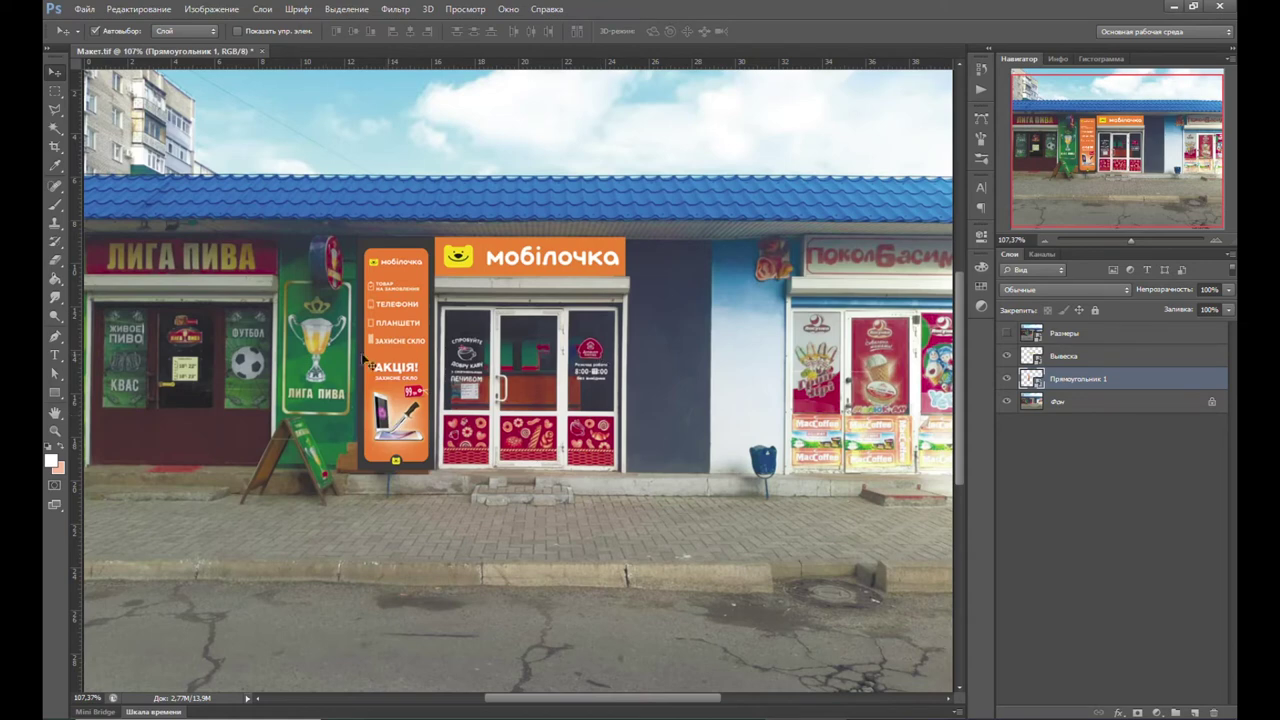
Step: Draw a white rectangle over the wall right of the door as a smart object
left_click(54, 394)
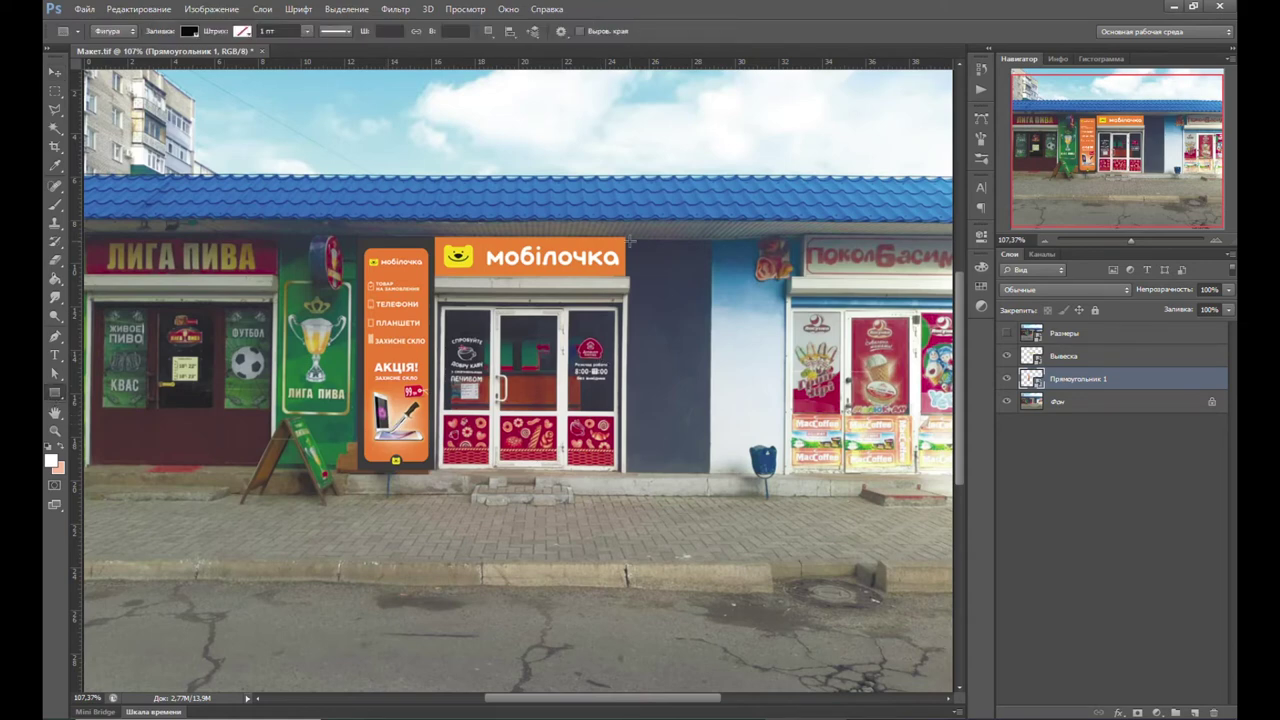
left_click_drag(628, 240, 711, 473)
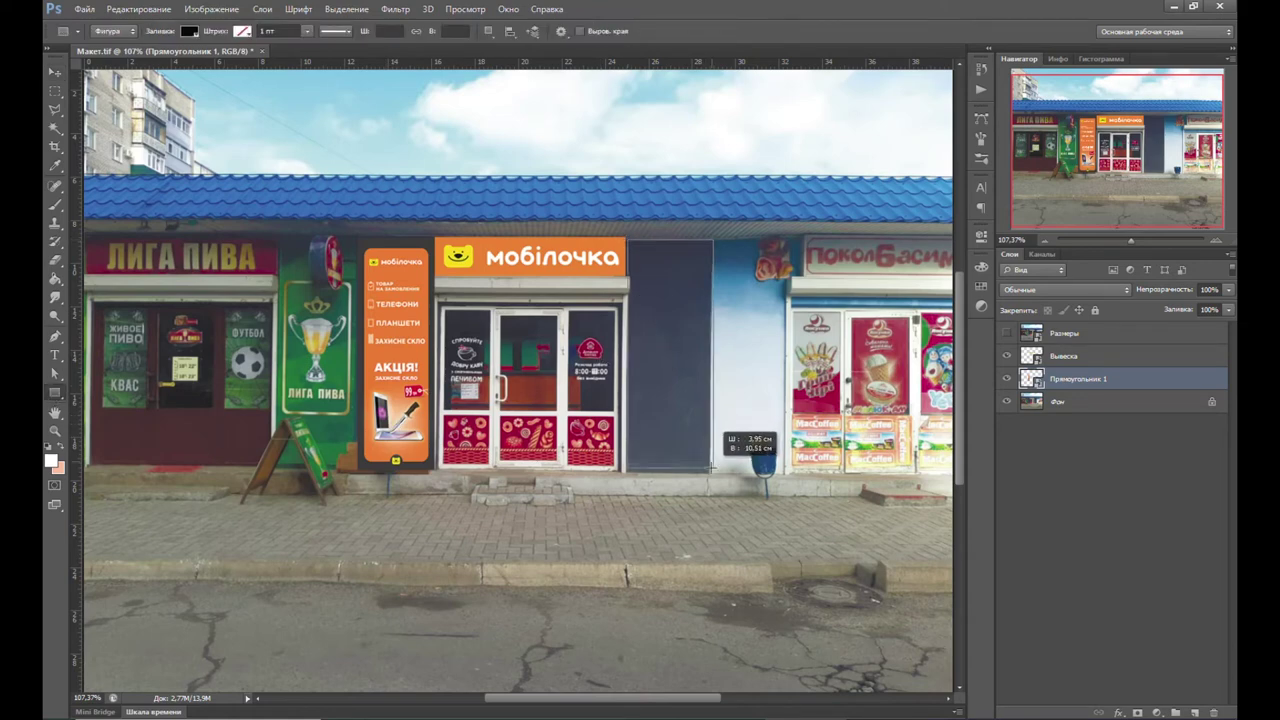
double_click(1026, 381)
left_click_drag(848, 184, 785, 118)
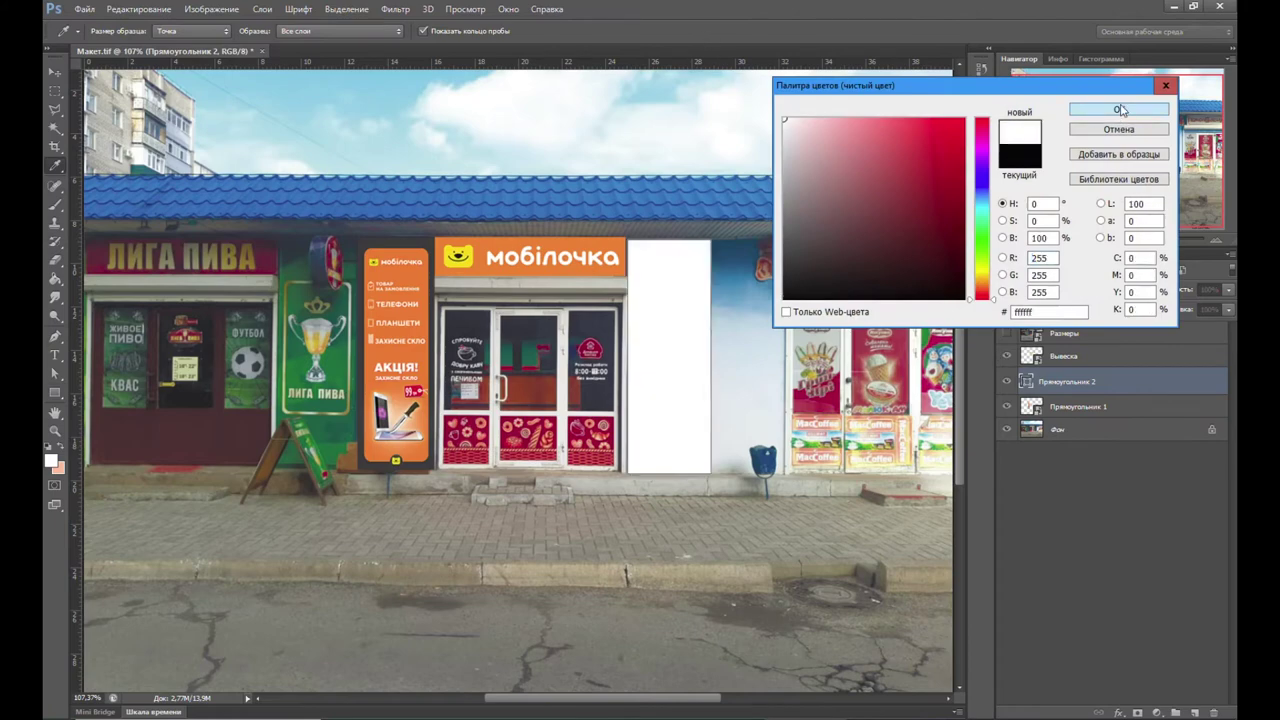
left_click(1119, 109)
right_click(1122, 381)
left_click(1025, 279)
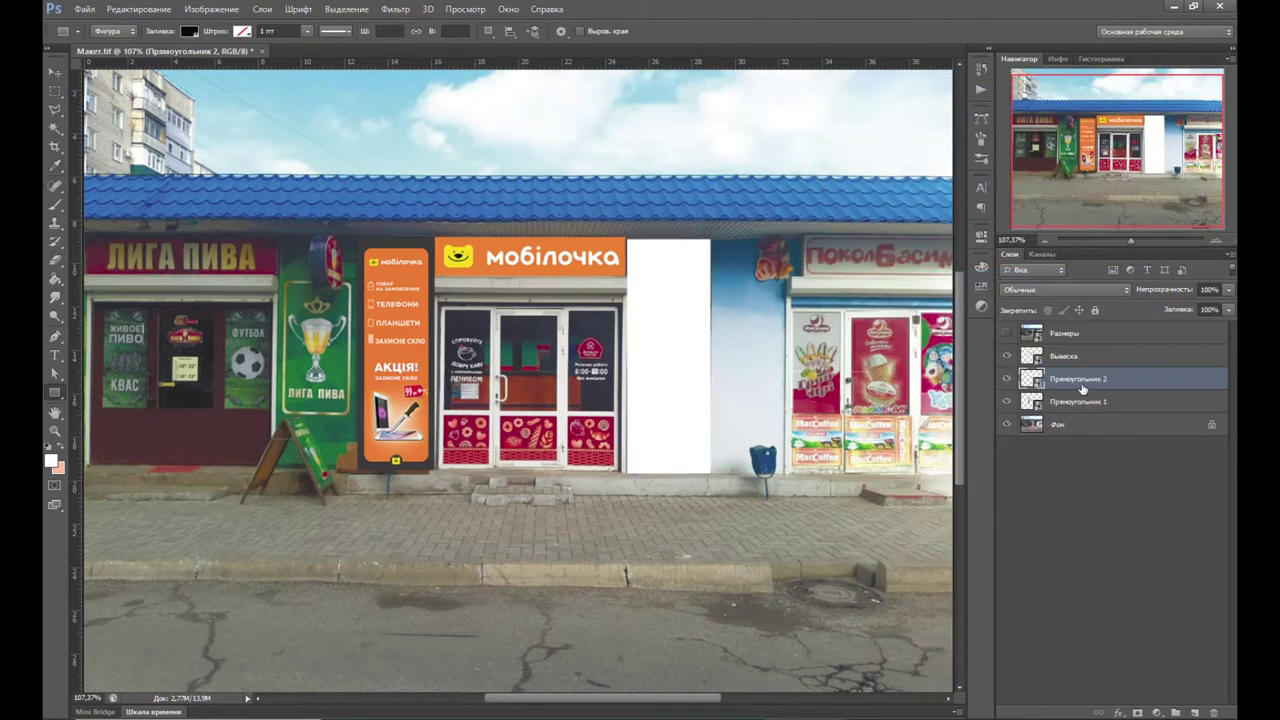
double_click(1031, 380)
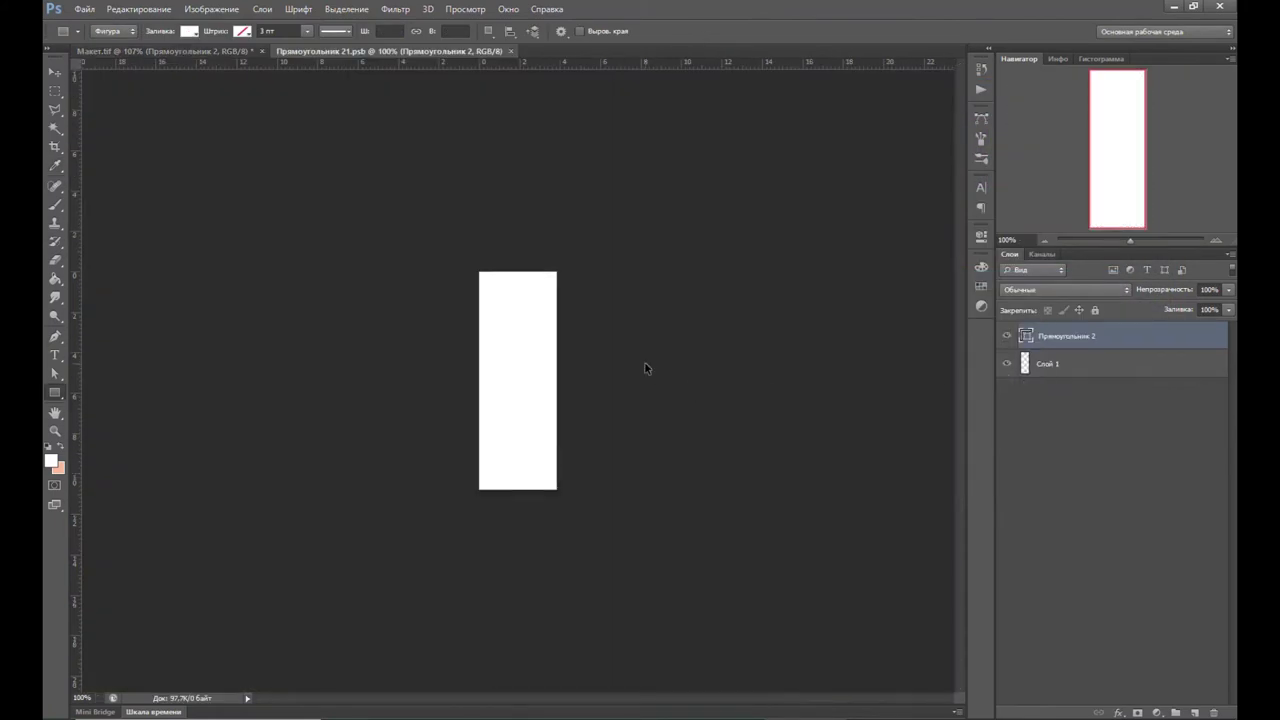
Step: Set the panel contents' image size to 98,5 × 274 cm
key("ctrl+alt+i")
double_click(560, 275)
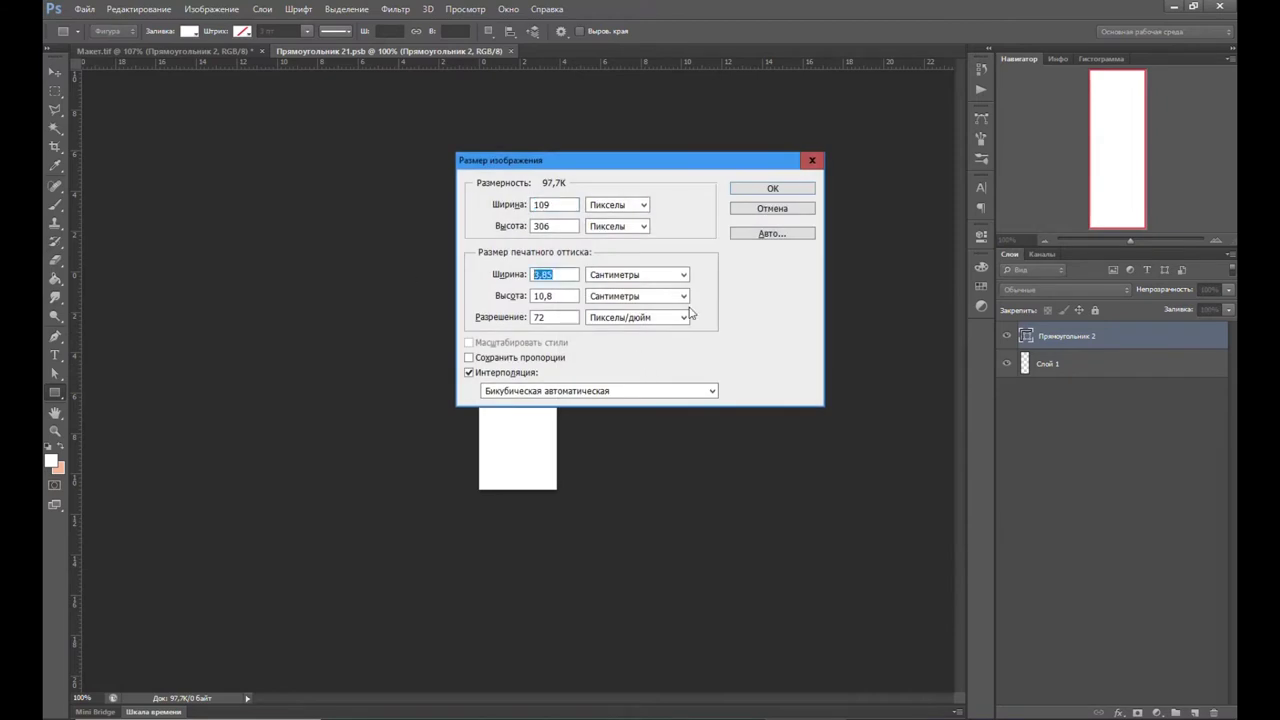
type("98,5")
double_click(569, 297)
type("274")
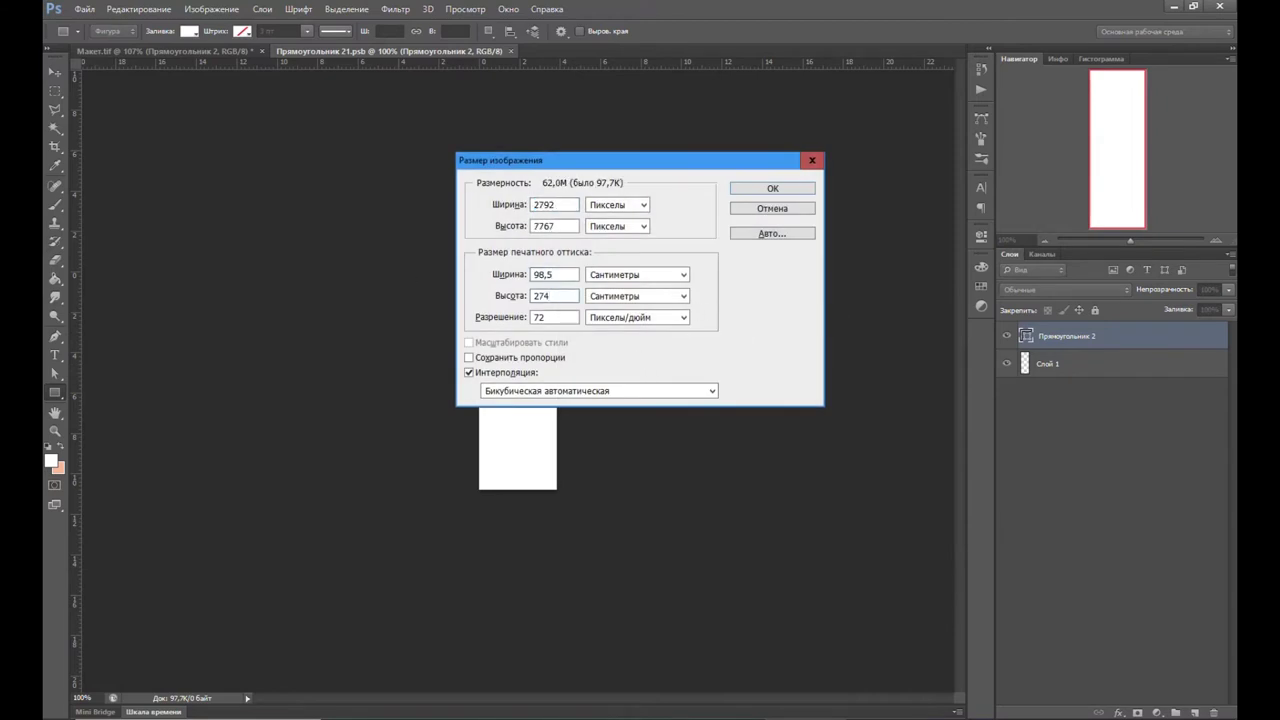
left_click(797, 191)
Step: Convert the contents to CMYK, flatten them, then save and close Прямоугольник 21.psb
left_click(211, 9)
mouse_move(207, 25)
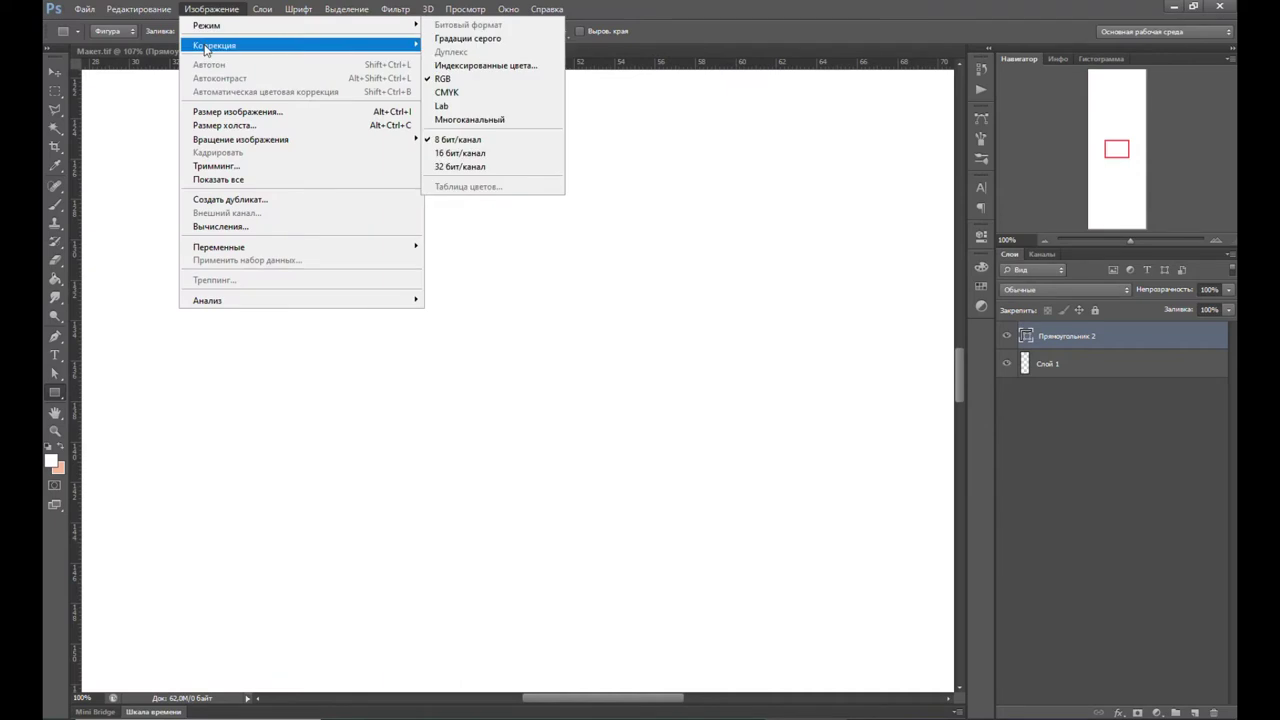
left_click(440, 91)
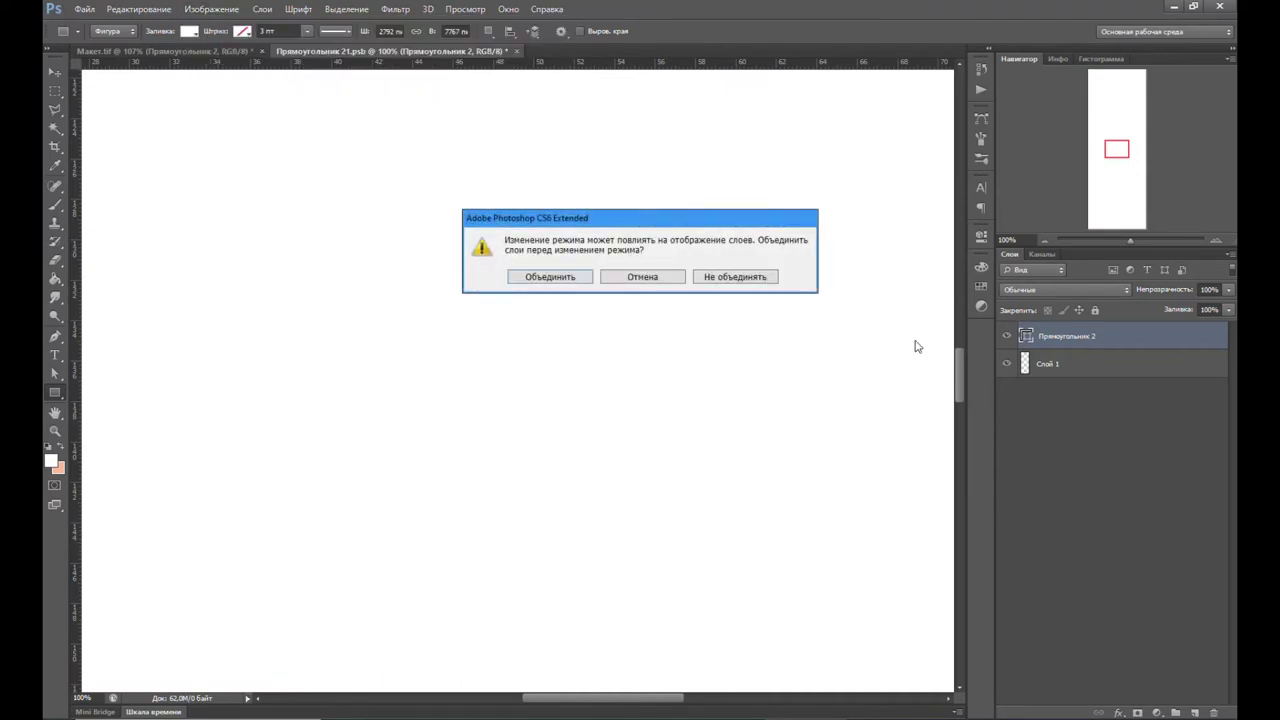
left_click(581, 284)
left_click(928, 531)
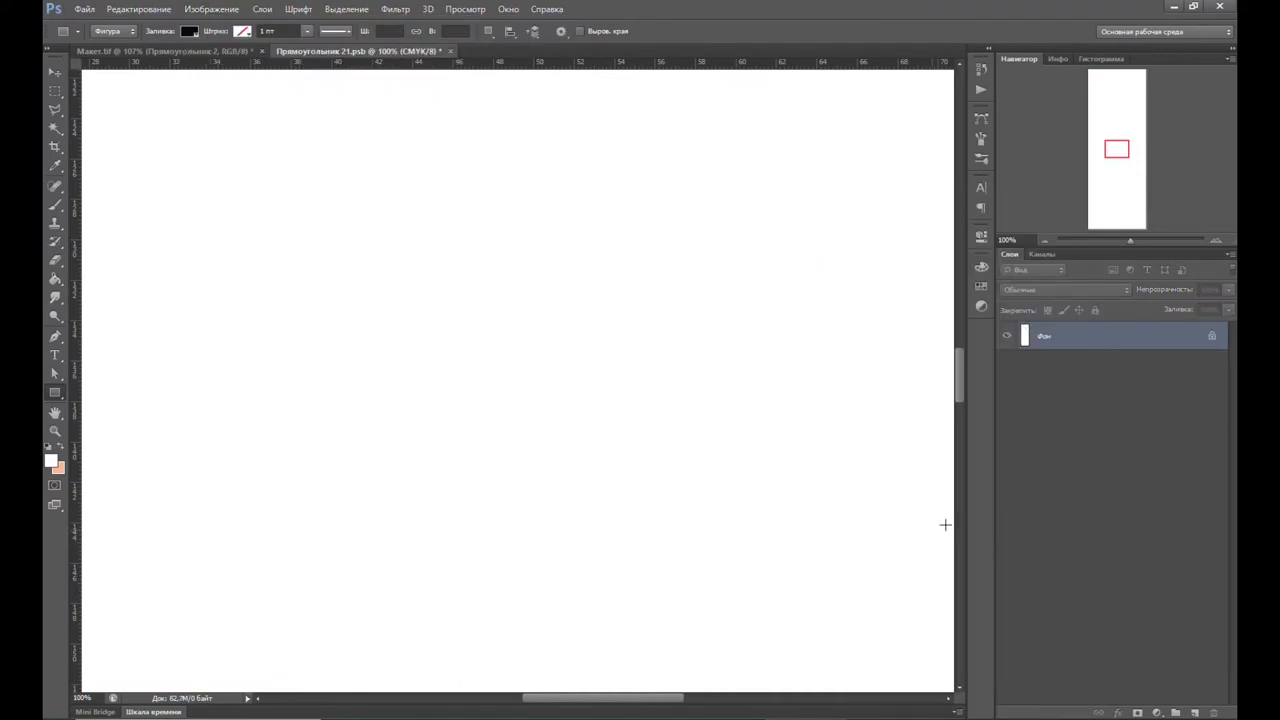
key("ctrl+s")
key("ctrl+w")
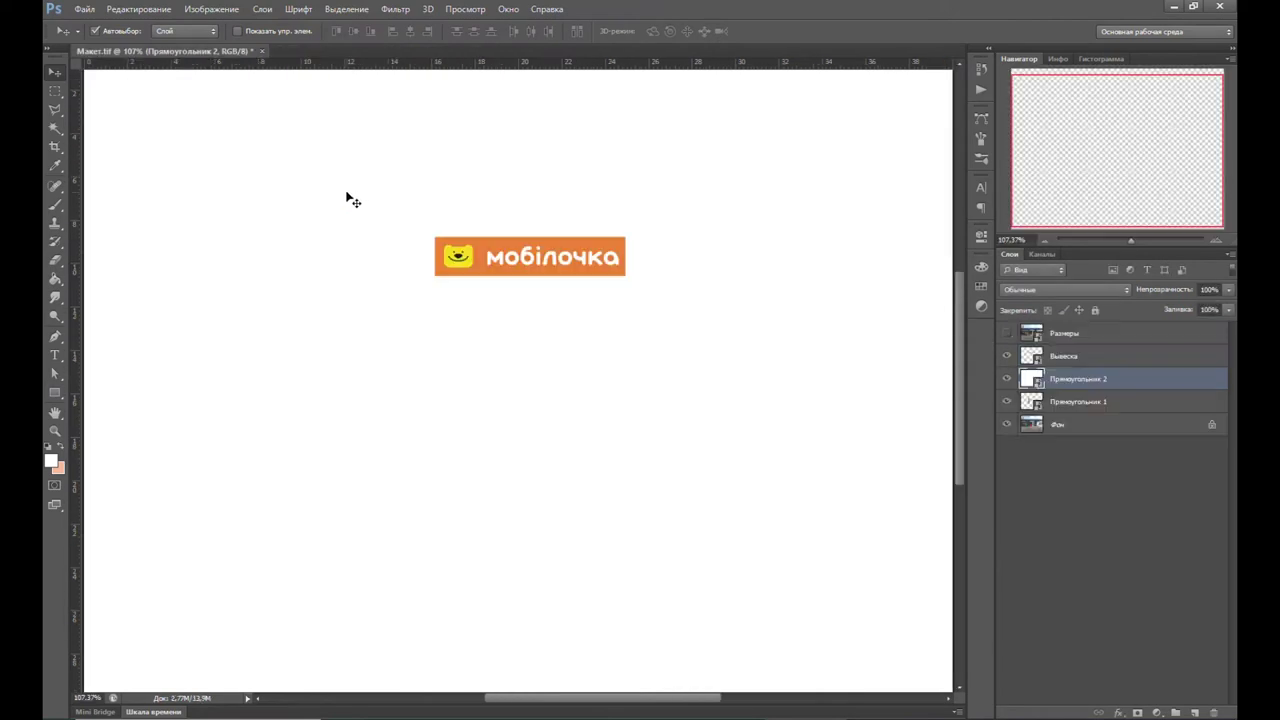
Step: Scale the second white panel to about 5% and fit it right of the door
left_click(165, 10)
left_click(175, 273)
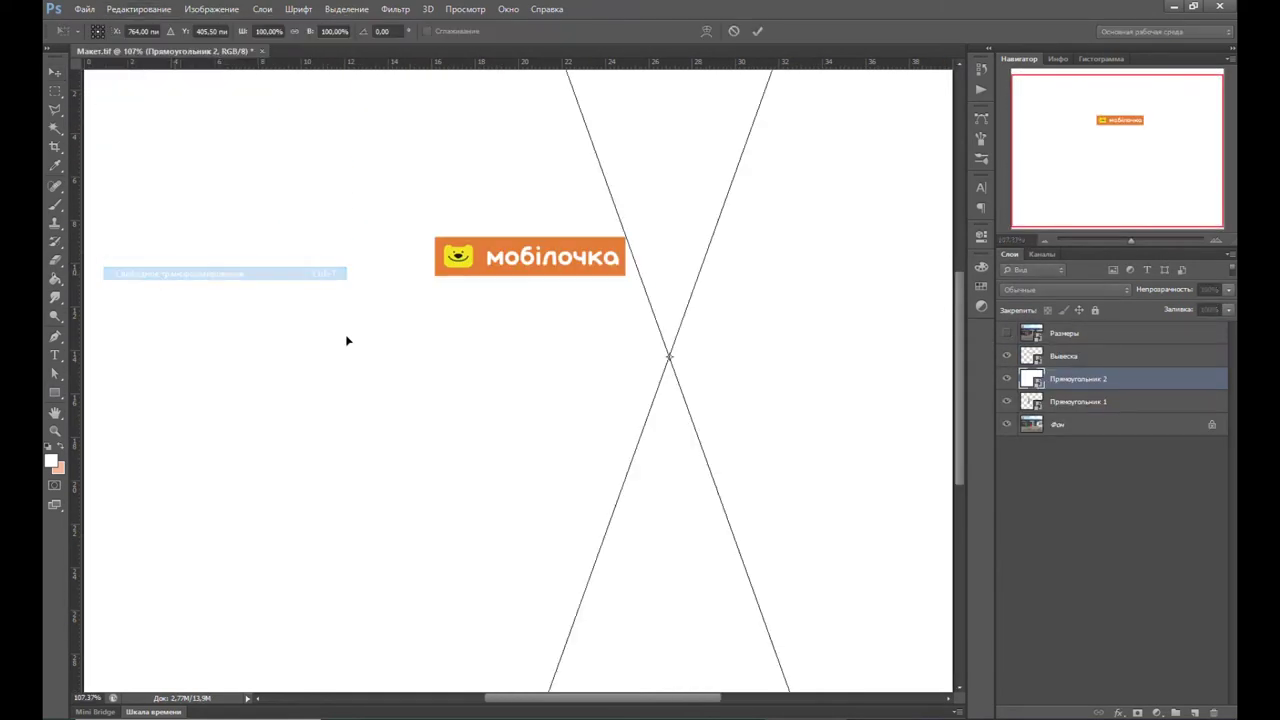
left_click(260, 31)
type("5")
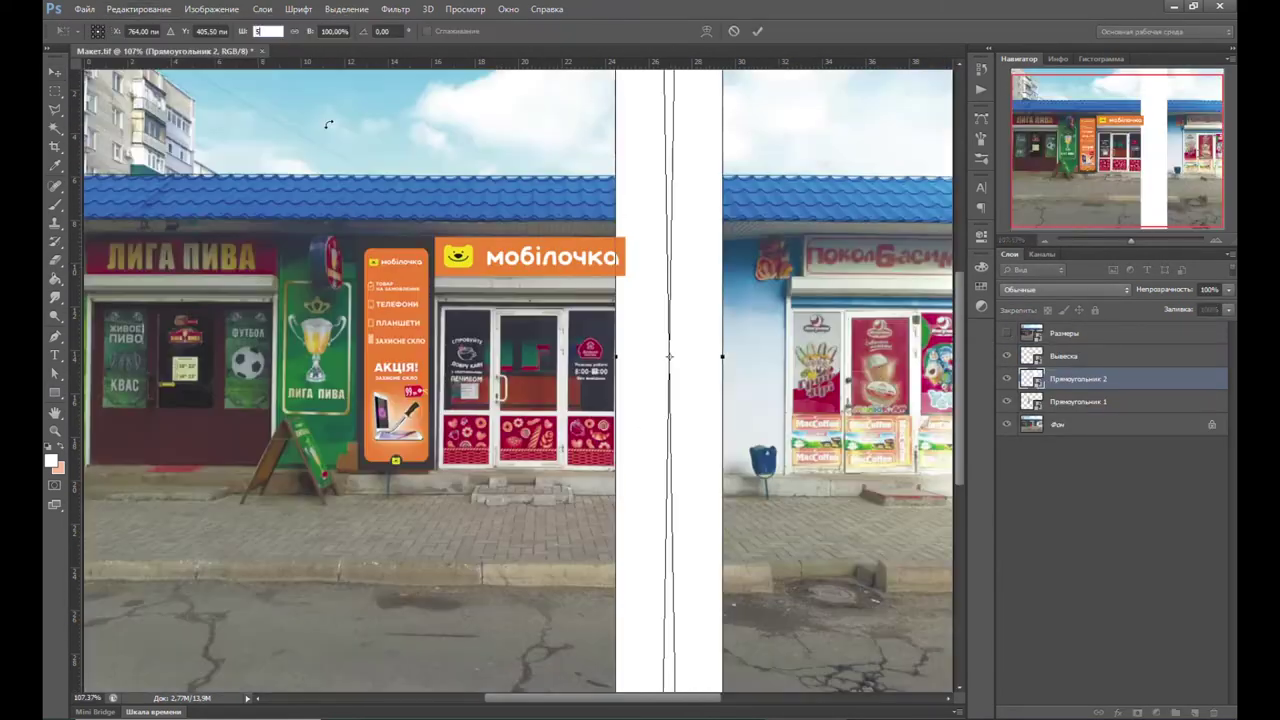
left_click(294, 31)
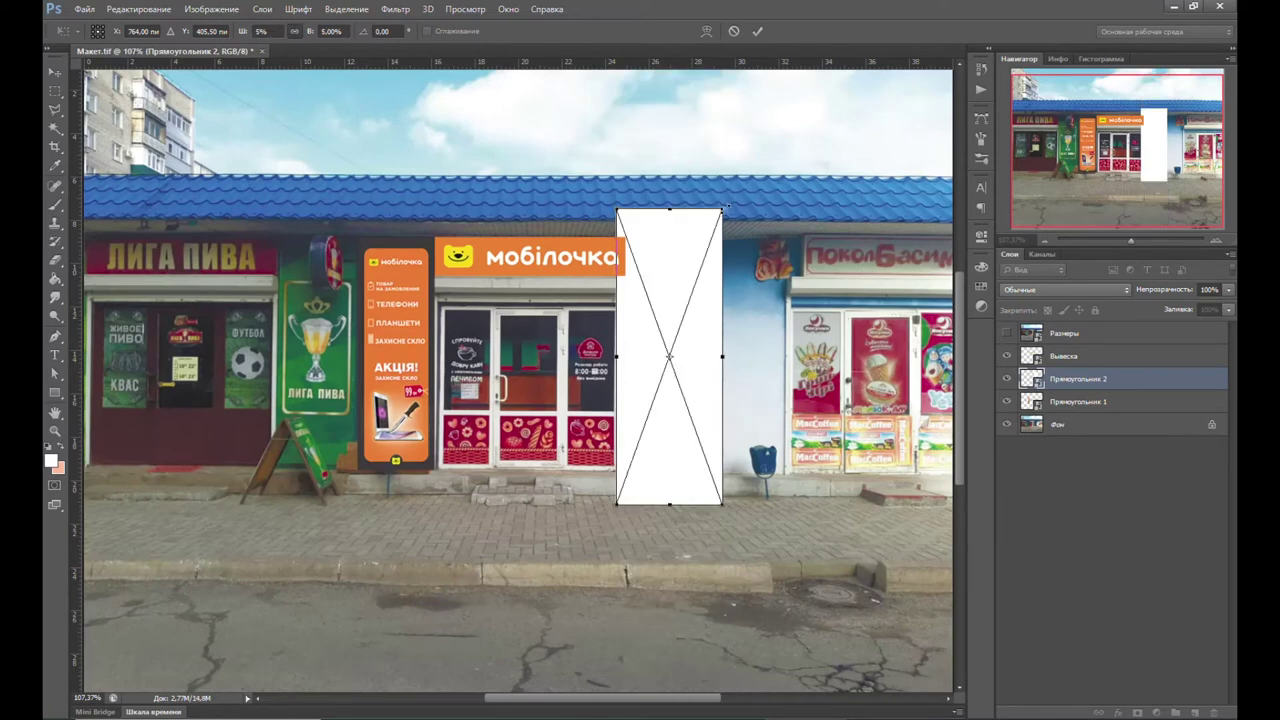
left_click_drag(629, 478, 627, 476)
type("4,01")
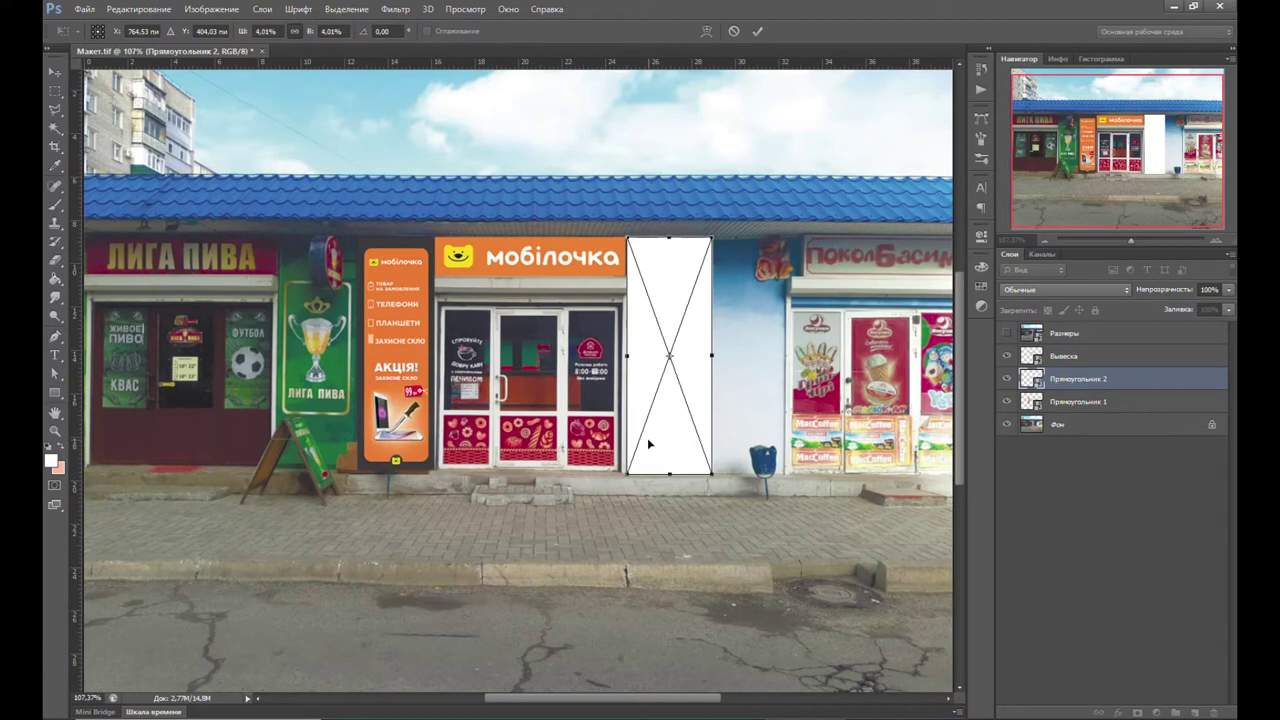
key("Return")
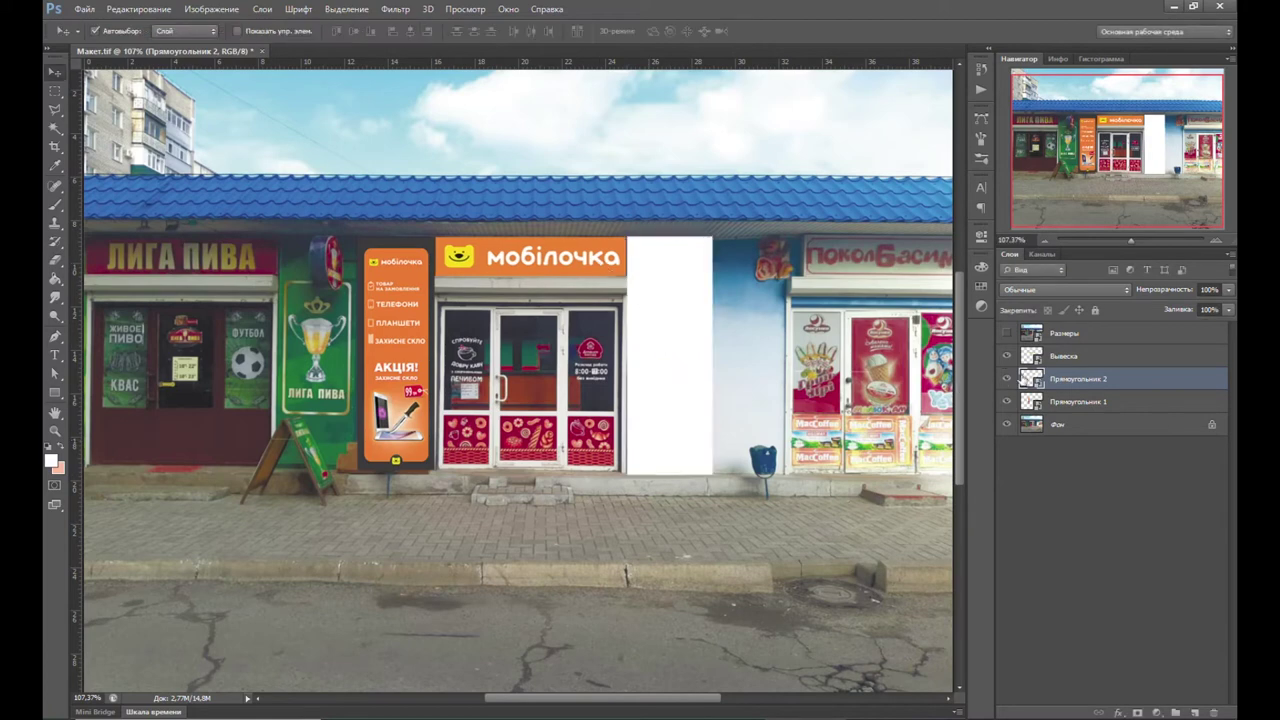
Step: Copy Баннер 2.tif's layers, except Layer 0, into the white panel's contents
double_click(1031, 378)
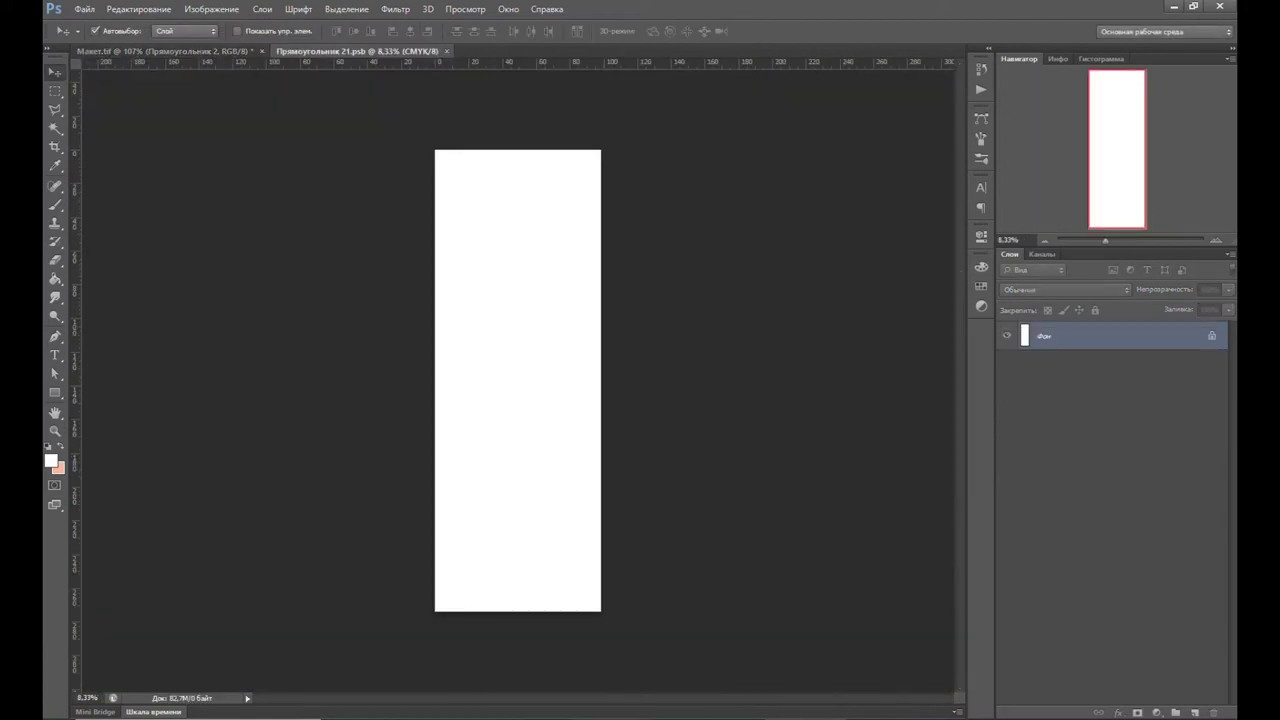
key("alt+Tab")
key("alt+Tab")
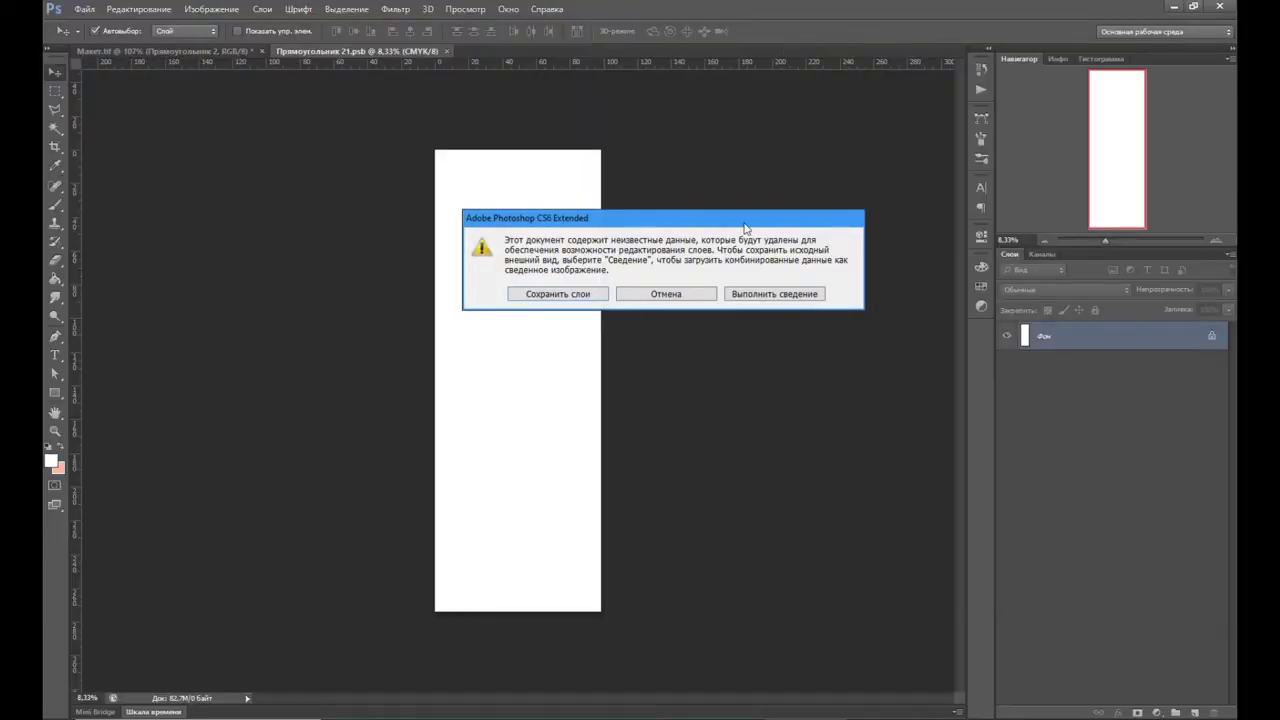
left_click(591, 295)
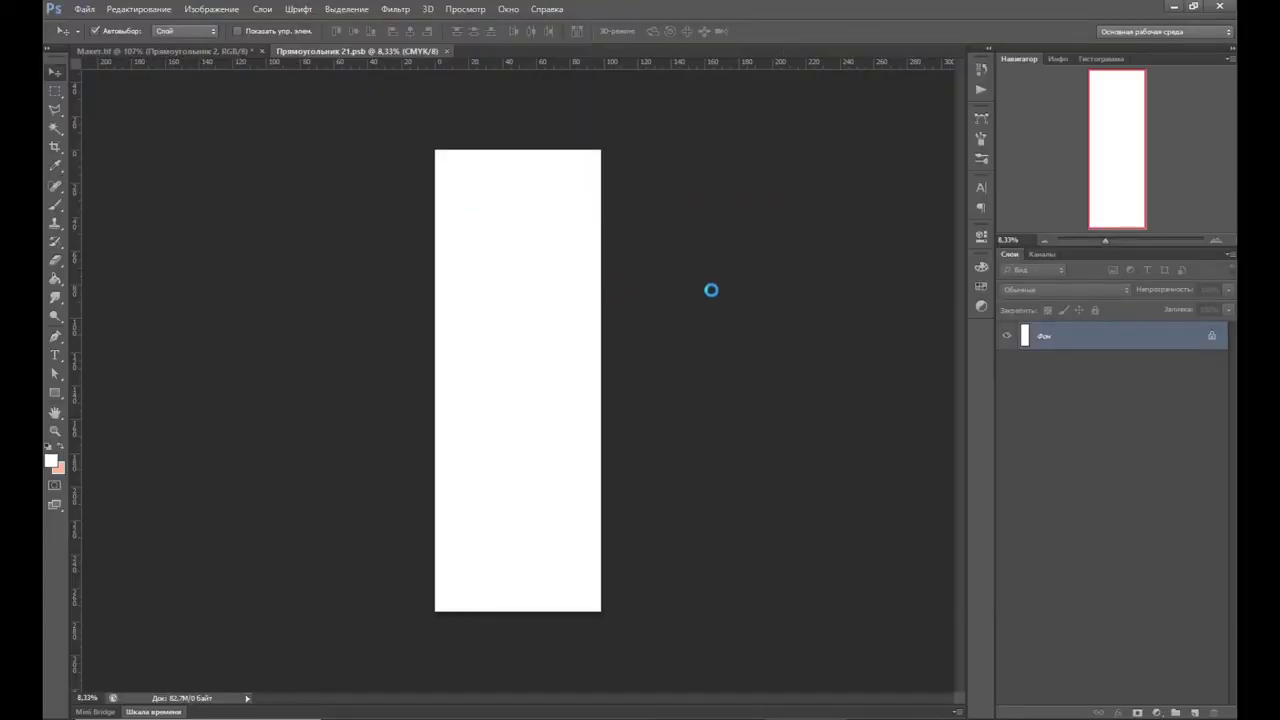
left_click(1079, 429)
left_click(1106, 451, "shift")
left_click(1108, 452)
key("ctrl+alt+a")
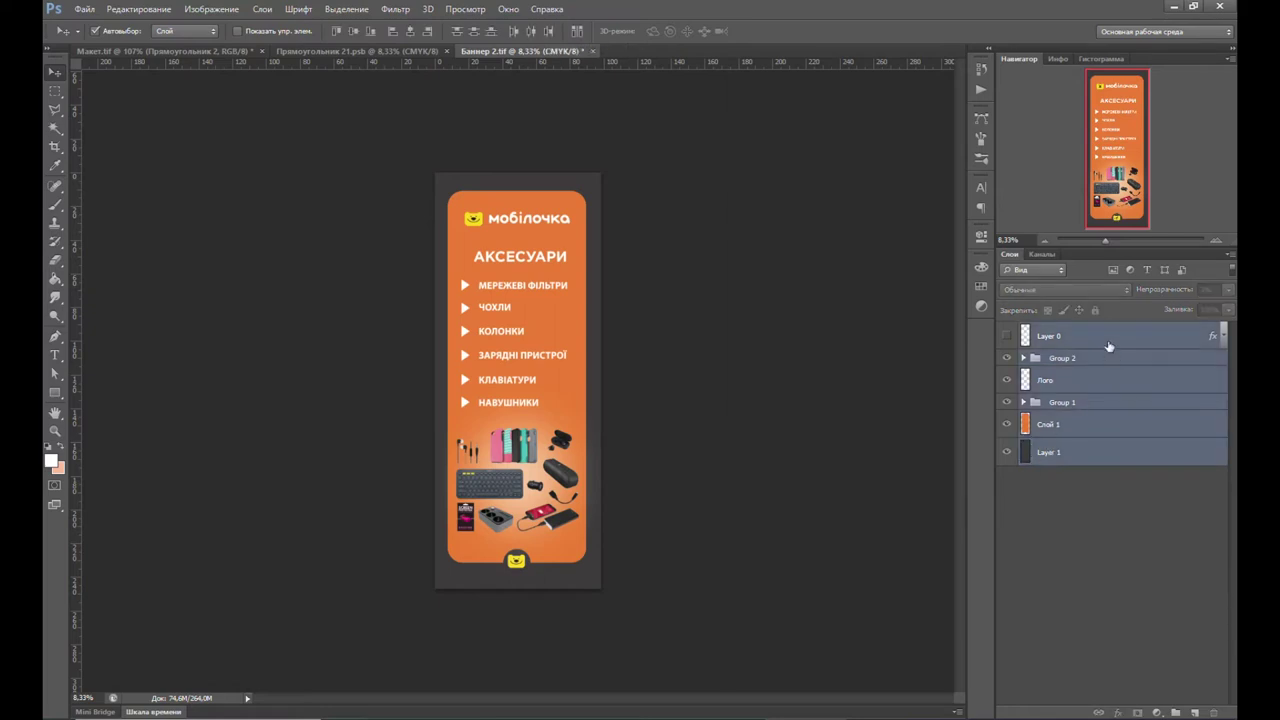
left_click(1108, 344, "ctrl")
left_click_drag(541, 257, 566, 237)
Step: Stretch the dark backing and orange block to the panel bottom and lower the text
key("ctrl+t")
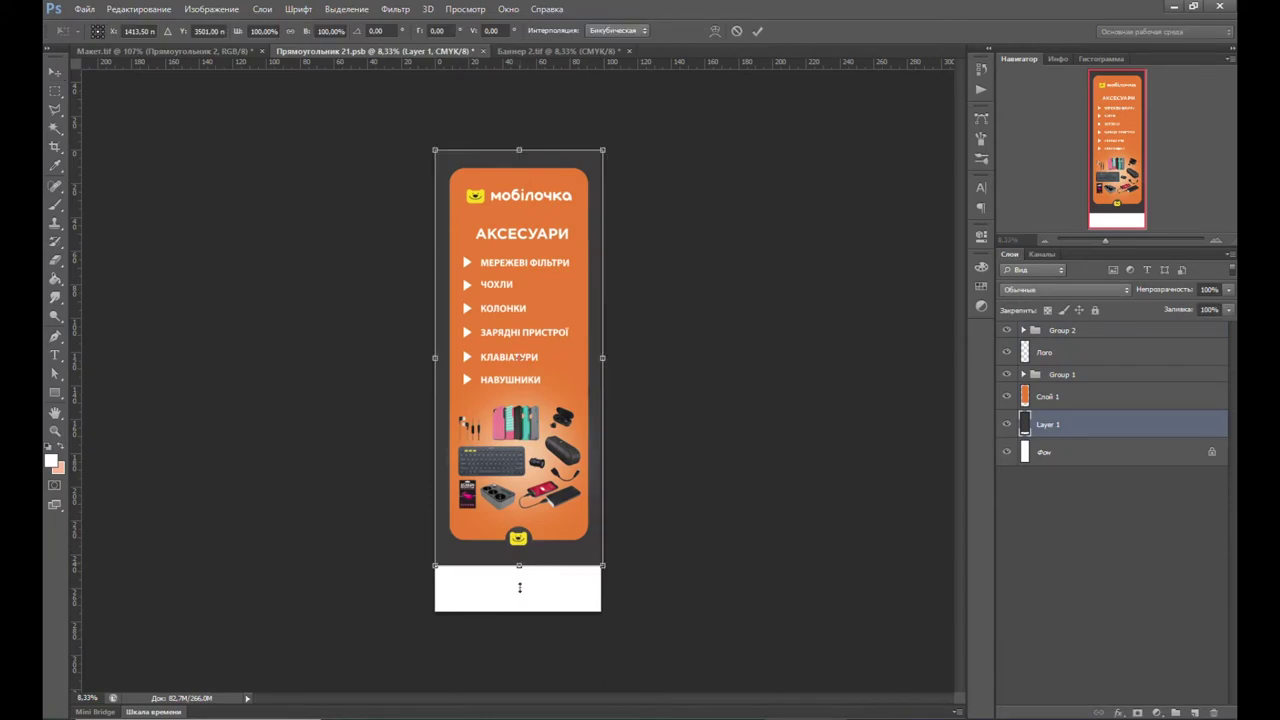
left_click_drag(519, 568, 519, 611)
key("Return")
left_click_drag(519, 541, 519, 590)
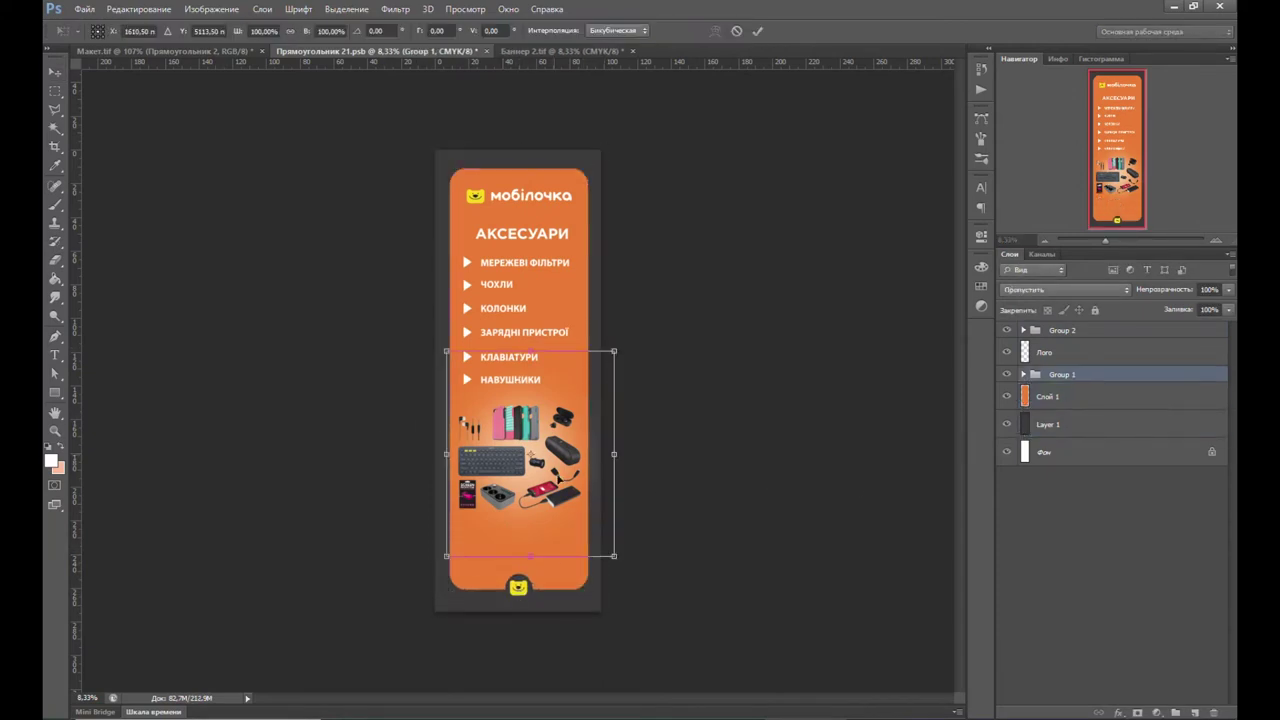
key("Return")
left_click_drag(575, 236, 578, 252)
Step: Save the panel contents and close both it and Баннер 2.tif
key("ctrl+s")
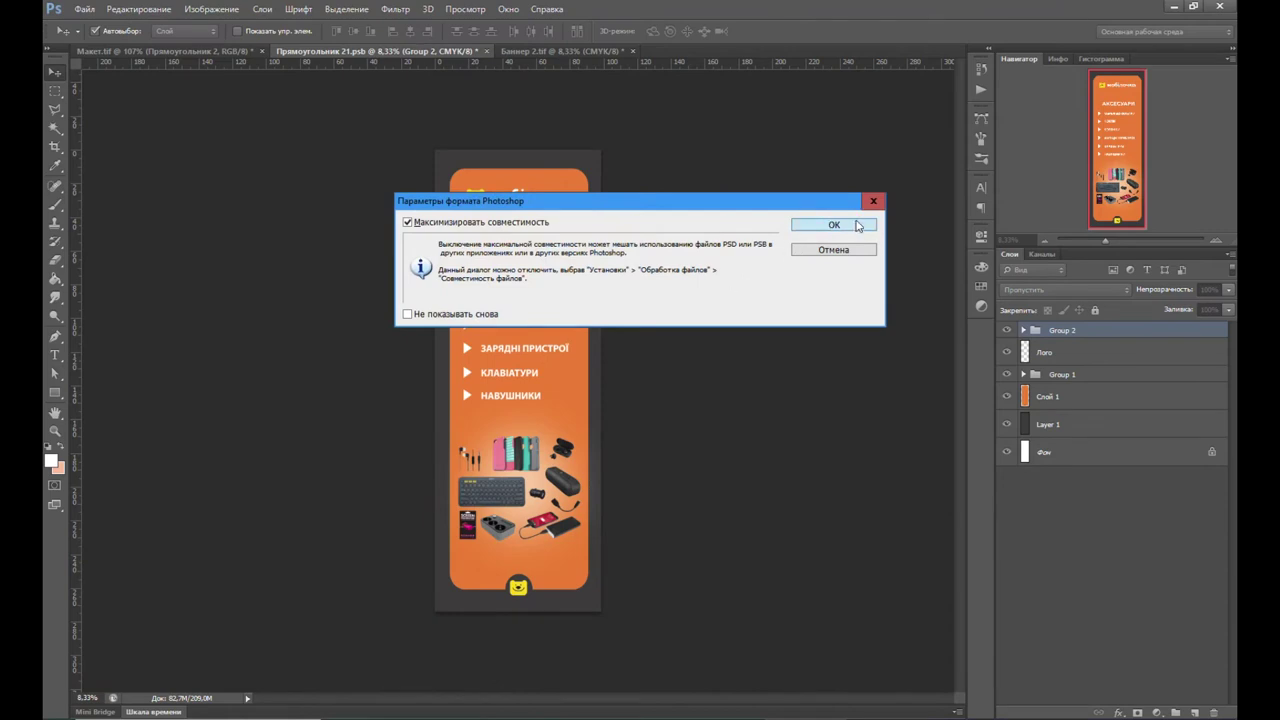
left_click(832, 224)
key("ctrl+w")
key("ctrl+w")
left_click(642, 276)
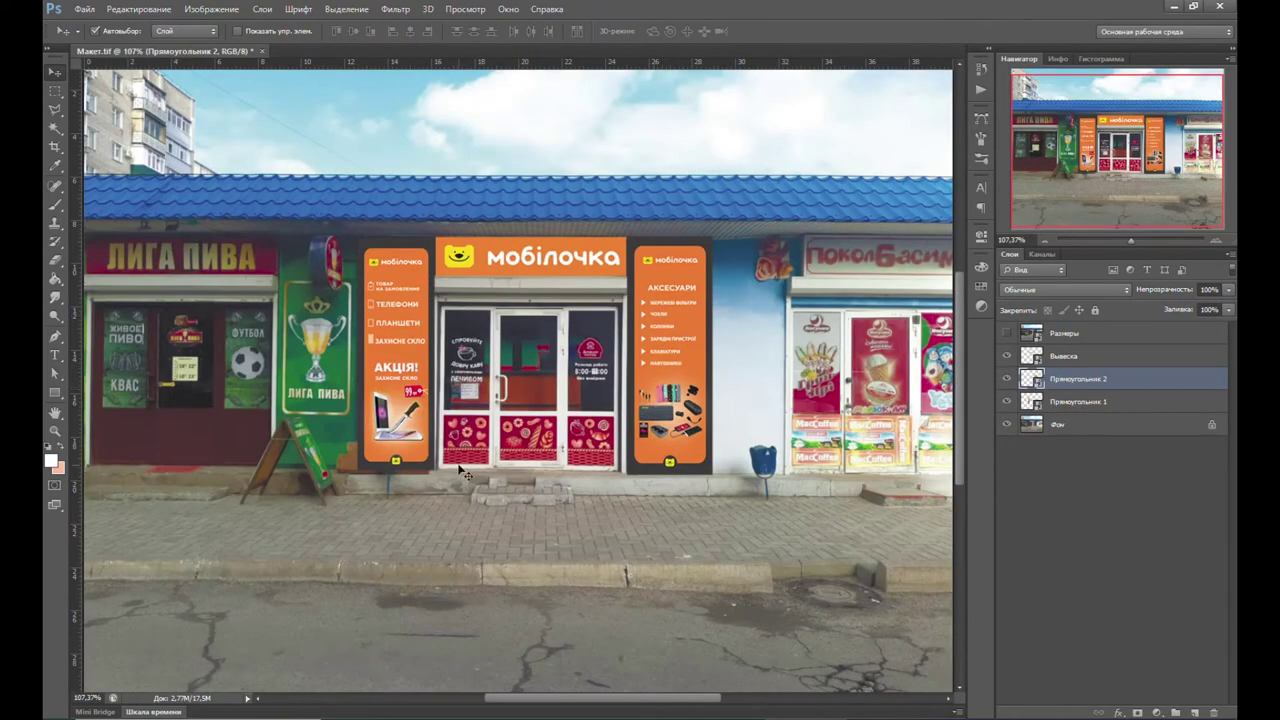
Step: Draw a rectangle over the shop door's lower-left glass panel
scroll(575, 428, "up", 2)
scroll(560, 420, "up", 3)
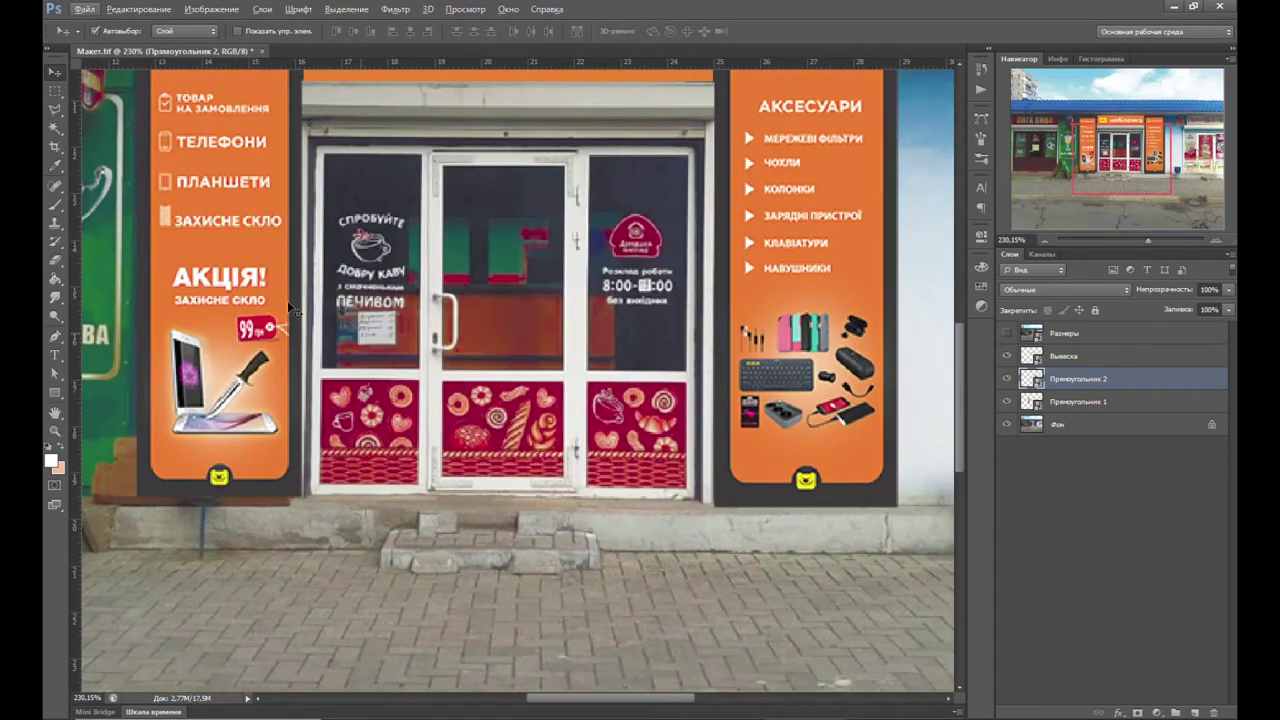
key("u")
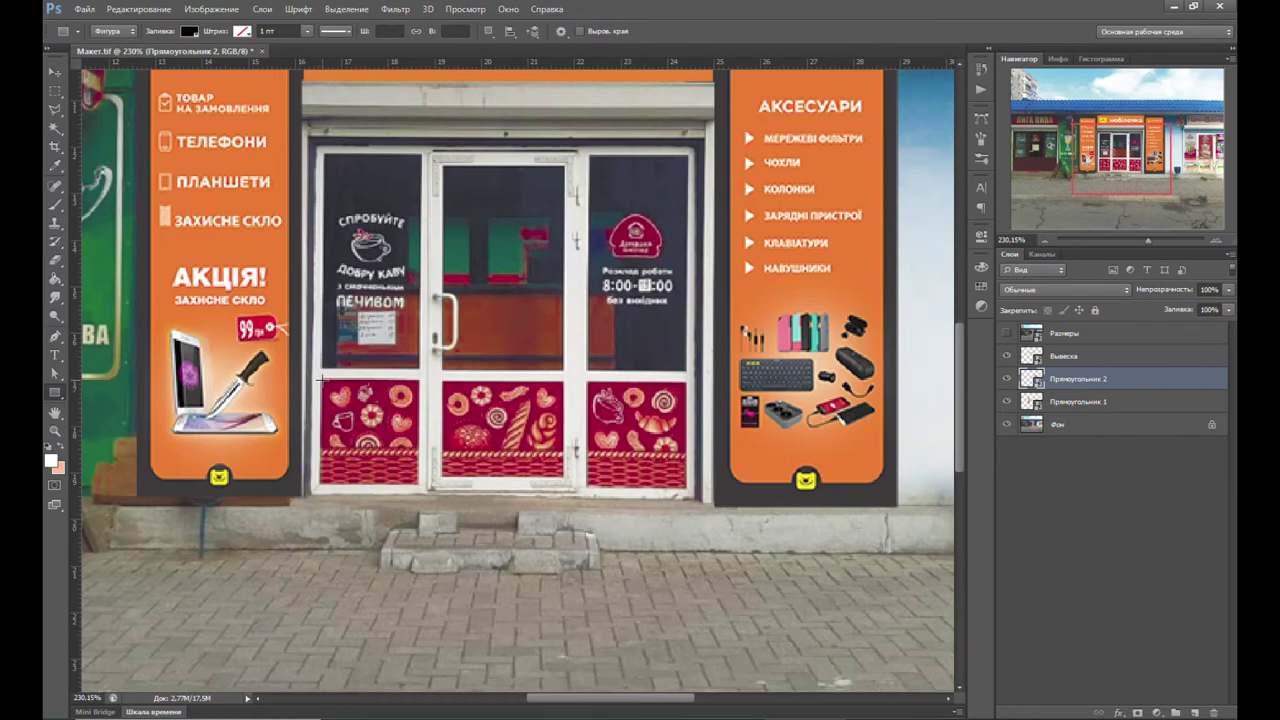
left_click_drag(321, 379, 418, 485)
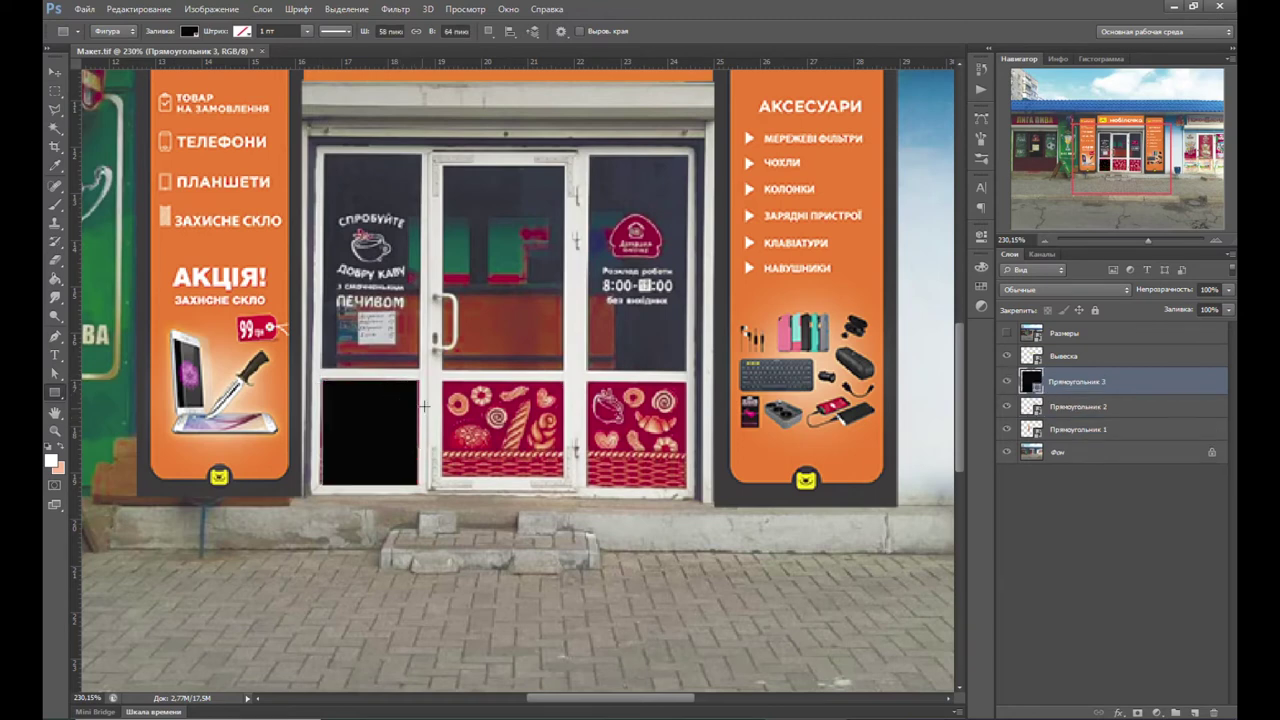
Step: Fill the Прямоугольник 3 rectangle white and convert it to a smart object
double_click(1030, 383)
left_click(790, 90)
left_click(1111, 109)
right_click(1138, 397)
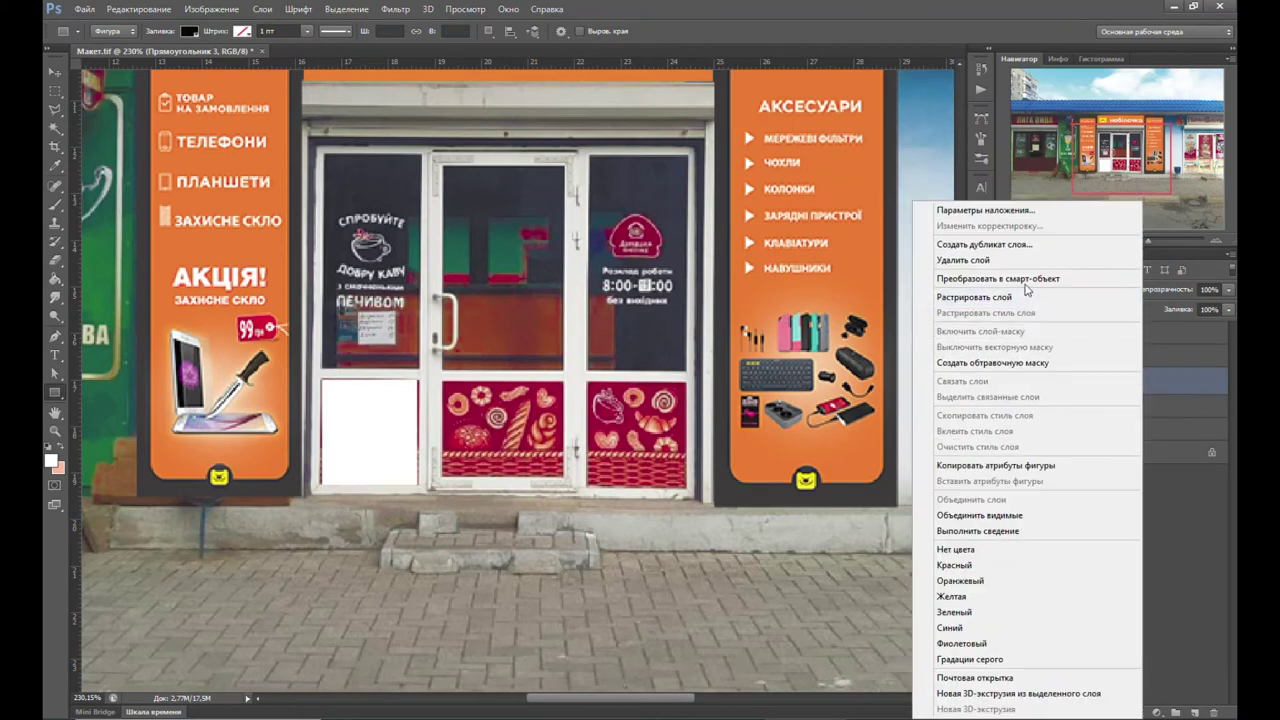
left_click(1026, 278)
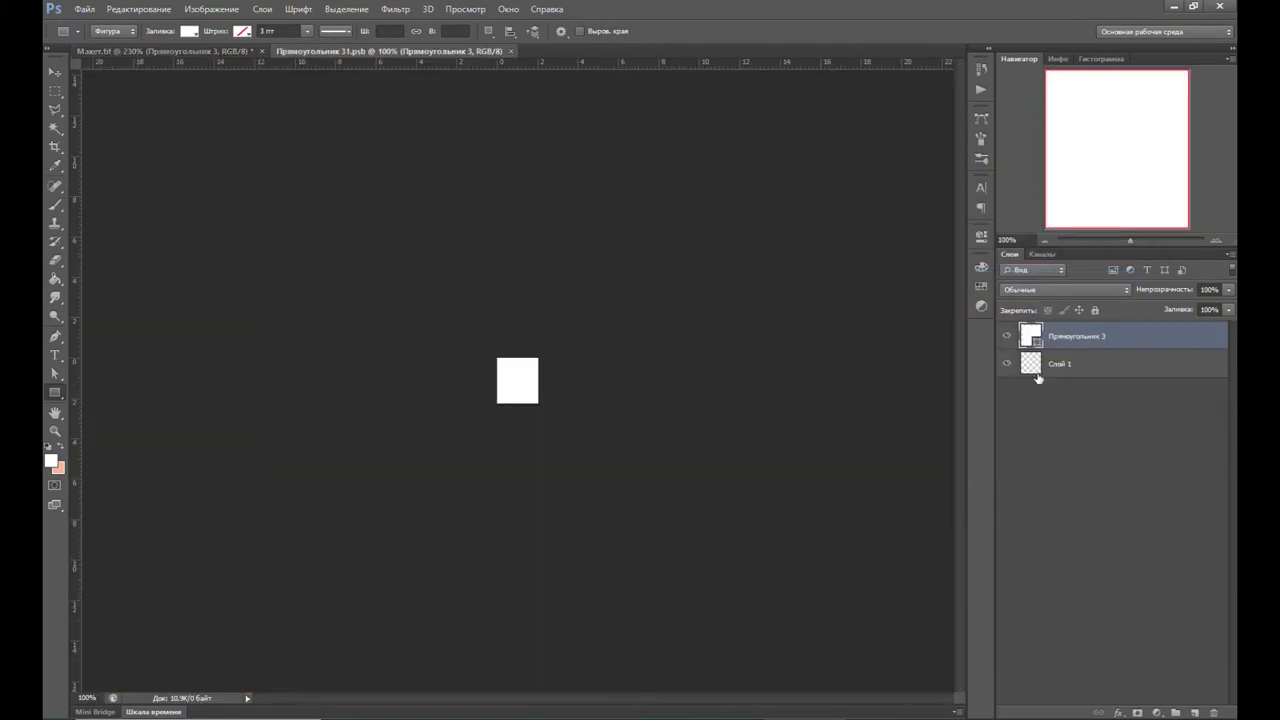
Step: Set the rectangle contents' print size to 55 × 59 cm
key("ctrl+alt+i")
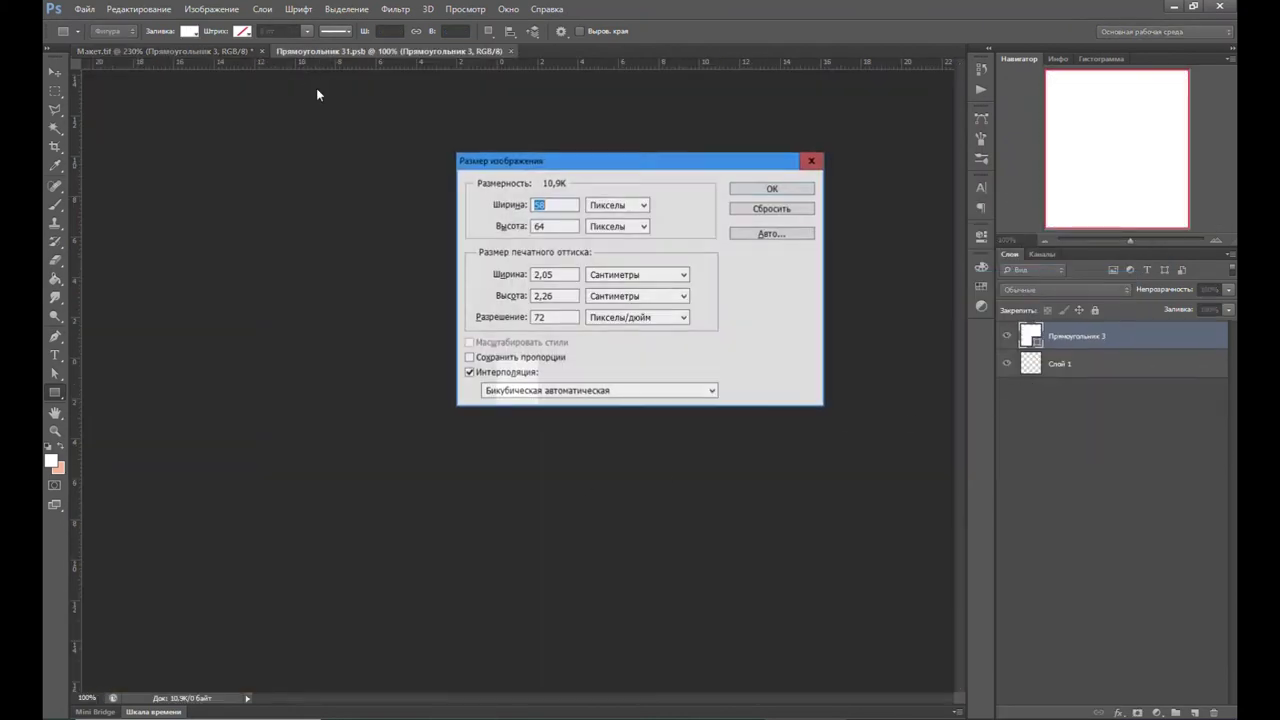
left_click_drag(556, 274, 468, 277)
type("55")
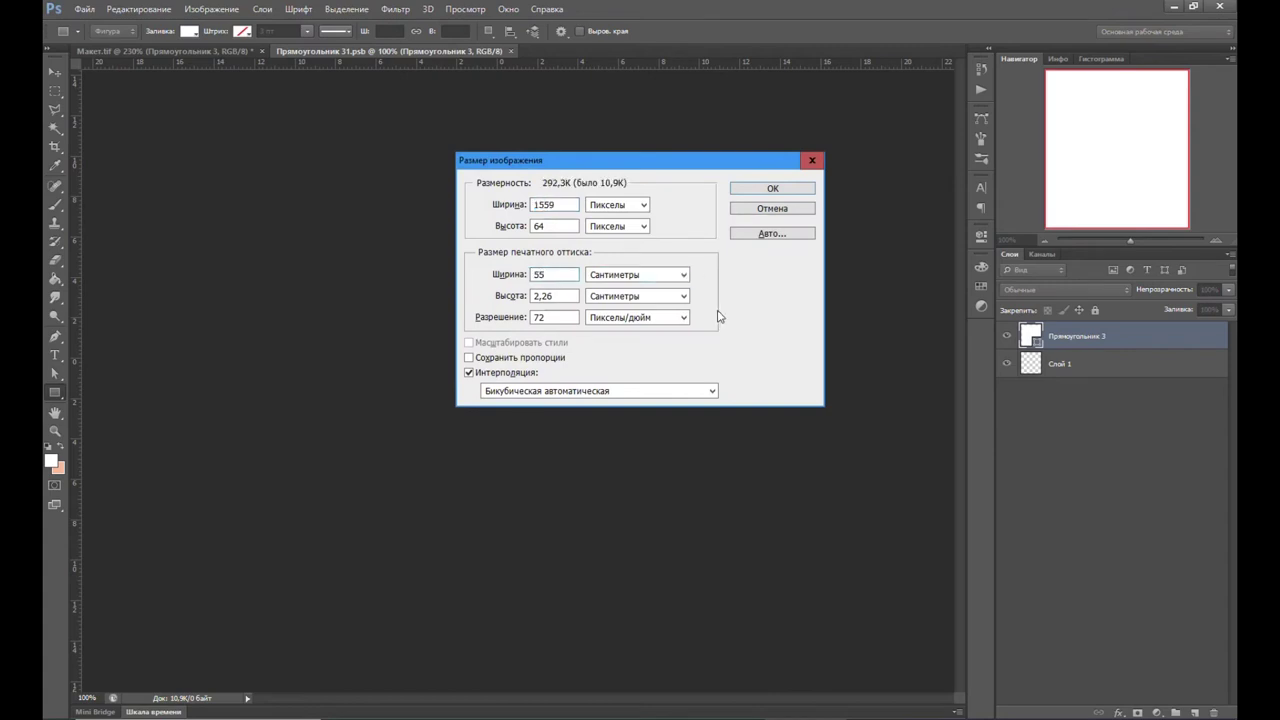
left_click_drag(559, 298, 464, 297)
type("59")
key("Return")
Step: Flatten the contents into one background and convert the document to CMYK
right_click(1096, 368)
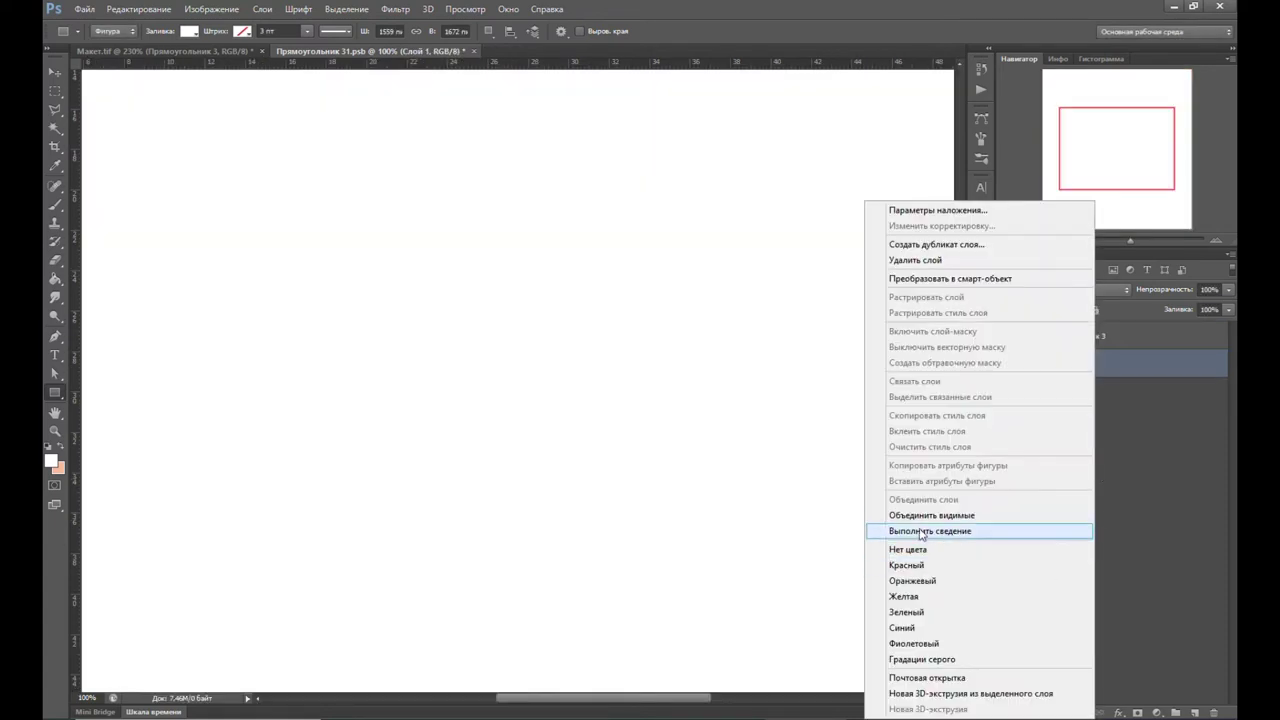
left_click(935, 531)
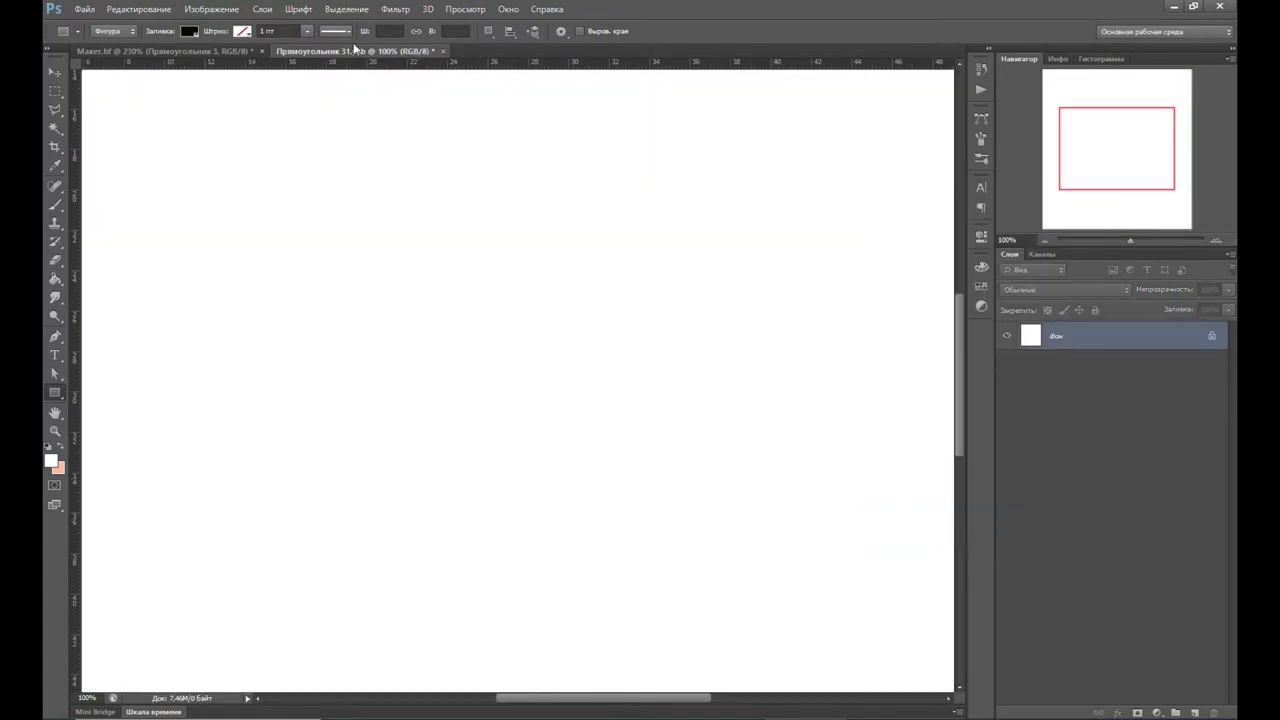
left_click(217, 14)
mouse_move(300, 45)
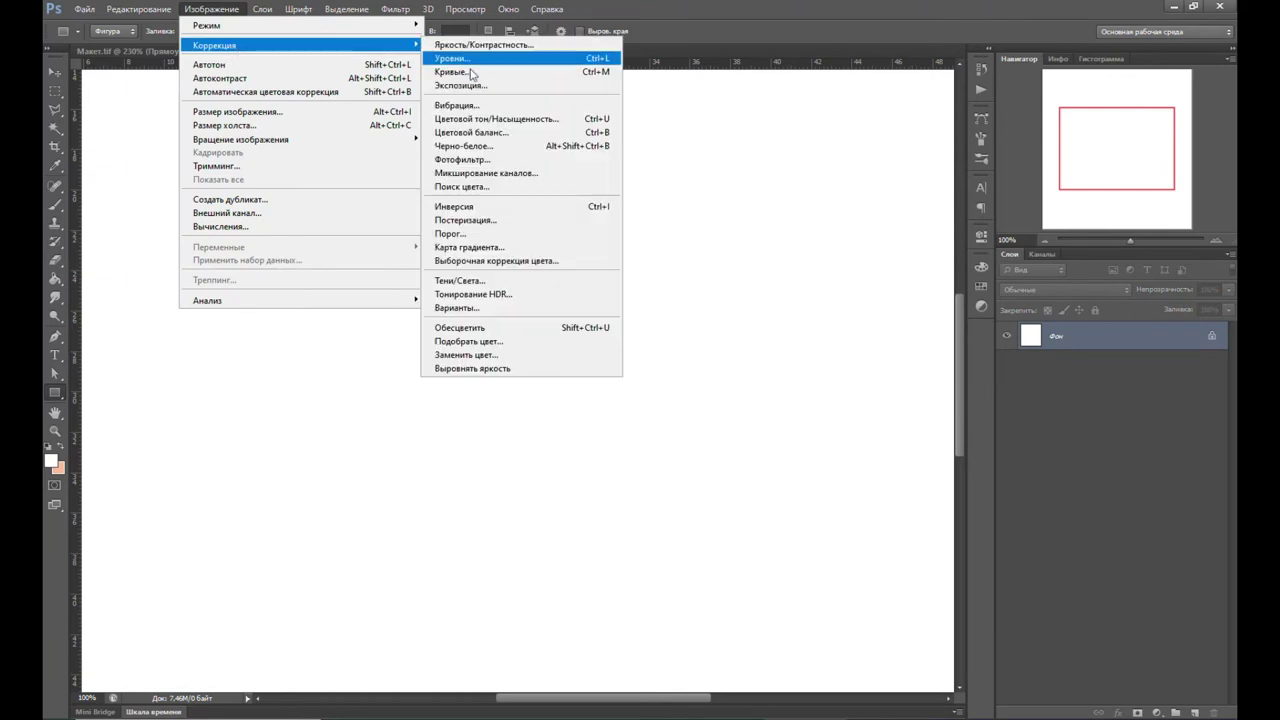
mouse_move(207, 25)
left_click(472, 93)
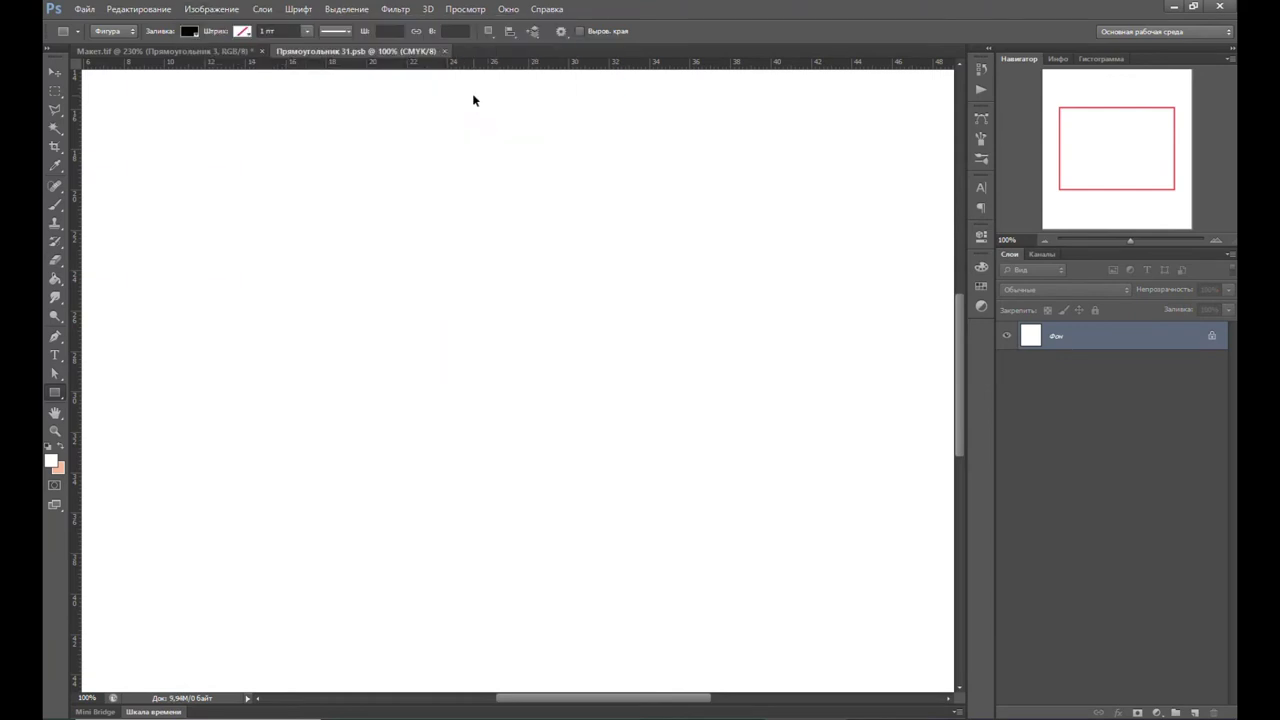
key("ctrl+z")
Step: Scale the enlarged rectangle down proportionally to fit the door's lower-left panel
key("v")
key("ctrl+t")
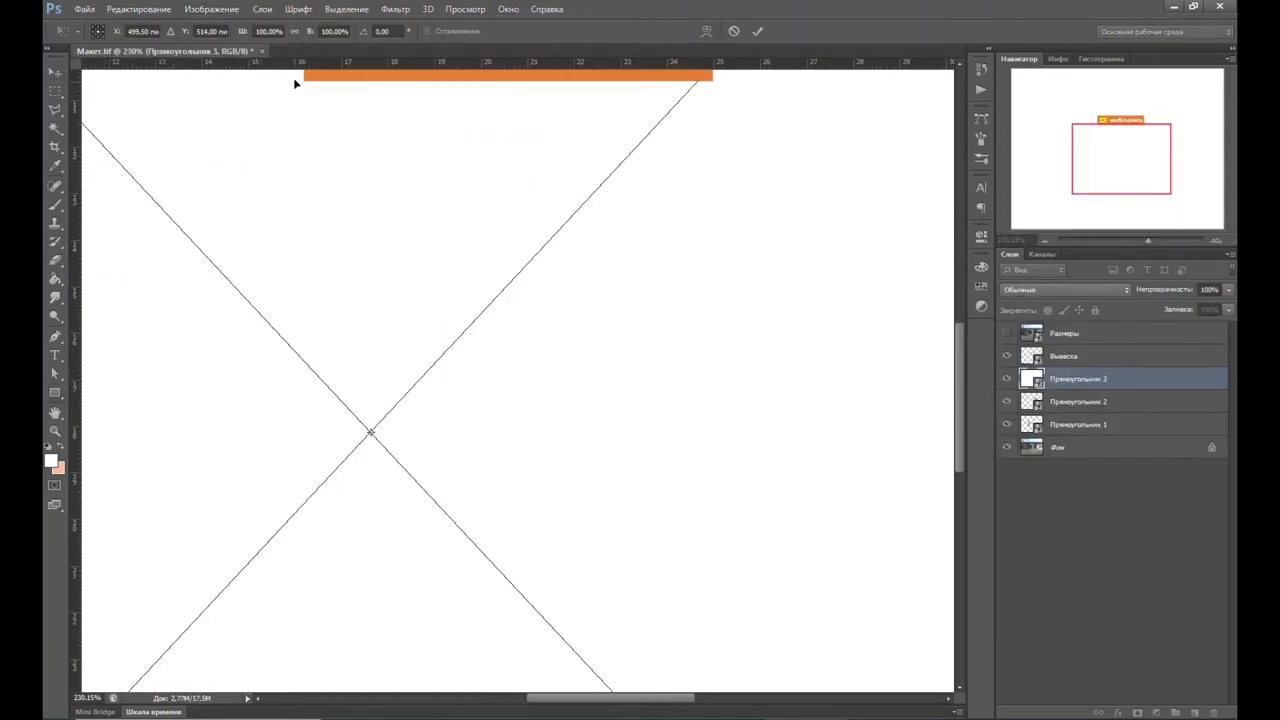
left_click(268, 31)
type("5")
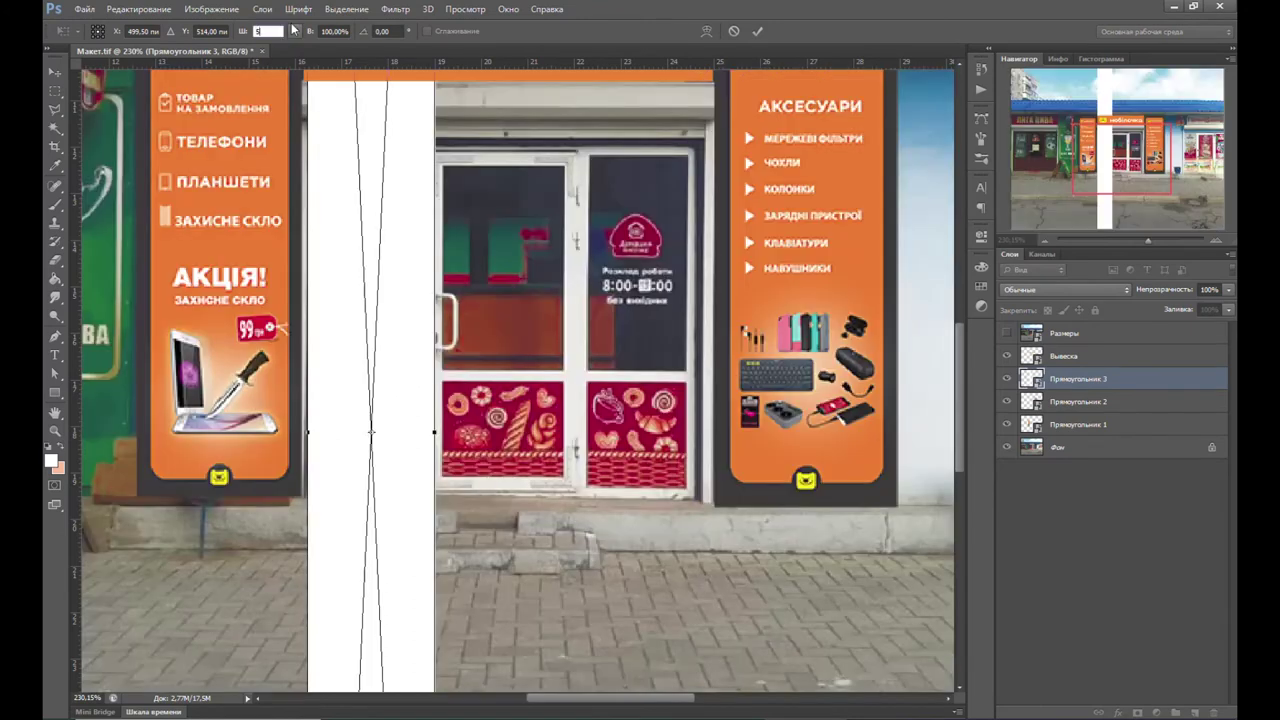
left_click(294, 31)
left_click_drag(445, 378, 418, 381)
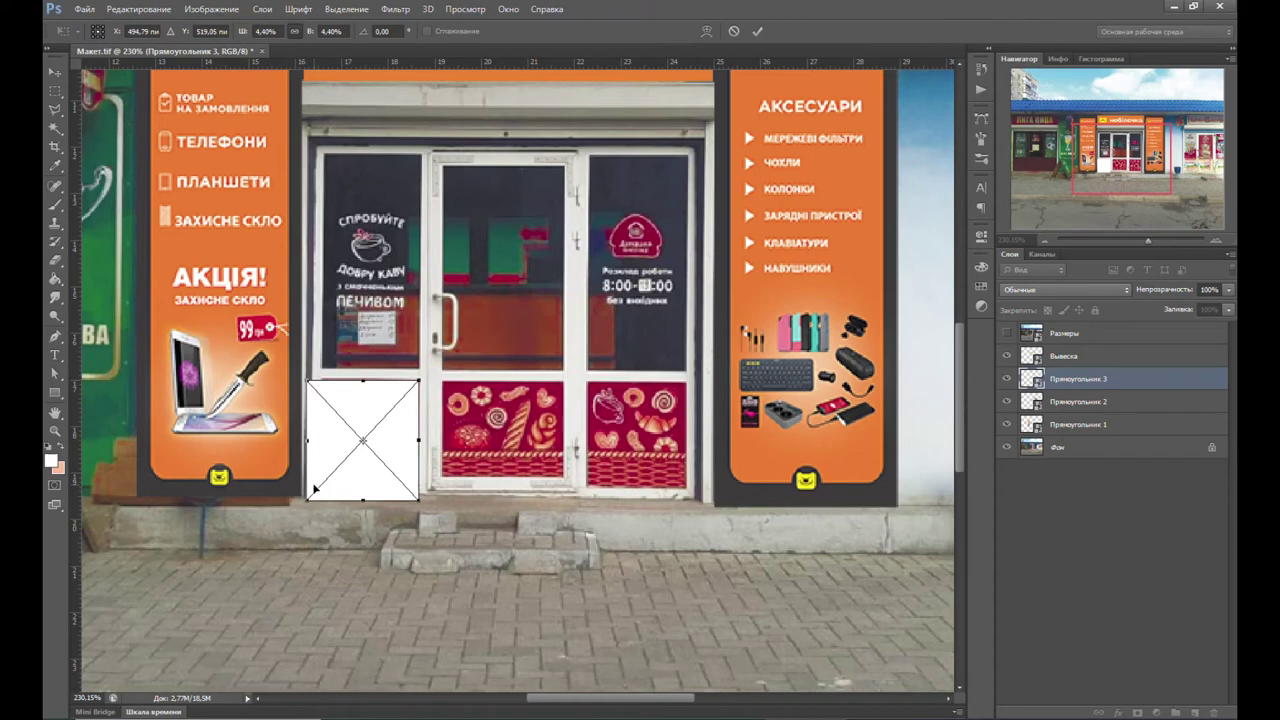
double_click(366, 437)
Step: Nudge the rectangle up, reopen its contents and pick a photo from the image folder
key("Up")
key("Up")
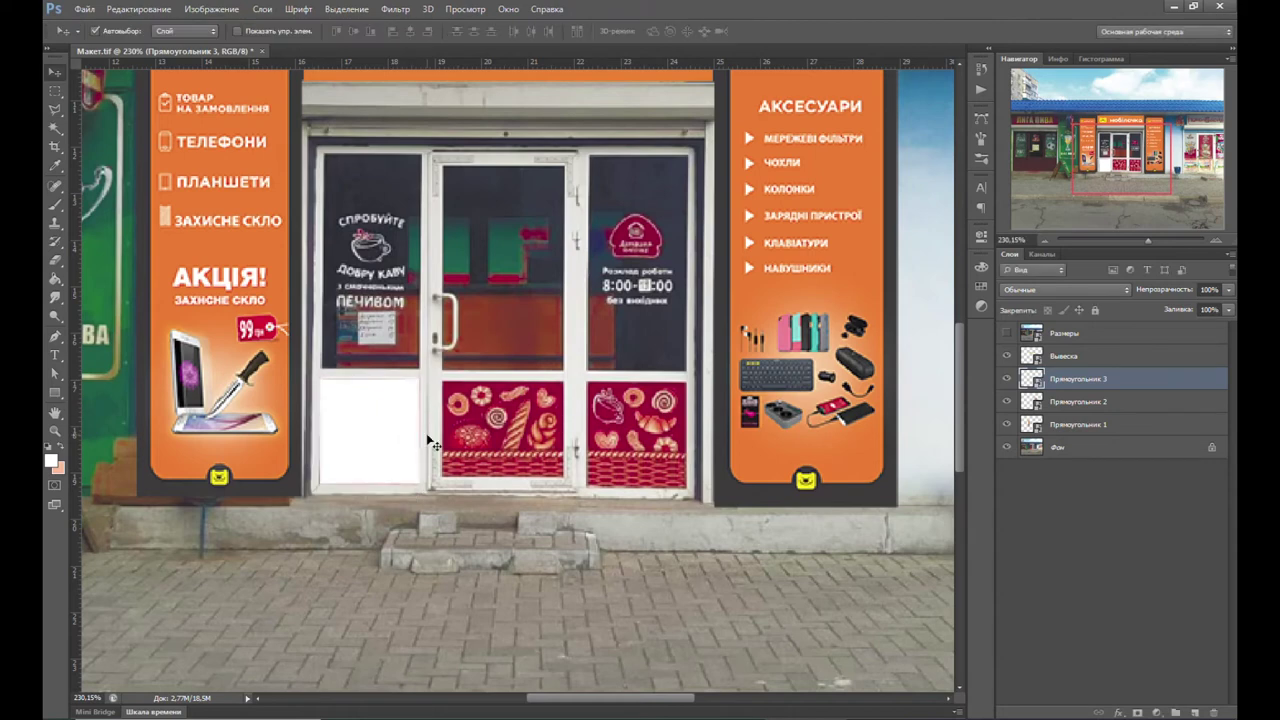
double_click(432, 441)
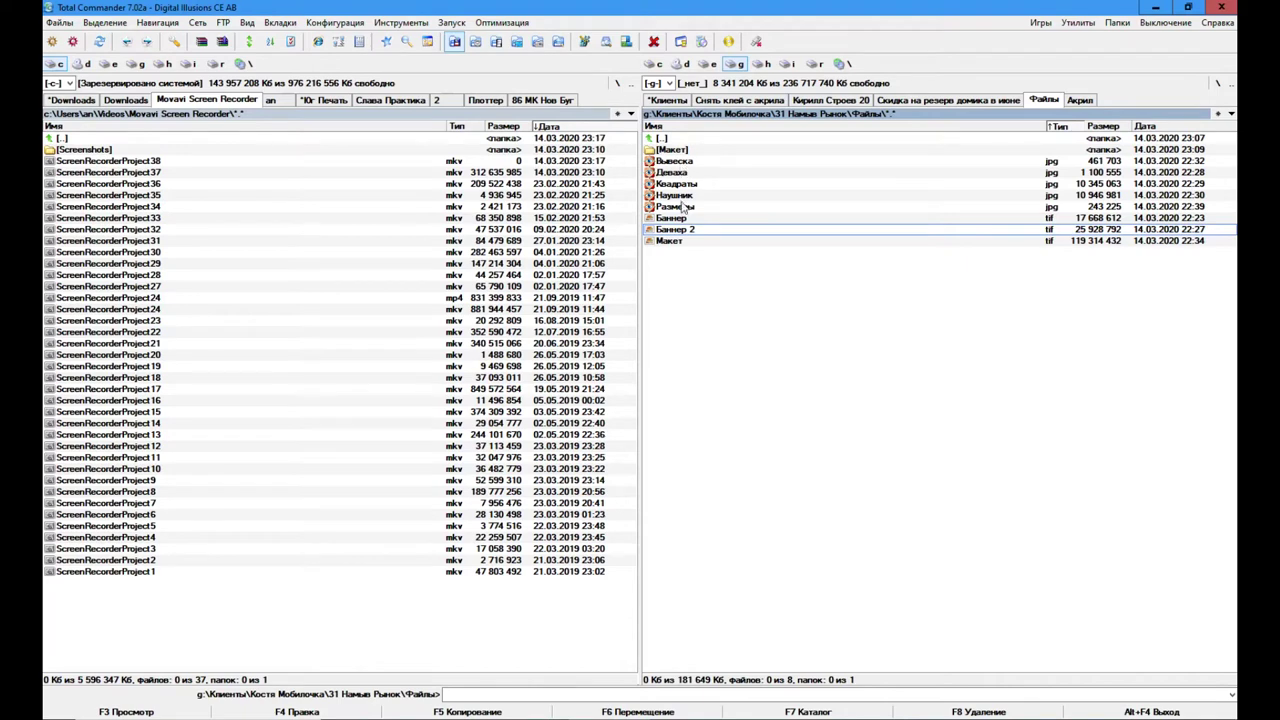
left_click(680, 196)
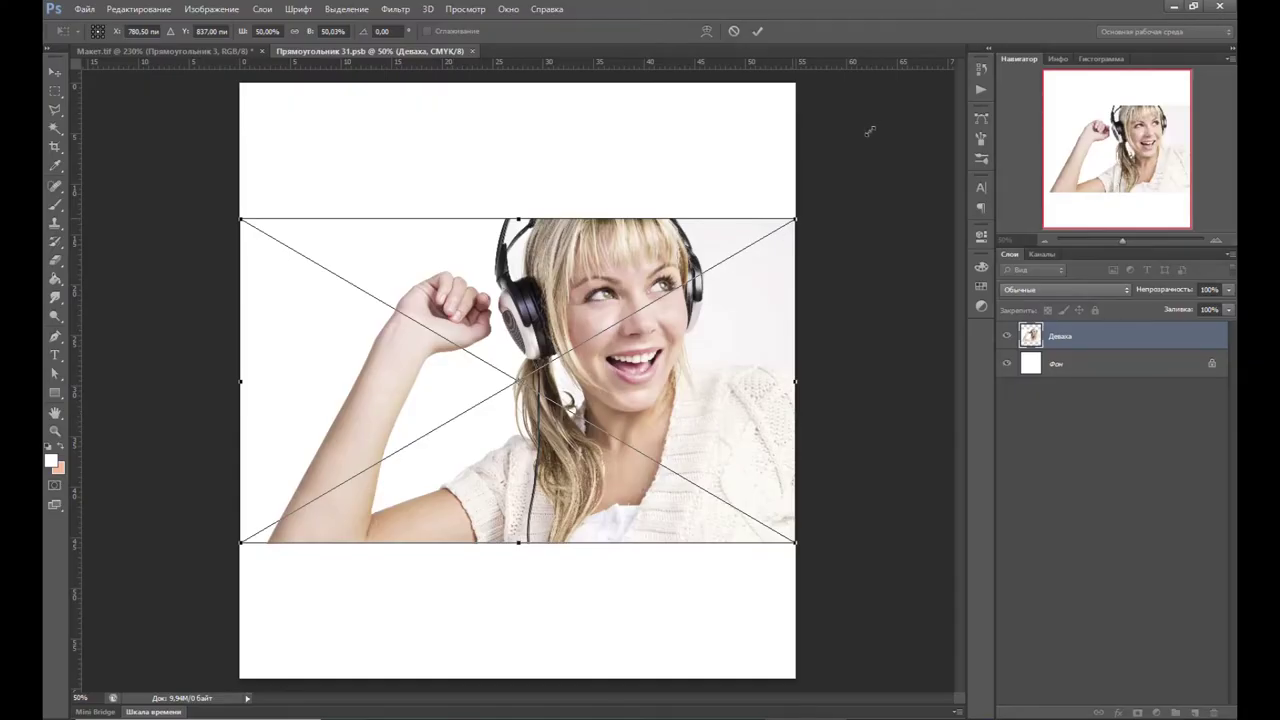
Step: Scale the Девака.jpg headphone photo to fill the .psb canvas, flatten, save and close it
left_click_drag(864, 135, 797, 292)
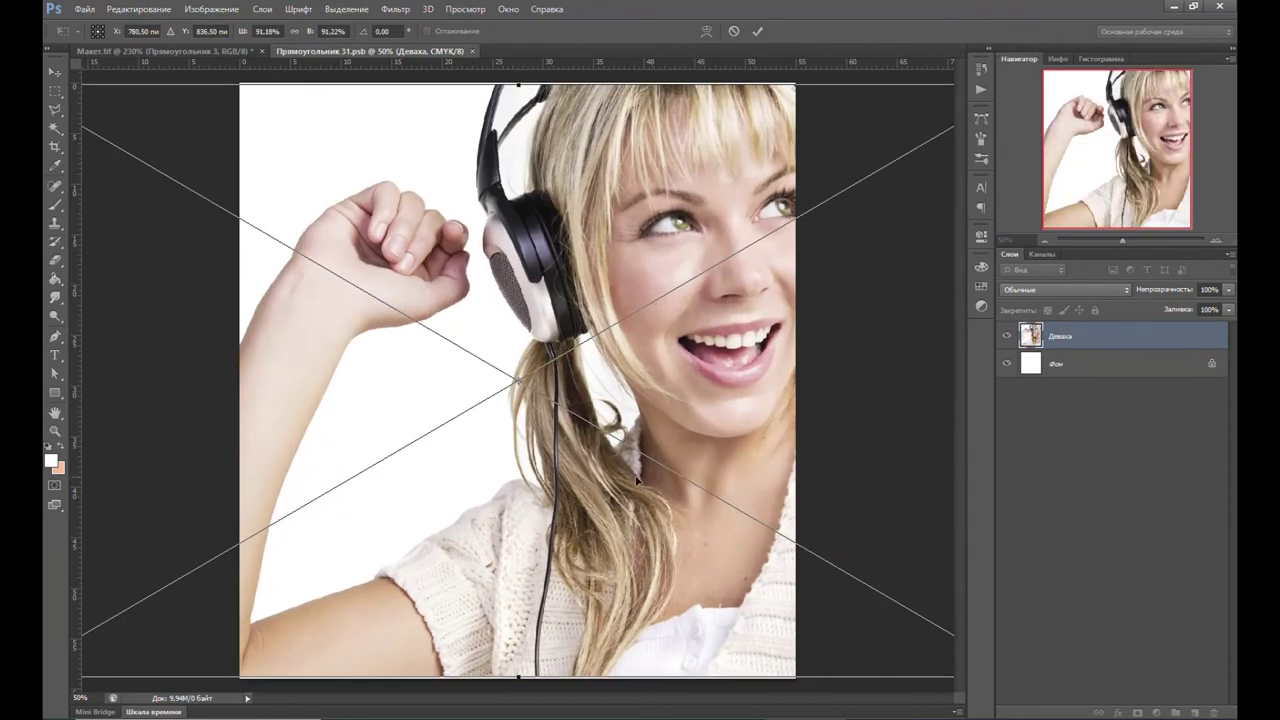
left_click_drag(624, 483, 540, 483)
key("Return")
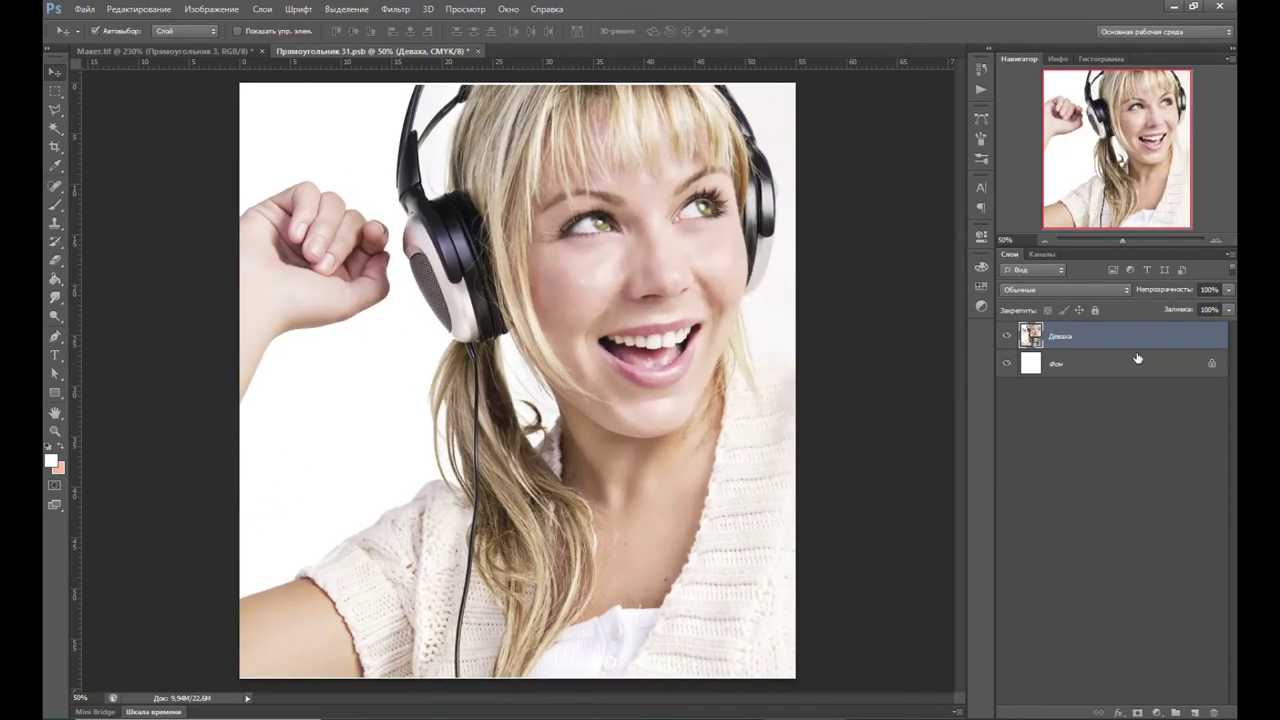
right_click(1060, 363)
left_click(1115, 467)
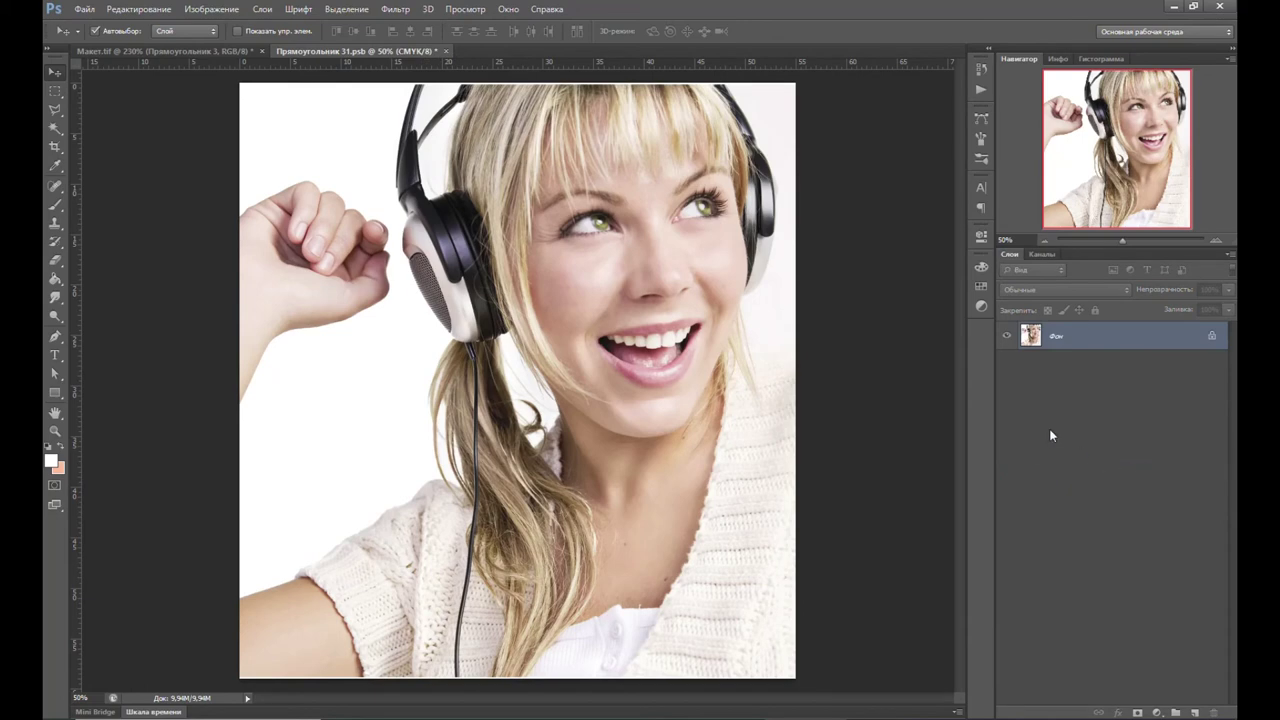
key("ctrl+s")
key("ctrl+w")
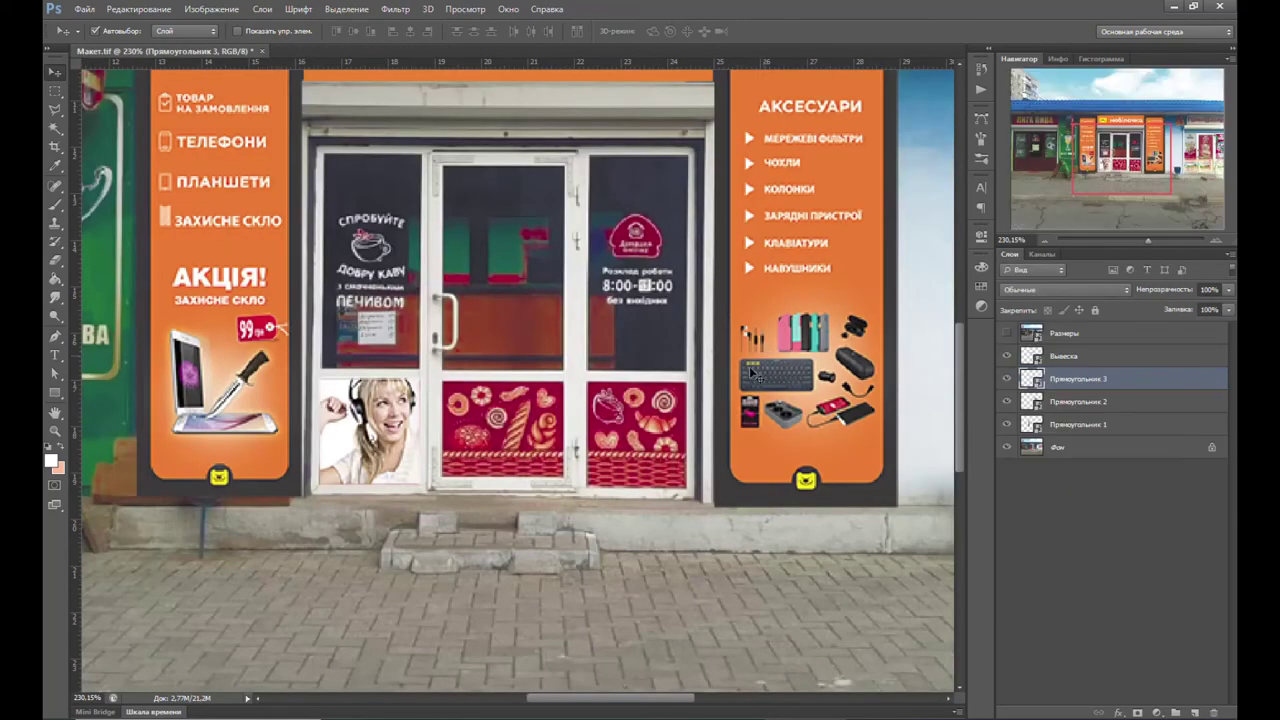
Step: Zoom out and open the Прямоугольник 3 door-panel contents
left_click(1044, 240)
left_click(1044, 240)
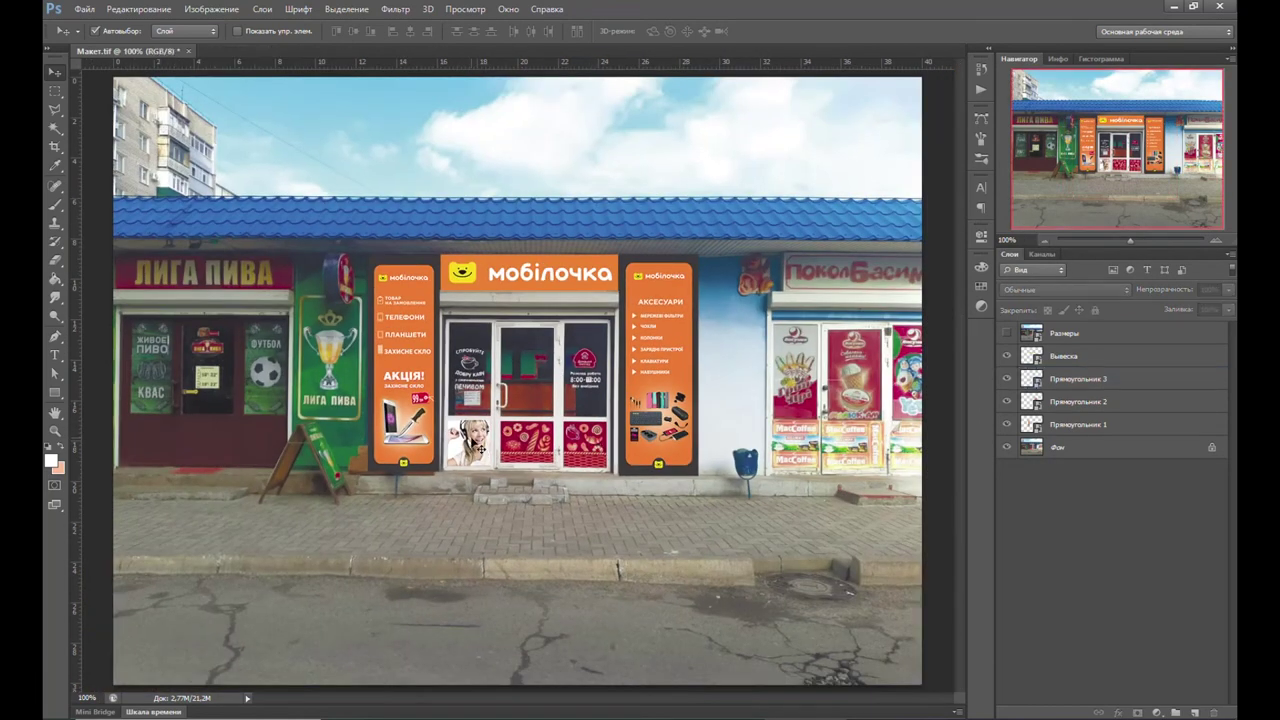
left_click(1030, 378)
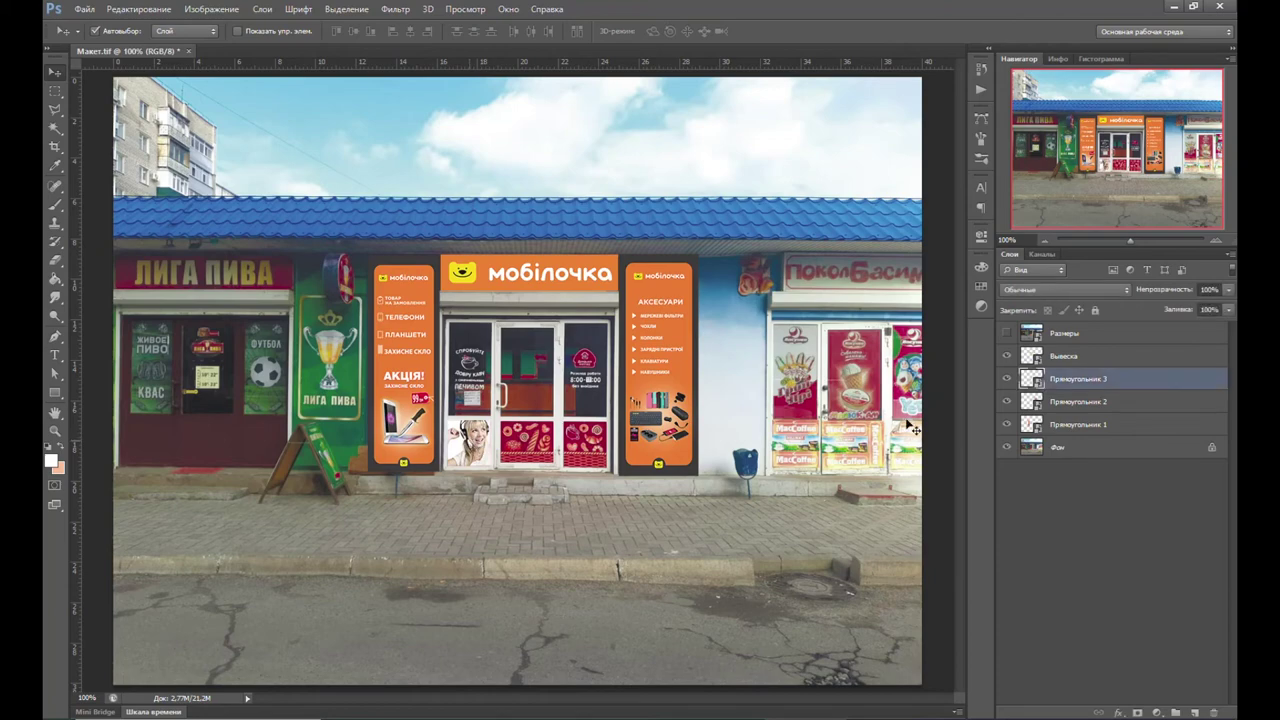
double_click(1030, 380)
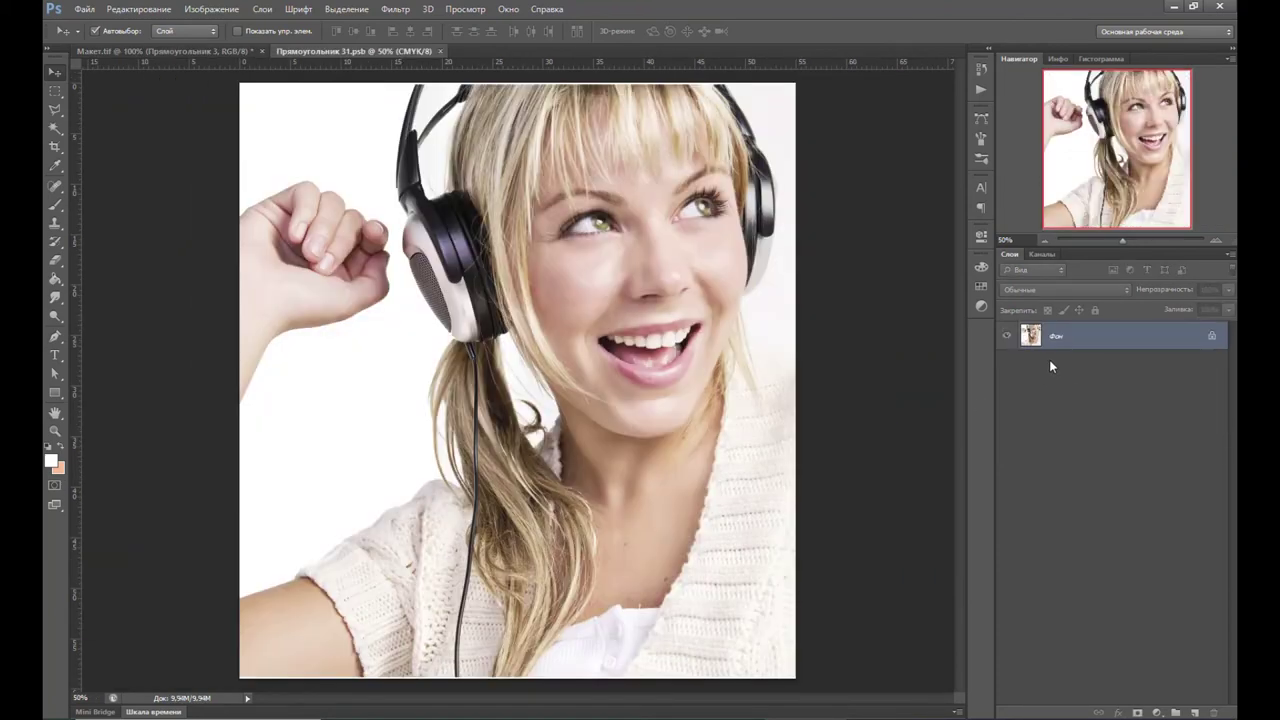
Step: Paste the photo into Макет.tif, move it right and convert it to a smart object
left_click(251, 53)
key("ctrl+v")
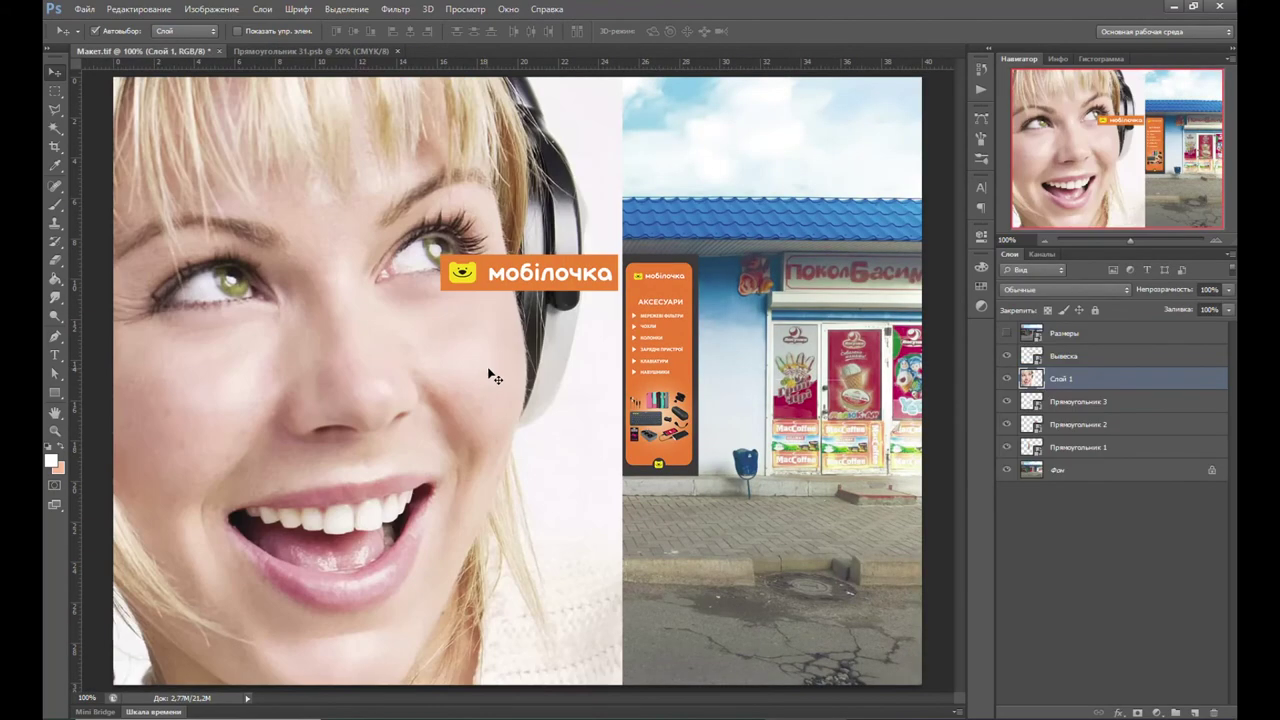
left_click_drag(493, 376, 667, 367)
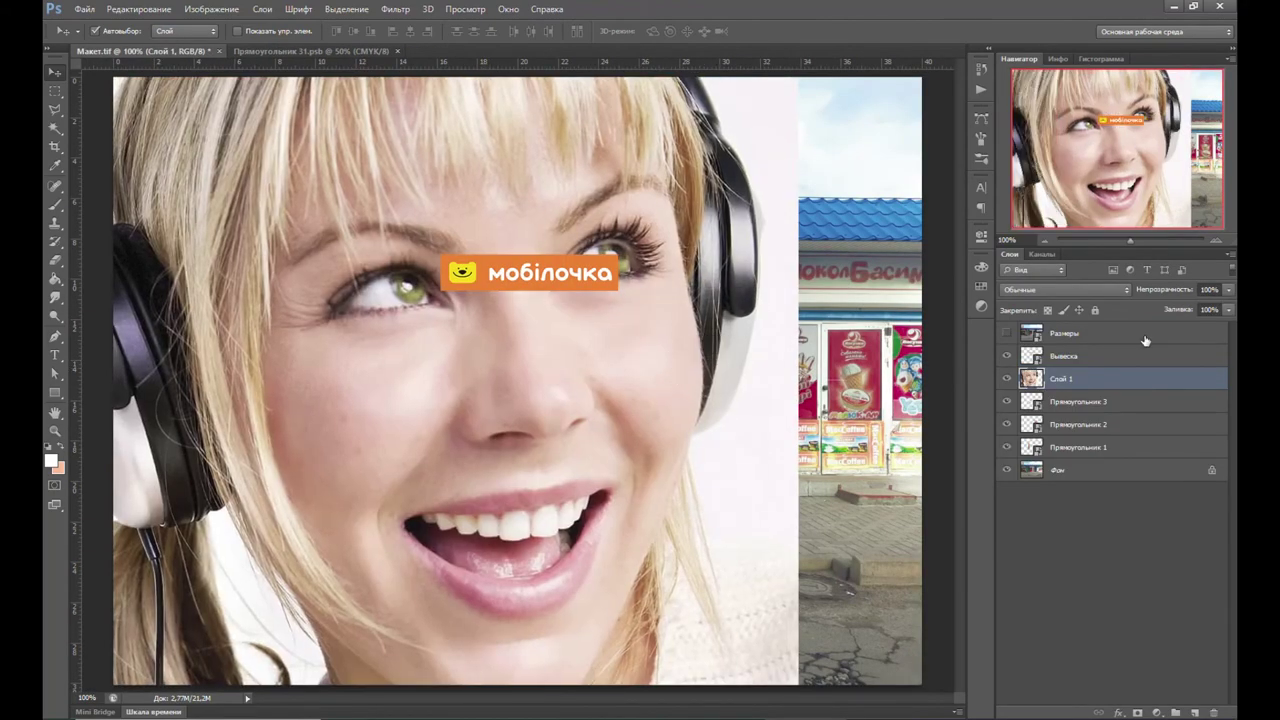
right_click(1136, 390)
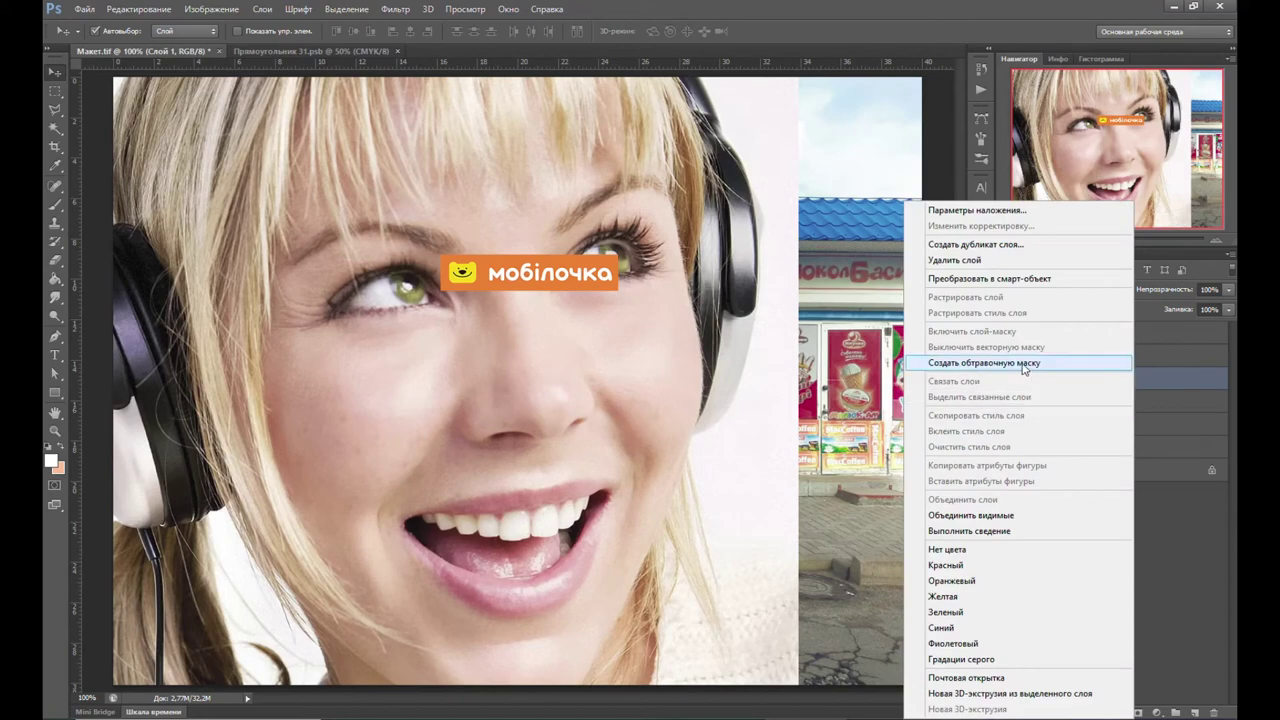
left_click(1015, 279)
Step: Place and enlarge the headset-man photo inside the Слой 1 smart object contents
double_click(1022, 384)
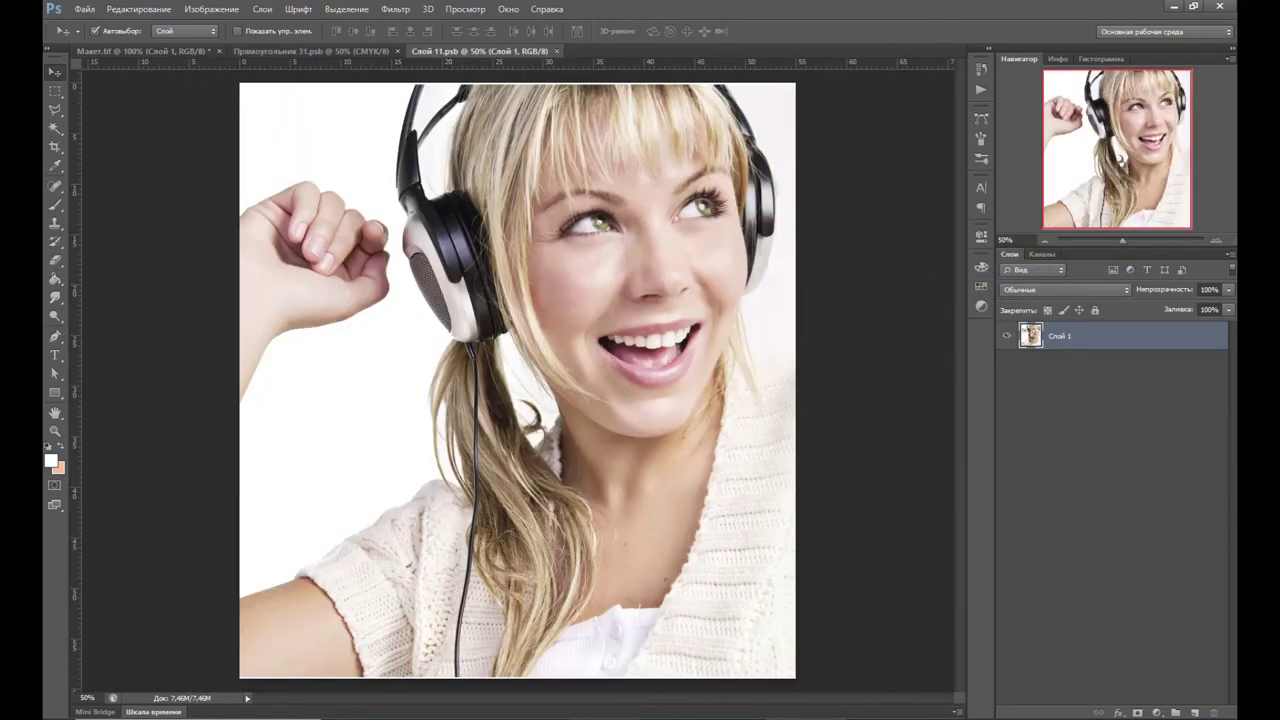
key("alt+Tab")
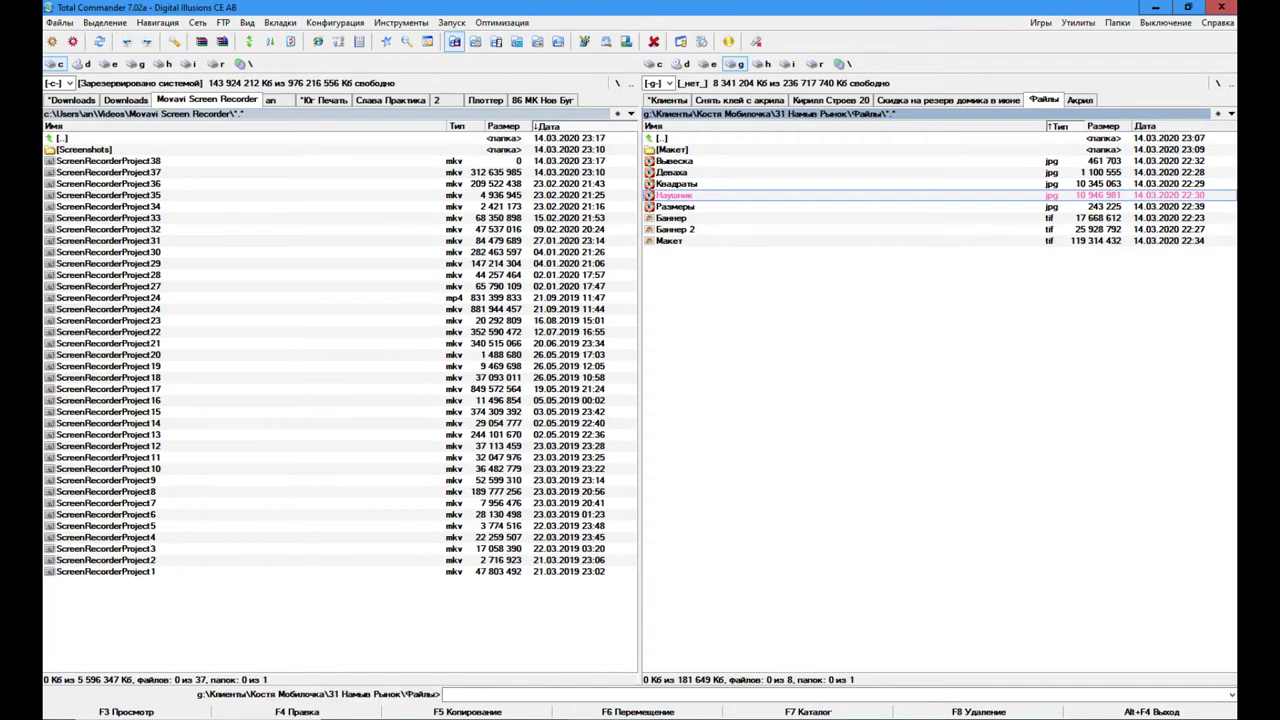
key("alt+Tab")
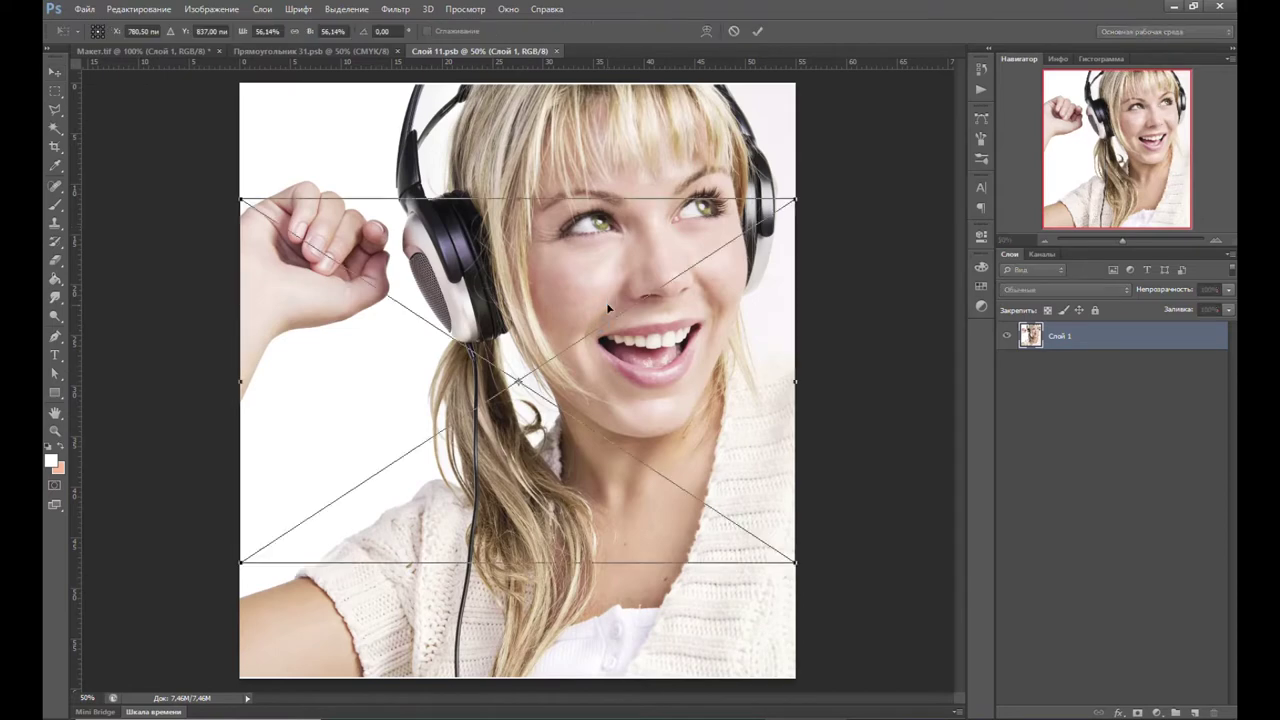
left_click_drag(600, 325, 606, 300)
scroll(644, 283, "down", 2)
left_click_drag(686, 194, 793, 188)
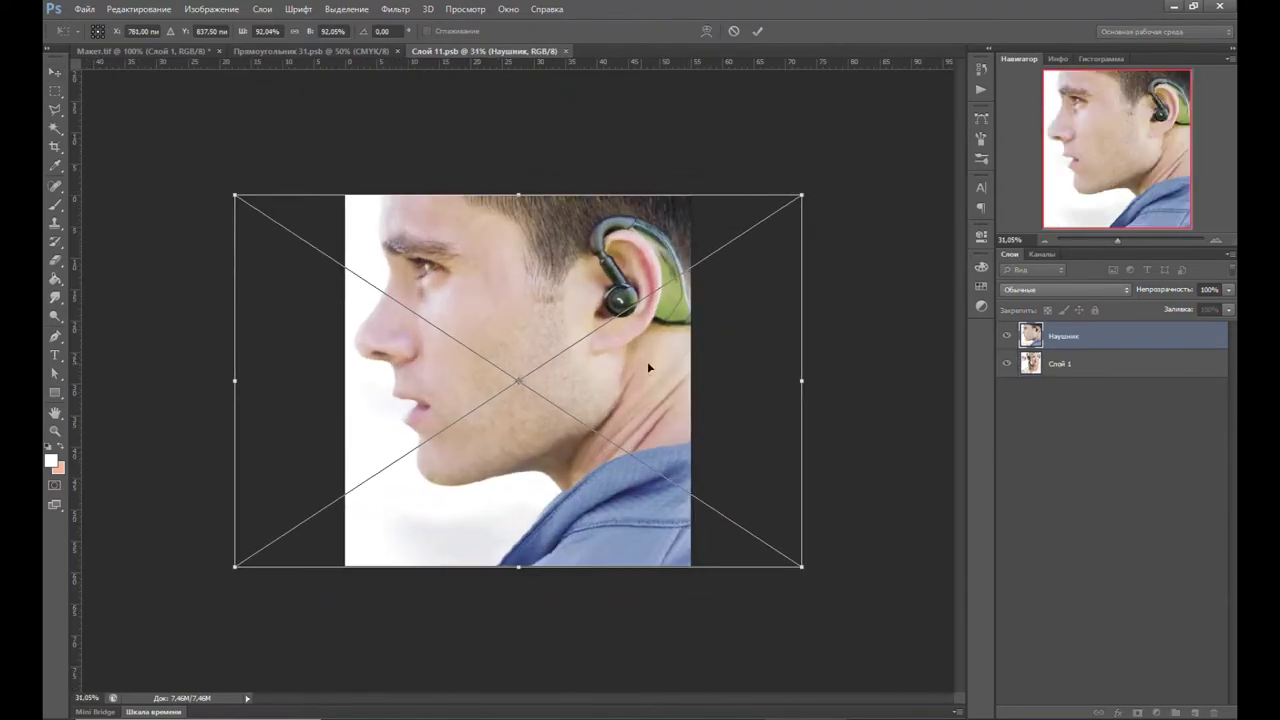
key("Return")
Step: Flatten the headset-man contents, save and close them back to the mockup
right_click(1115, 364)
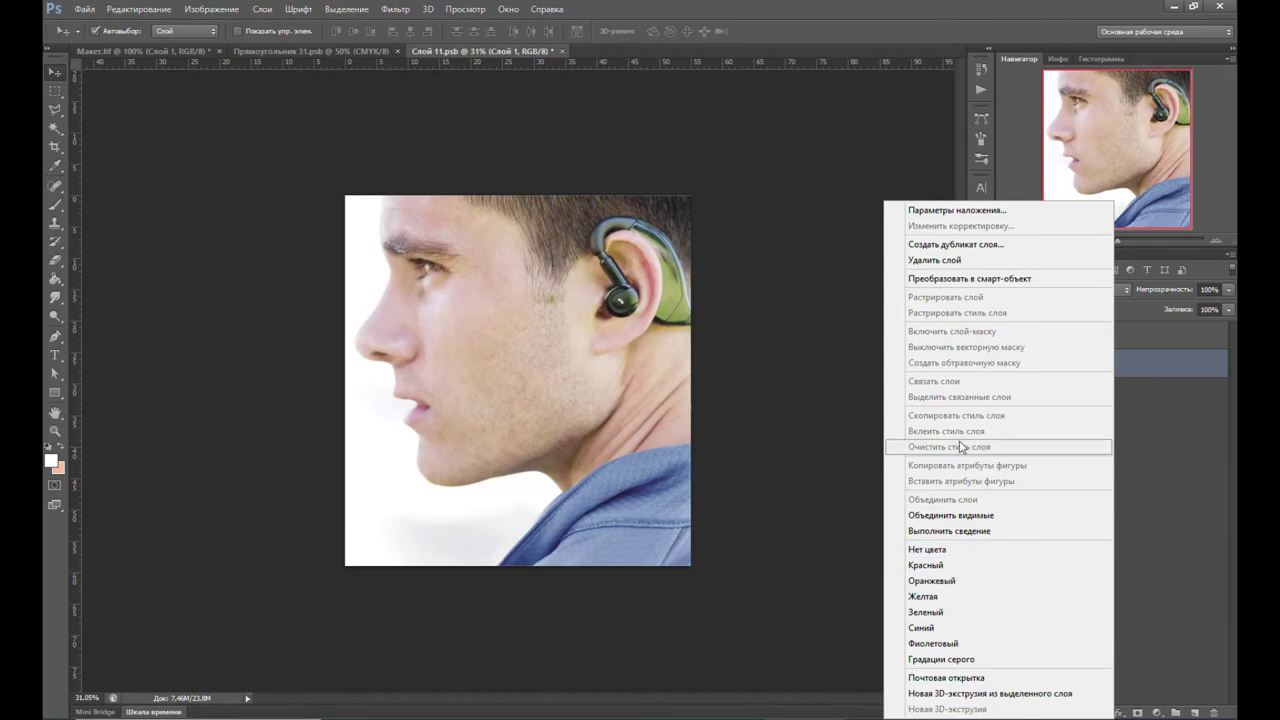
left_click(958, 530)
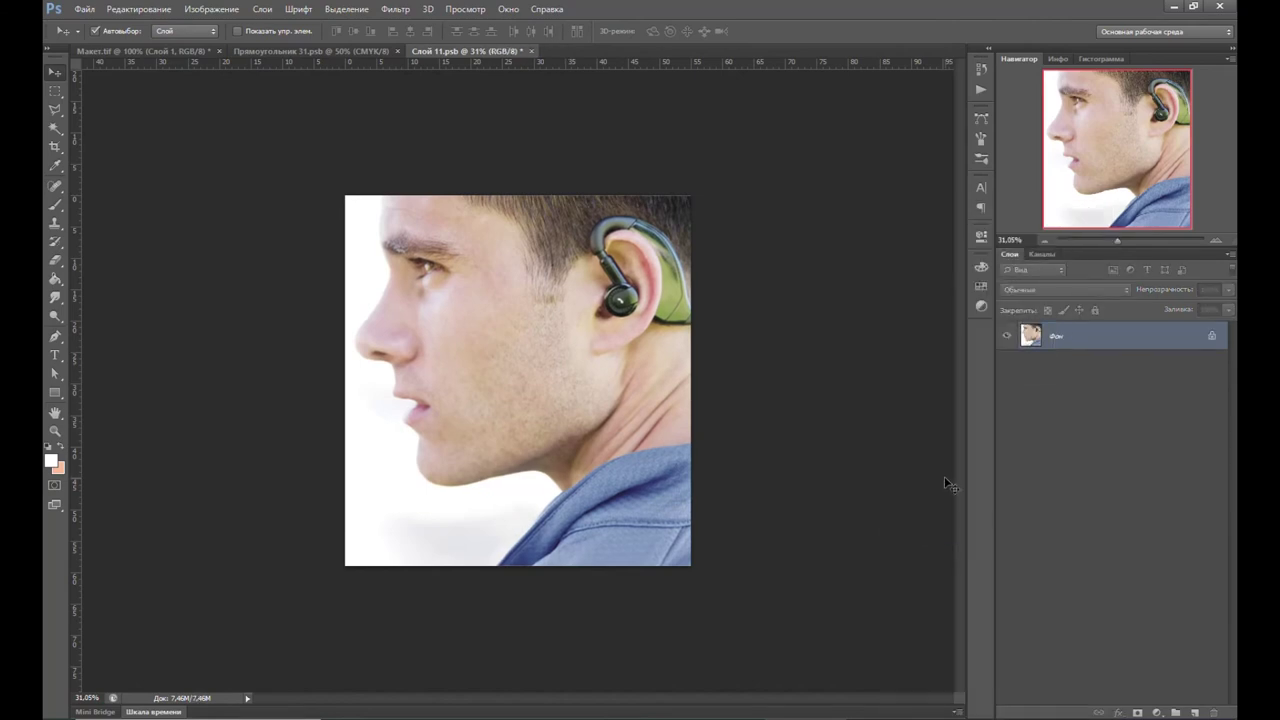
key("ctrl+s")
key("ctrl+w")
left_click(617, 280)
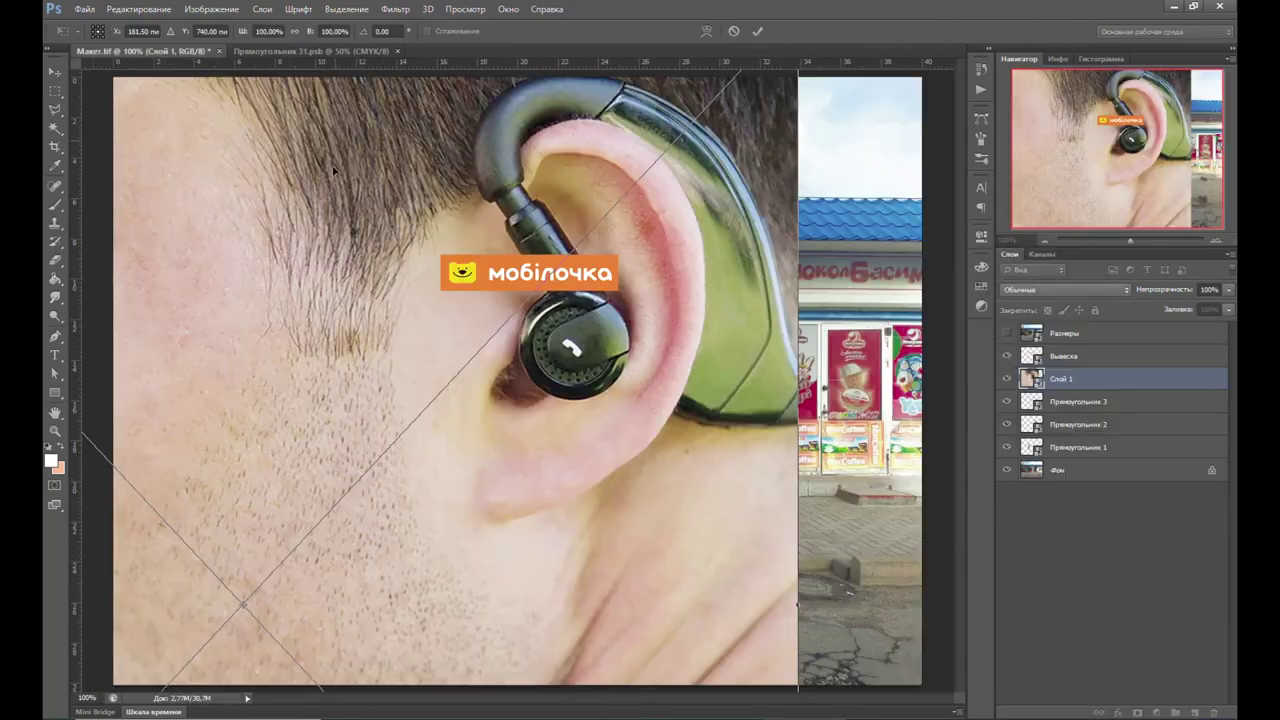
Step: Shrink the headset-man photo and fit it into the door's lower-right panel
left_click_drag(629, 240, 598, 436)
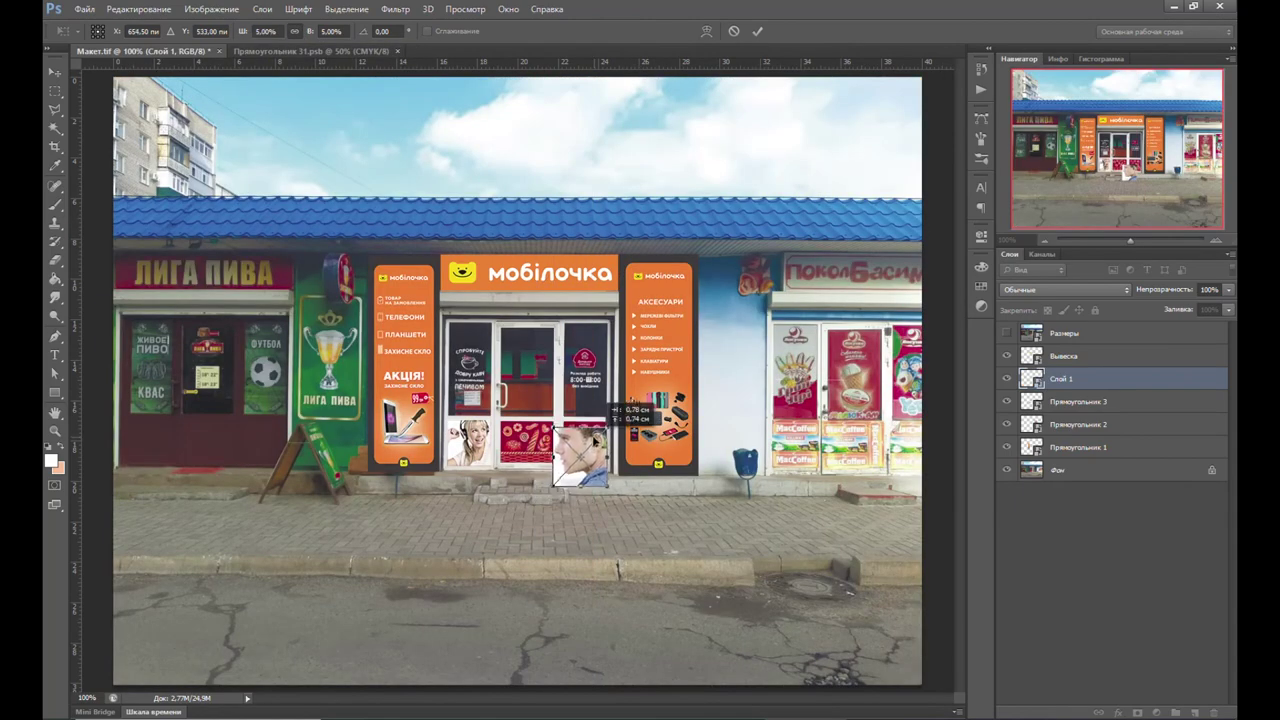
type("5")
left_click_drag(598, 436, 594, 440)
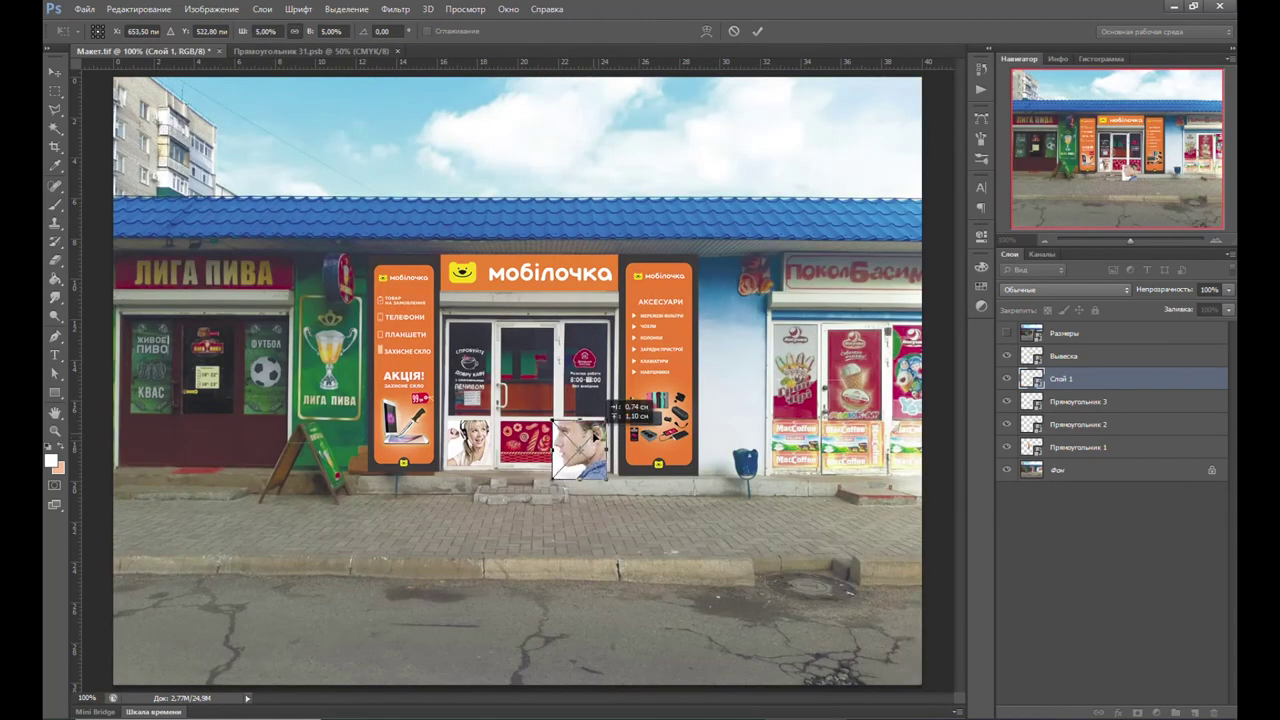
key("Return")
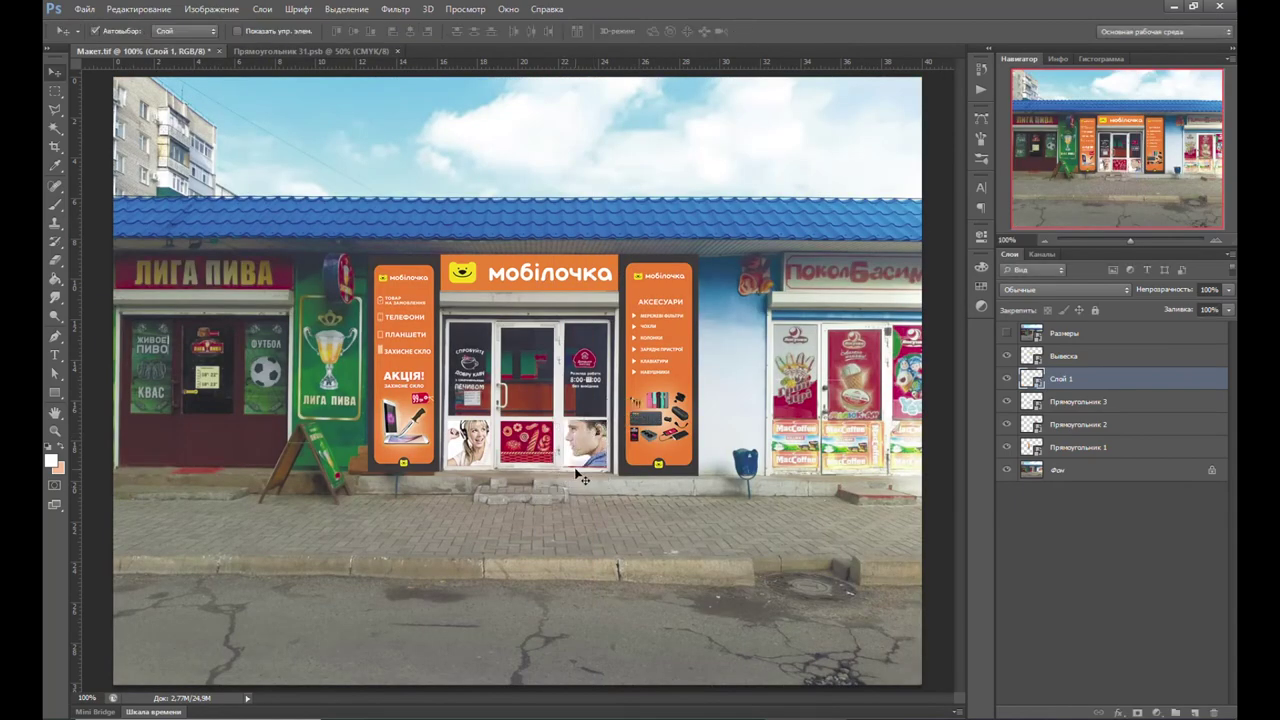
scroll(583, 478, "up", 5, "alt")
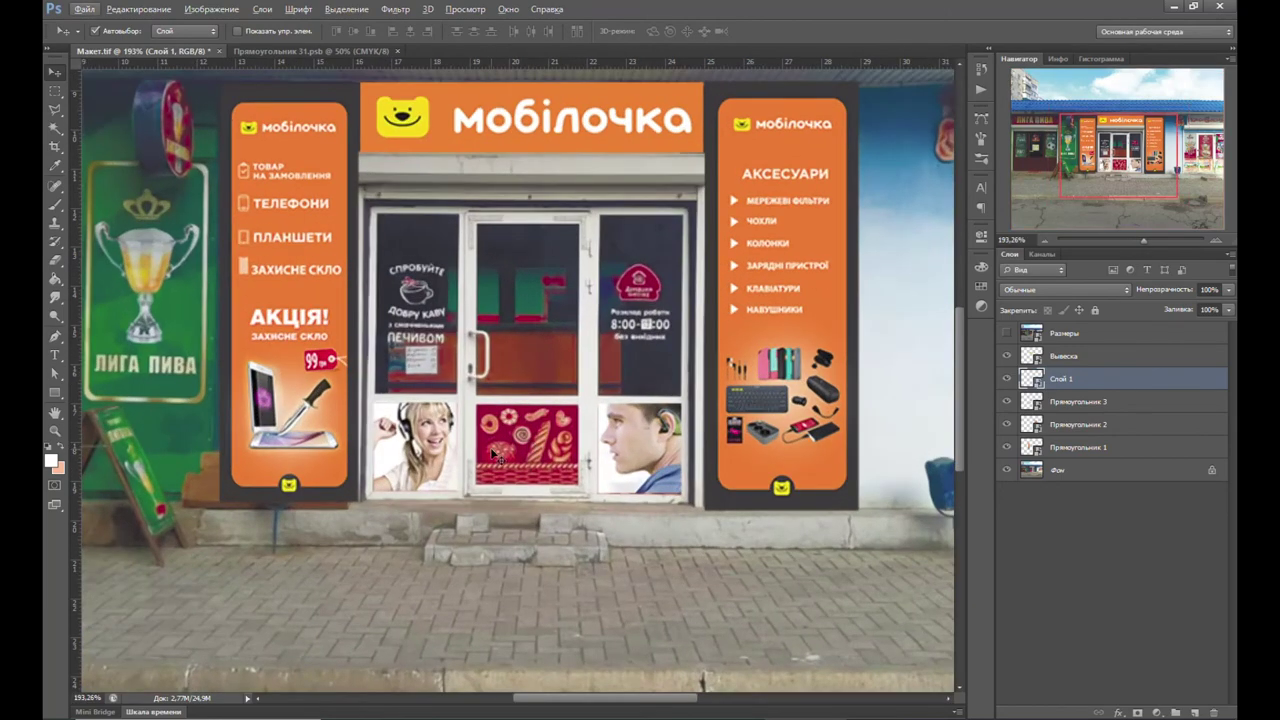
Step: Draw a white Прямоугольник 4 over the middle lower door panel and open its smart-object contents
left_click(55, 393)
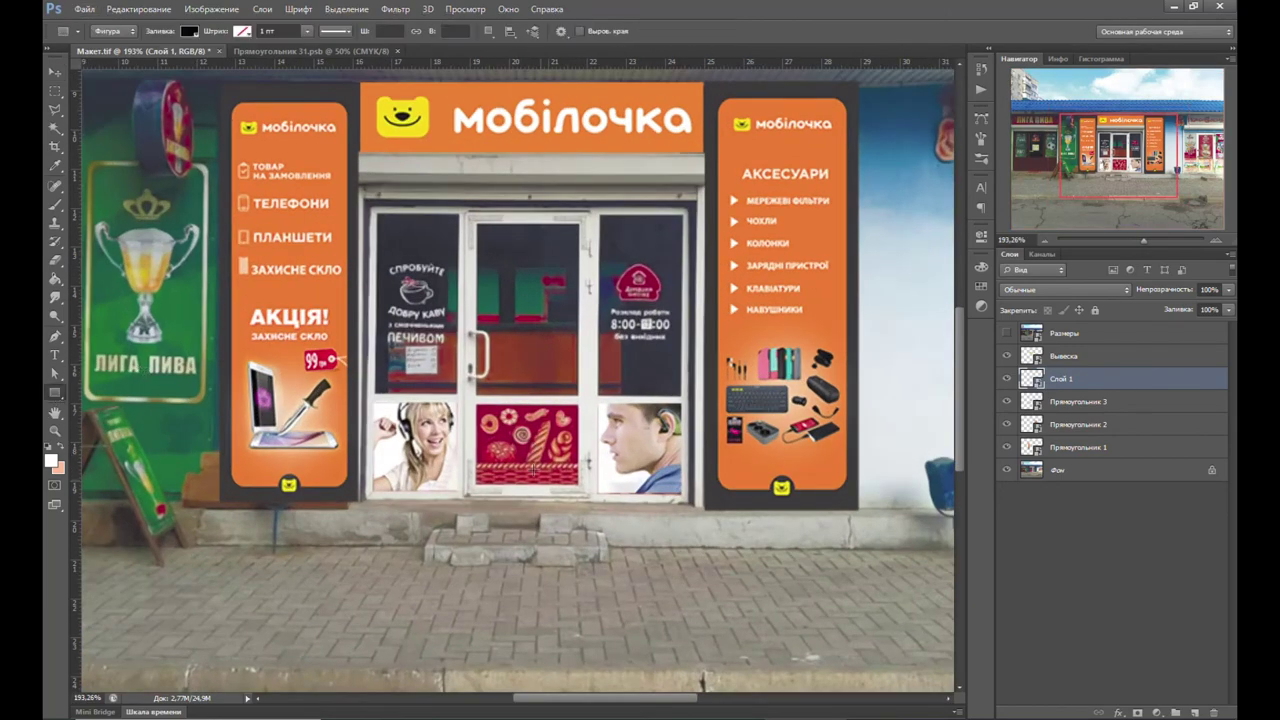
left_click_drag(478, 406, 578, 486)
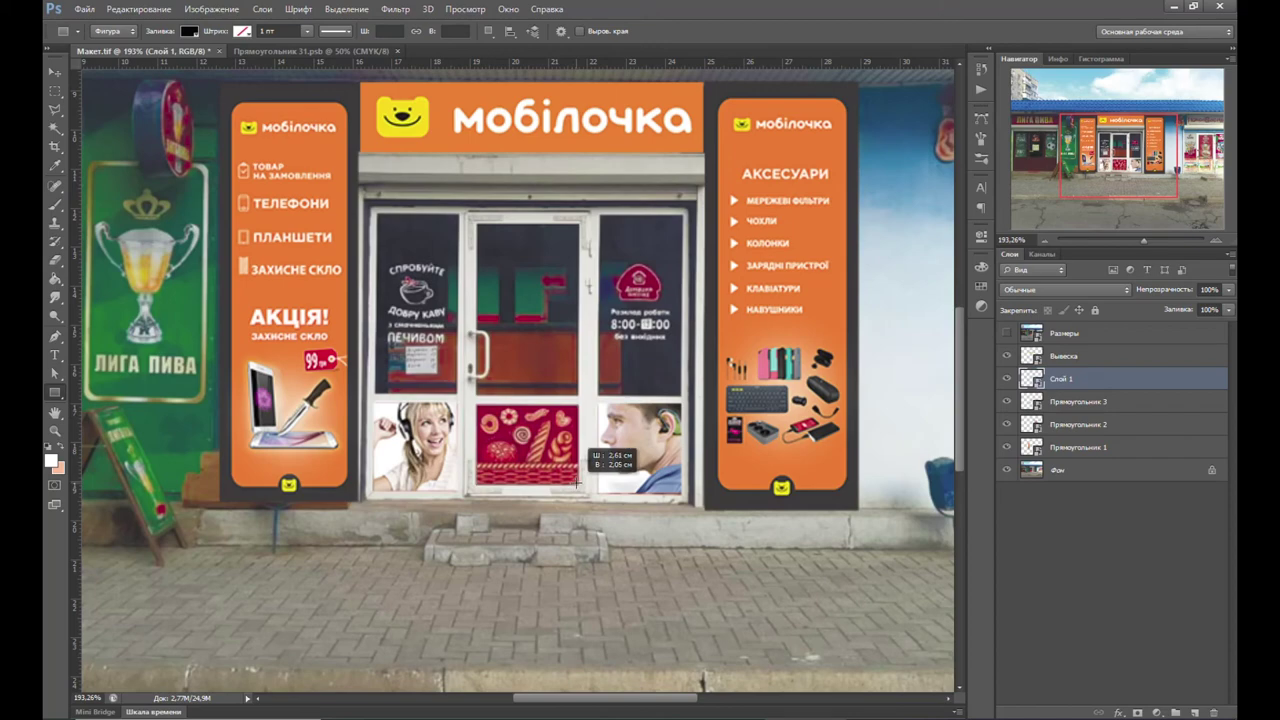
double_click(1031, 378)
left_click(786, 97)
left_click(1118, 107)
right_click(1147, 380)
key("Escape")
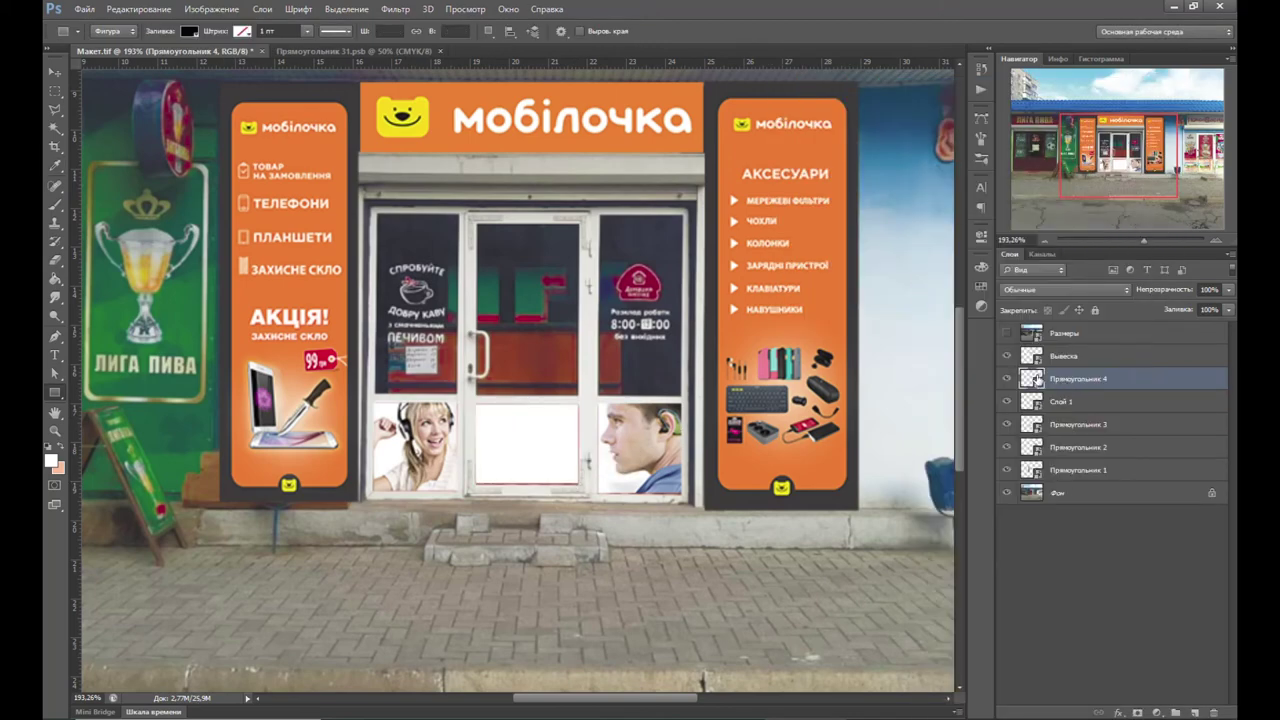
double_click(1031, 378)
Step: Set the rectangle contents' print width to 69 cm, merge layers, save and close
key("ctrl+alt+i")
type("69")
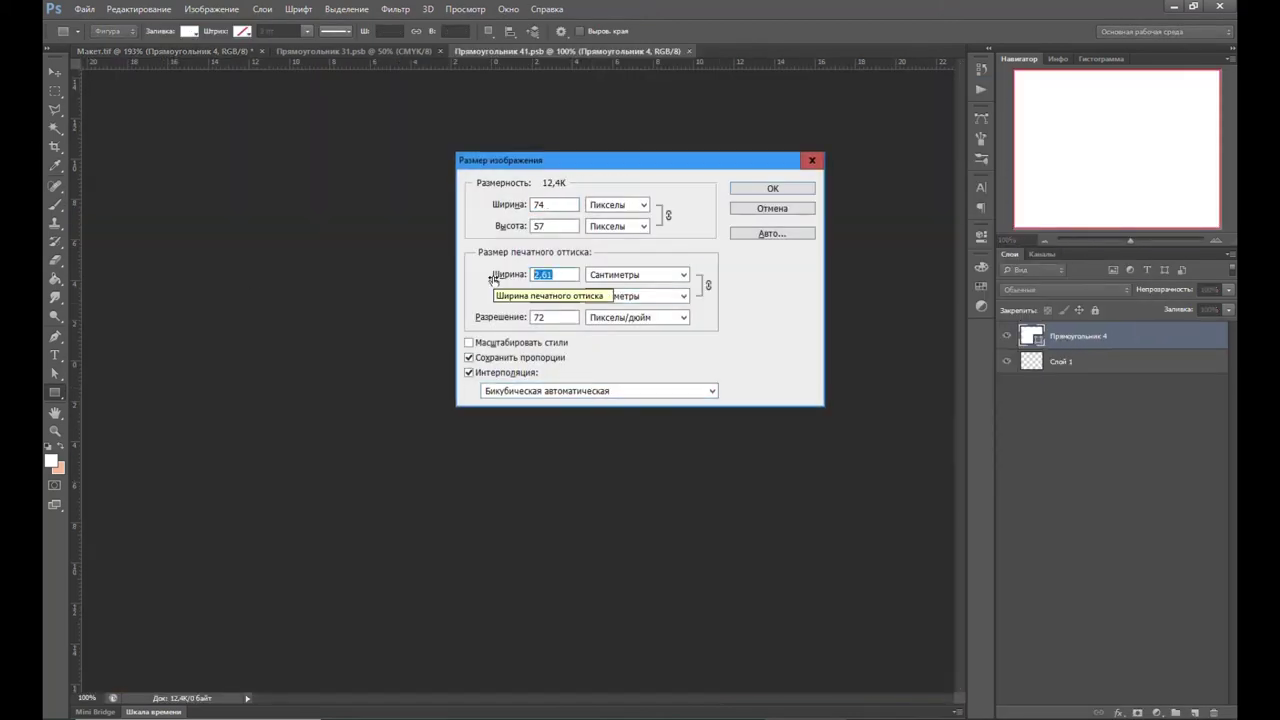
key("Return")
left_click(211, 9)
left_click(420, 115)
key("Return")
key("ctrl+s")
key("ctrl+w")
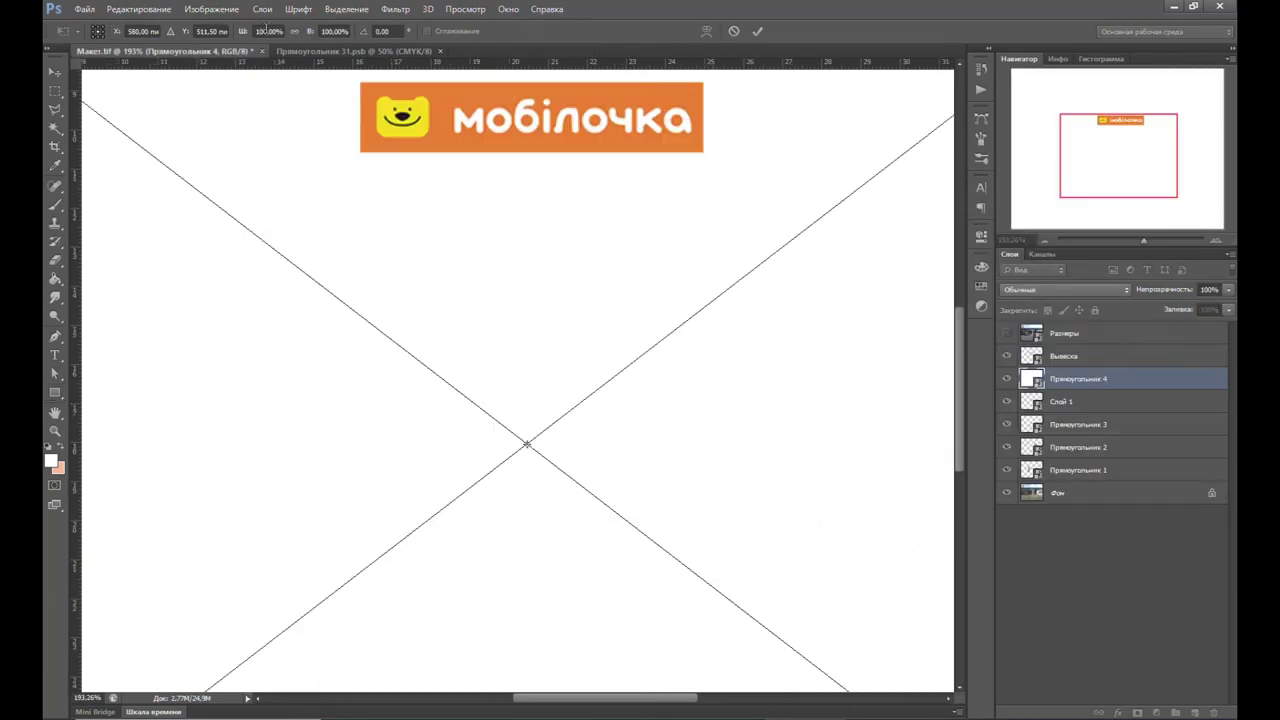
Step: Place the Квадраты colour-block image, flatten, save and close it, then zoom out
key("ctrl+Tab")
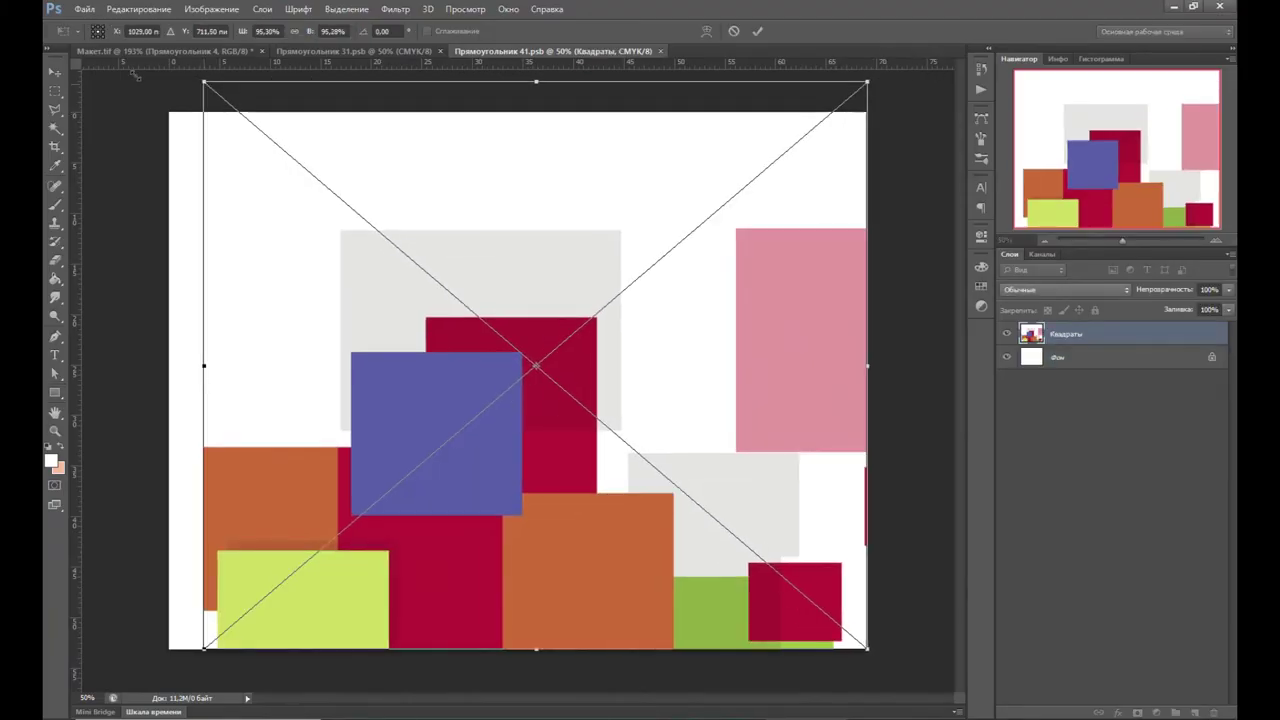
key("Return")
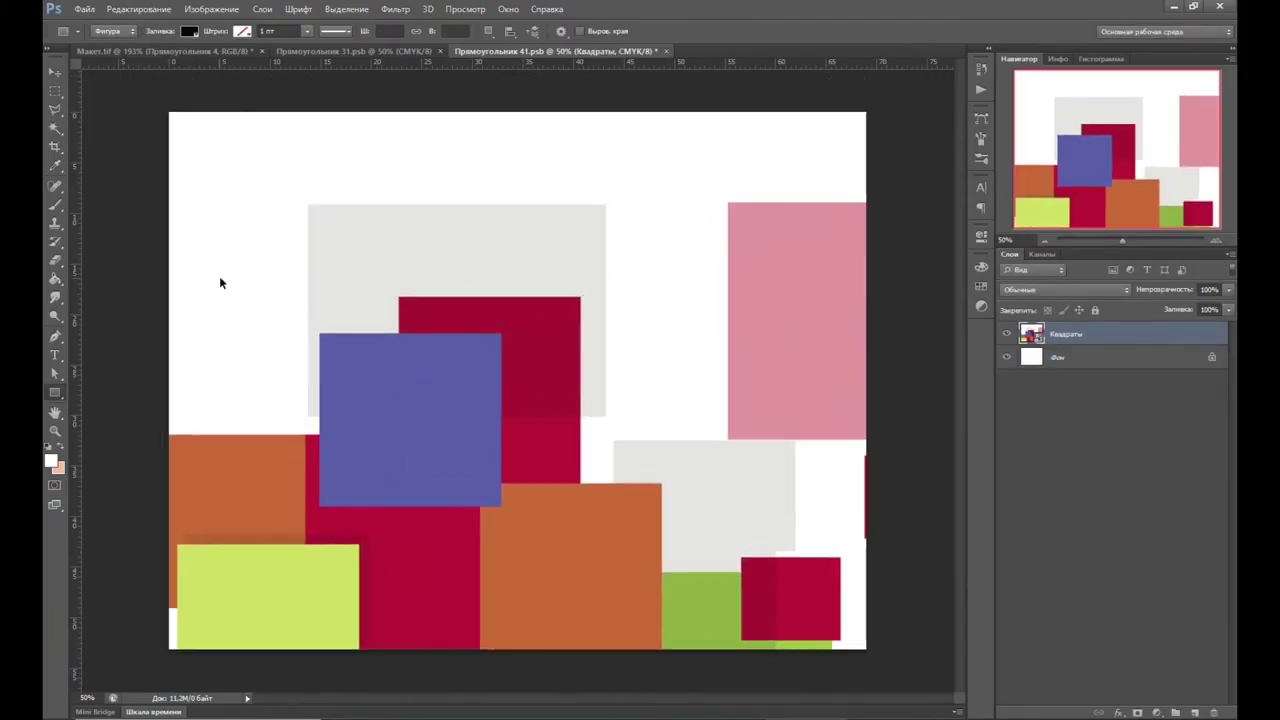
right_click(1065, 334)
left_click(1049, 471)
key("ctrl+s")
key("ctrl+w")
key("ctrl+minus")
key("ctrl+minus")
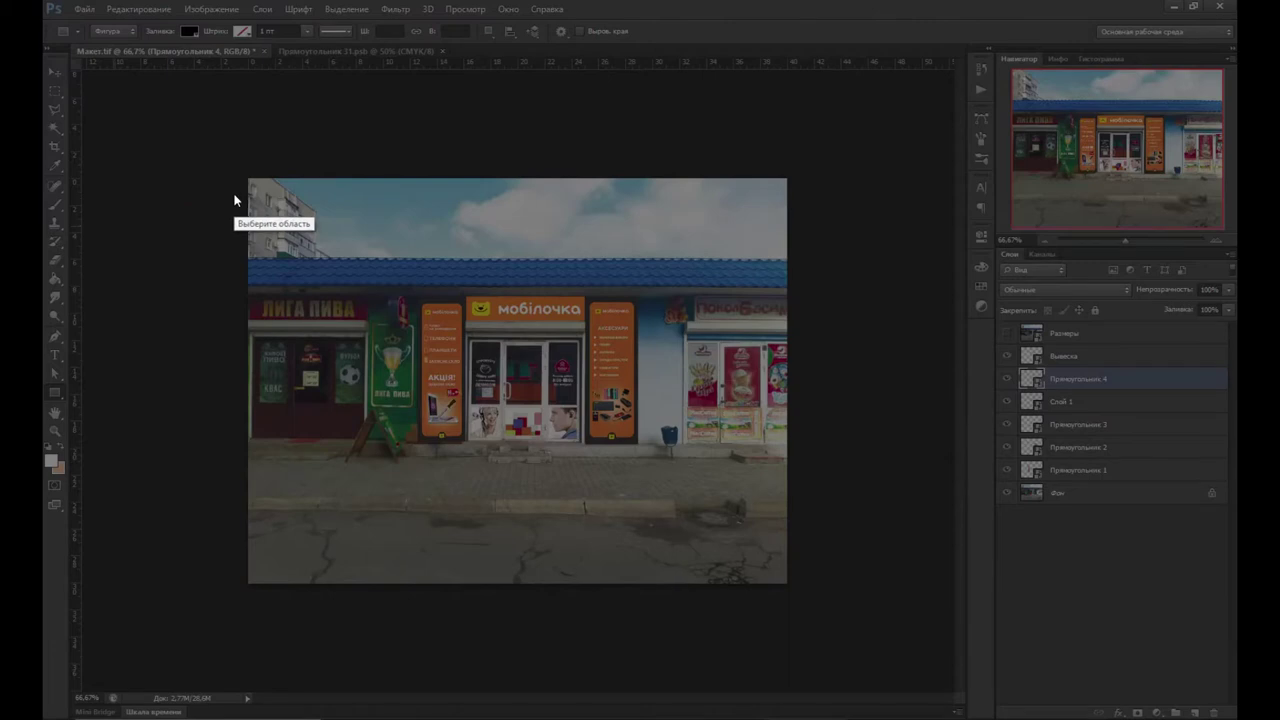
Step: Select the whole storefront mockup in Lightshot and copy the 752×562 screenshot
mouse_move(248, 178)
left_mouse_down()
mouse_move(757, 505)
mouse_move(784, 580)
left_mouse_up()
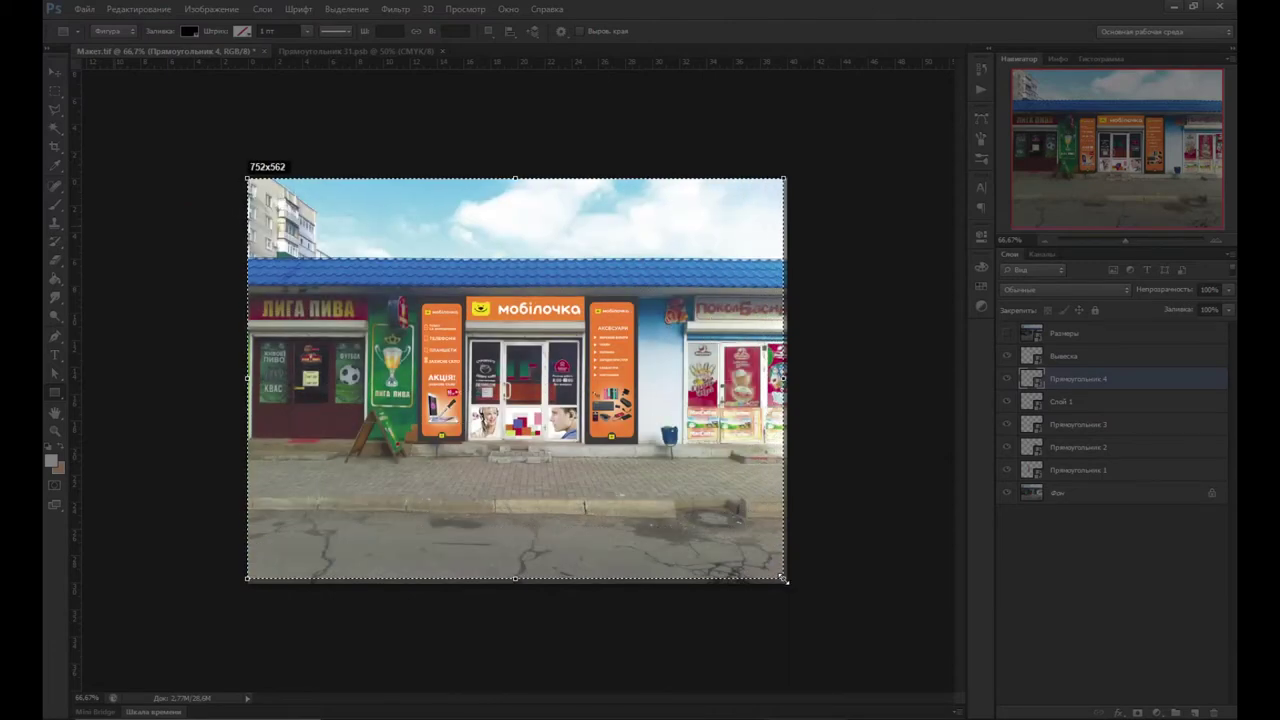
left_click(729, 594)
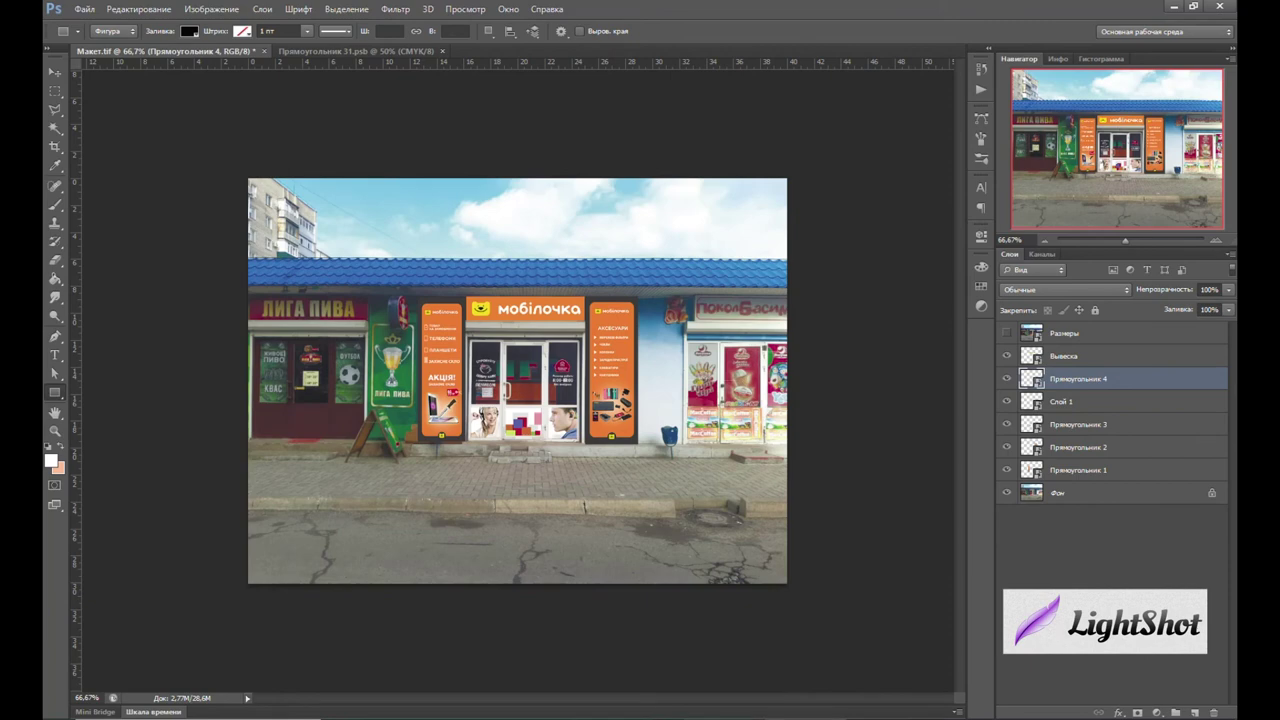
Step: Paste and send the storefront screenshot in Viber's Мои заметки chat, then close Viber
key("alt+Tab")
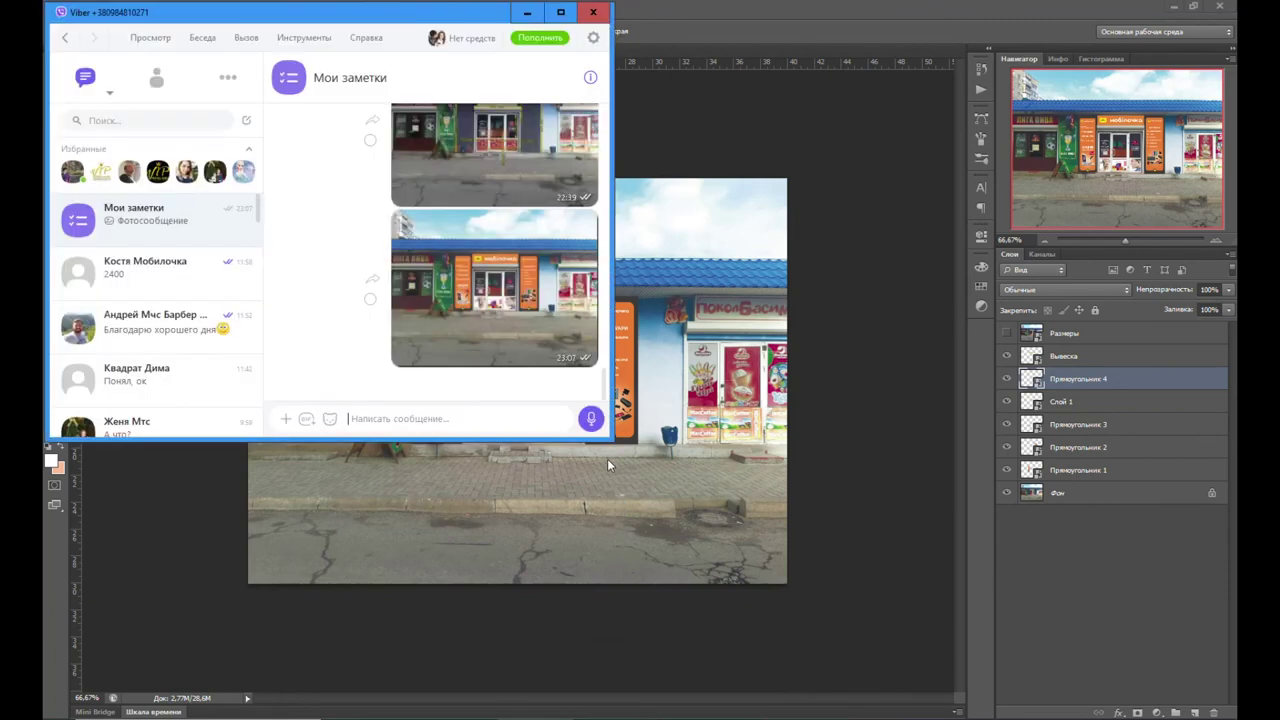
key("ctrl+v")
key("Return")
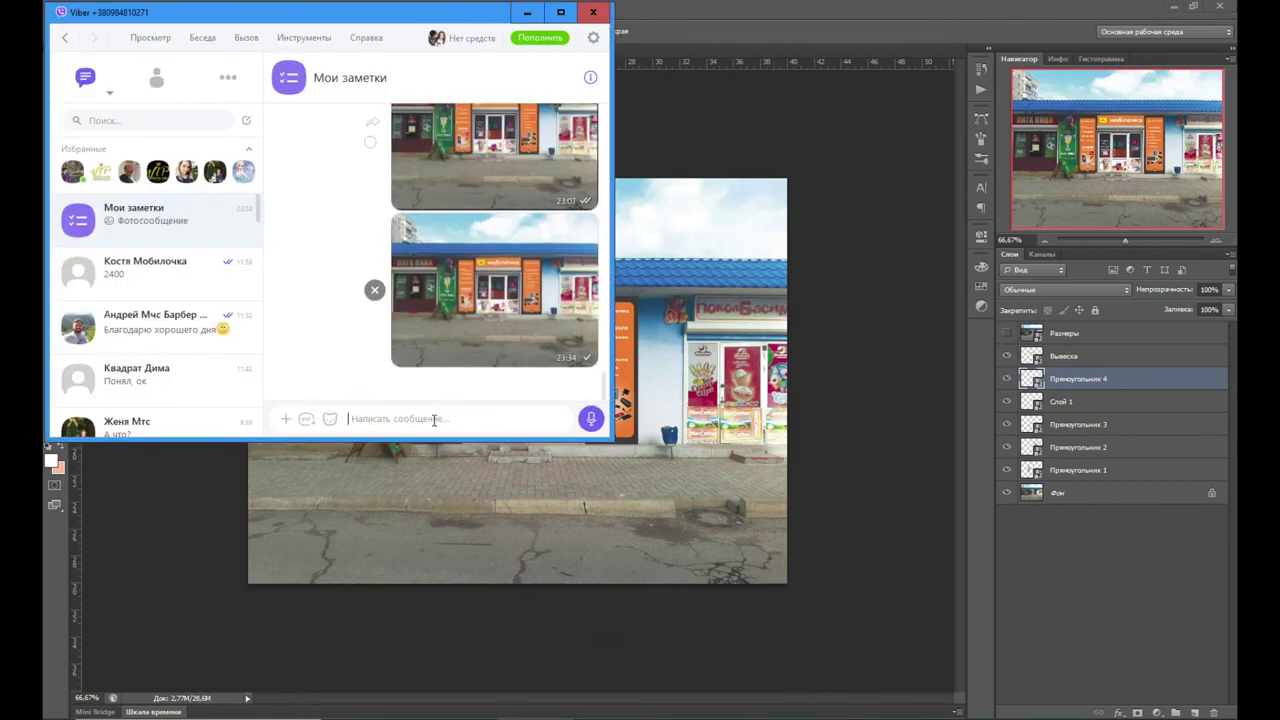
left_click(593, 12)
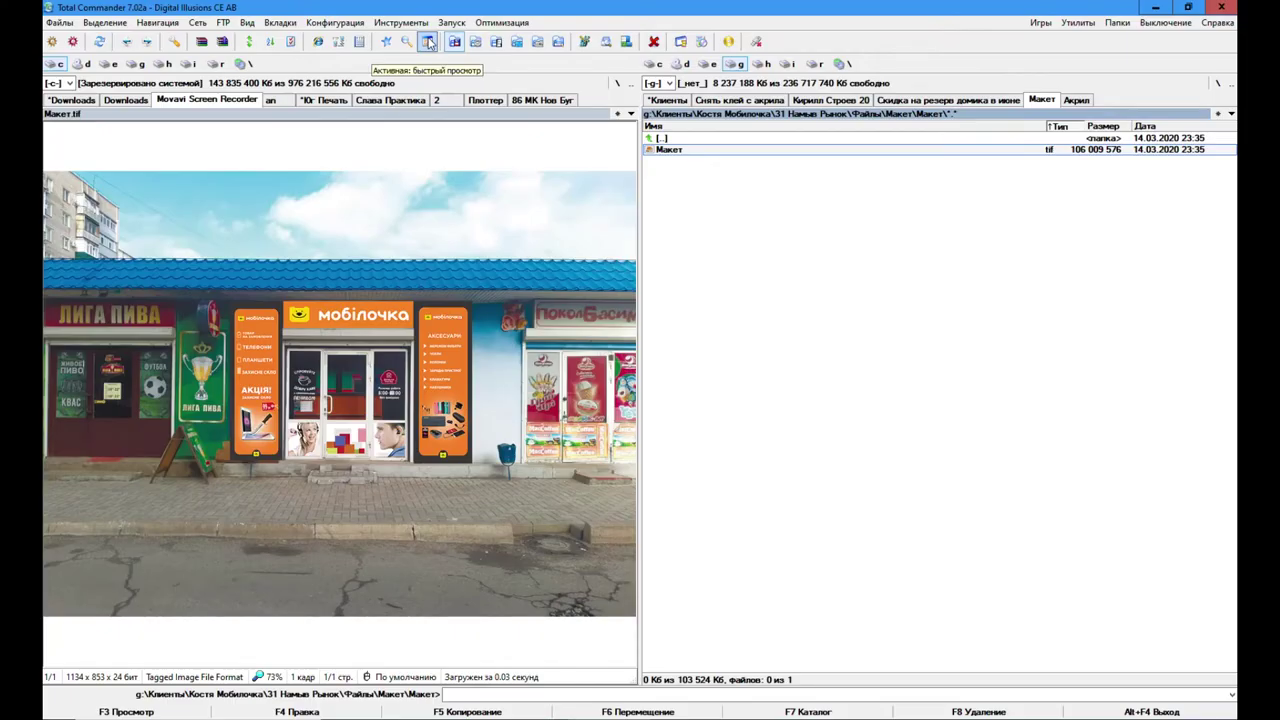
Step: Turn off Total Commander's Quick View of Макет.tif
left_click(428, 42)
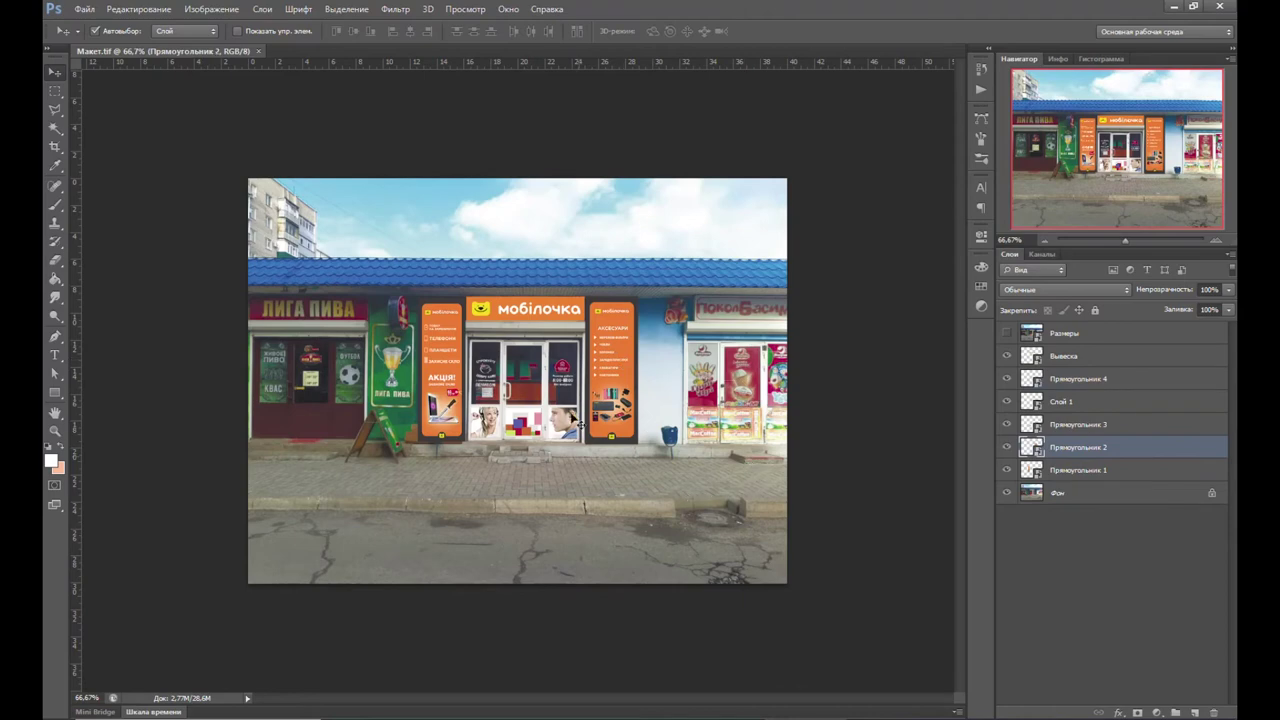
Step: Select the banner layers and open the right АКСЕСУАРИ banner's smart object as Прямоугольник 21.psb
left_click(398, 341)
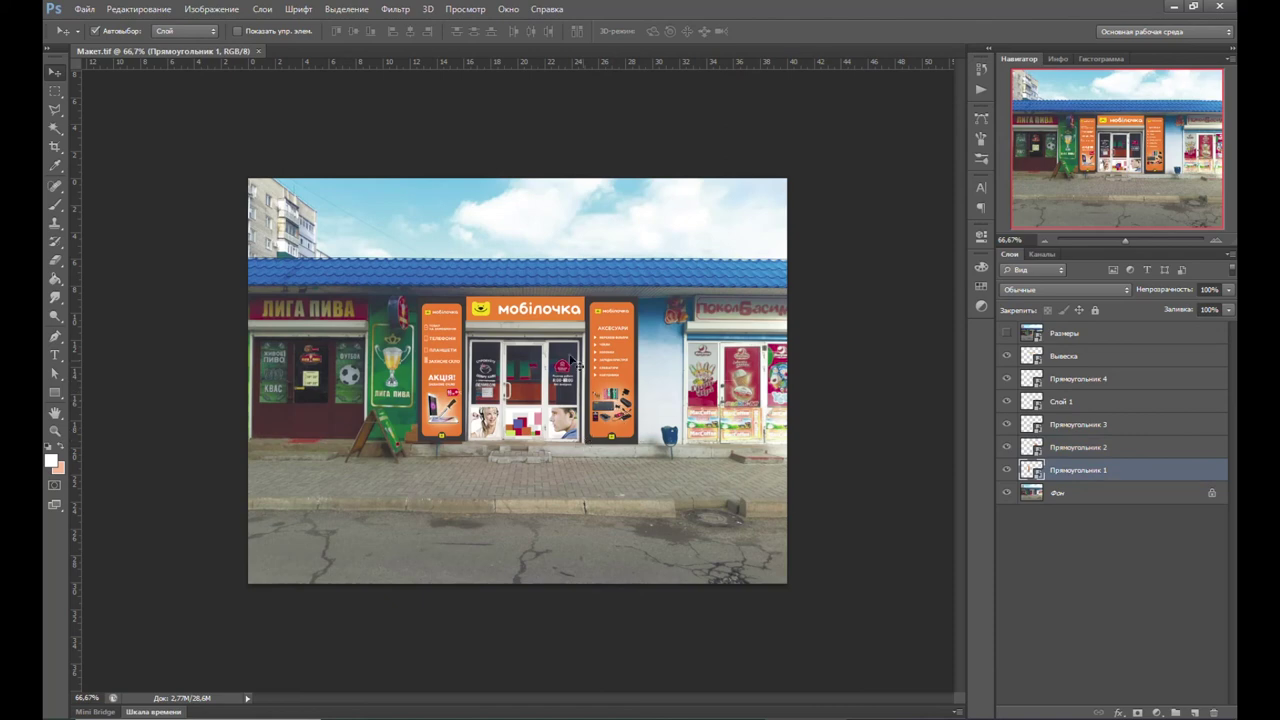
left_click(617, 389)
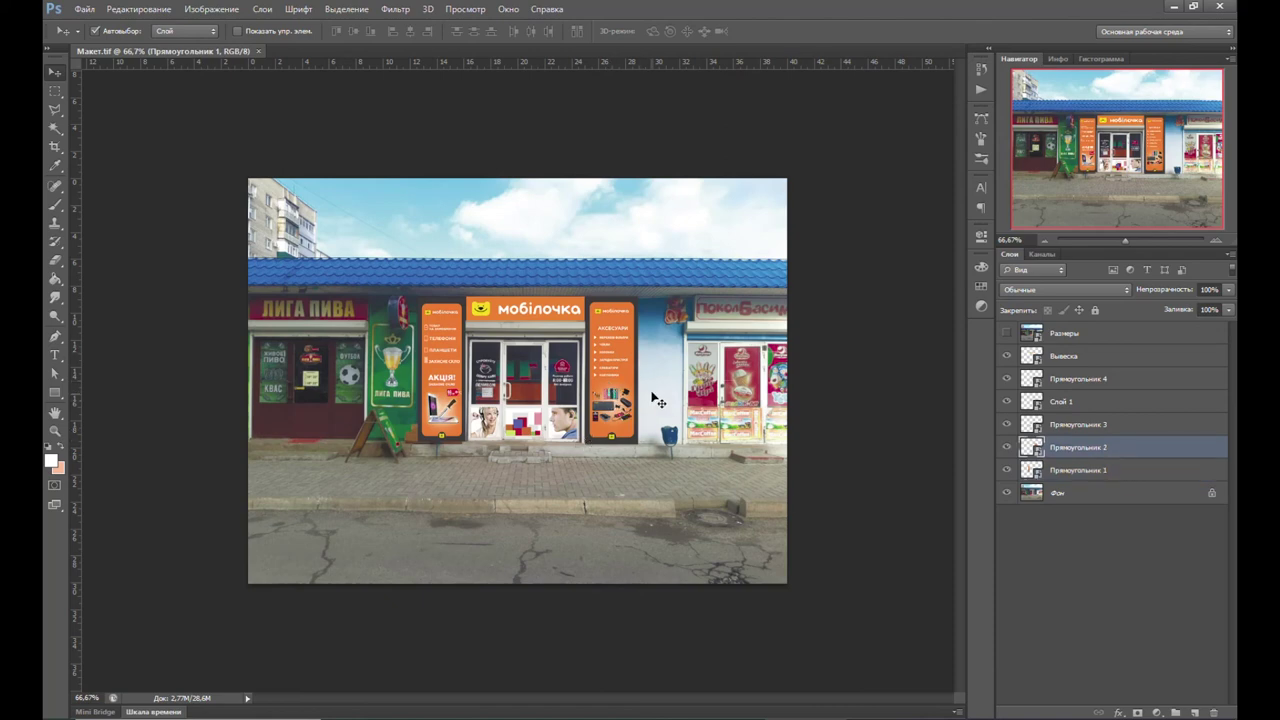
double_click(614, 410)
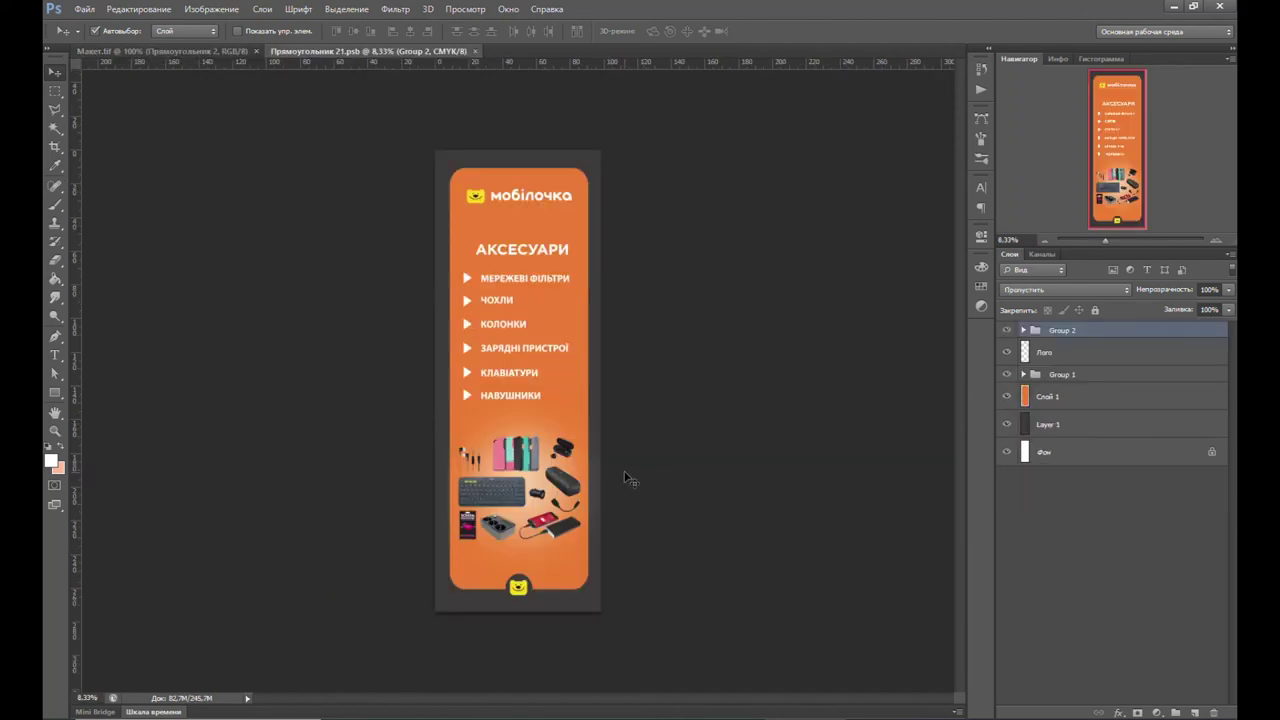
key("ctrl+shift+s")
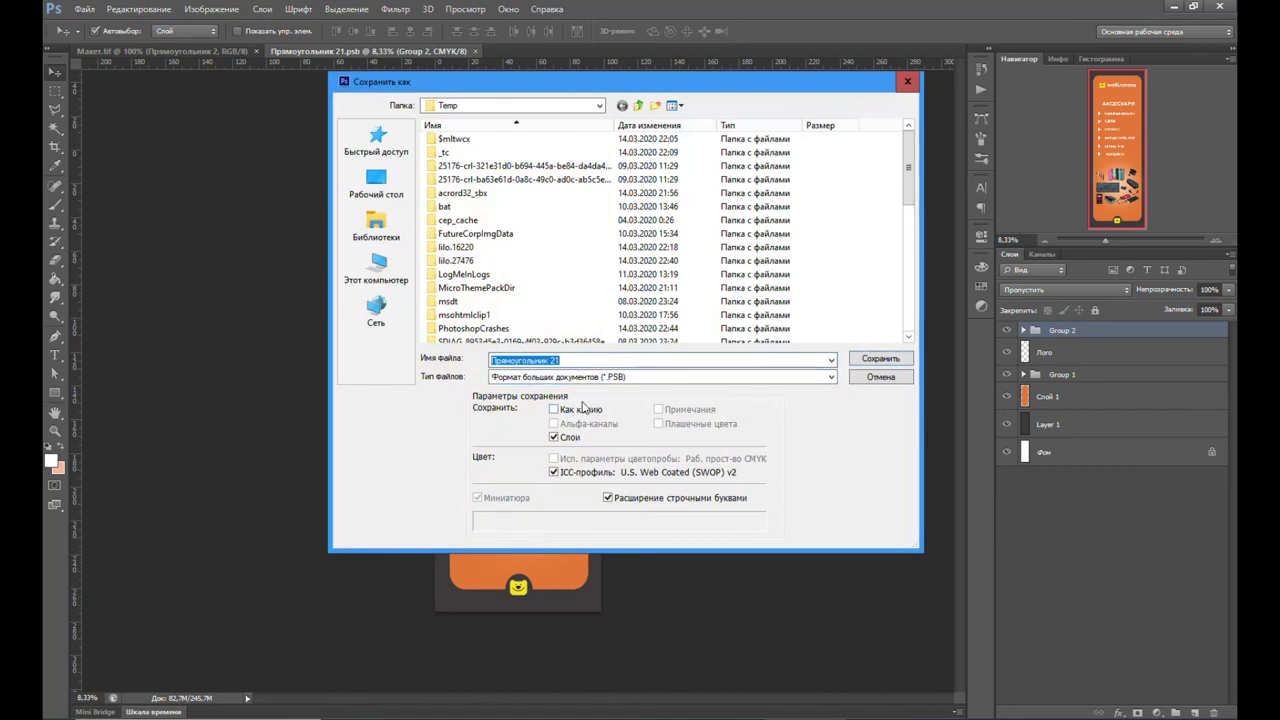
Step: Save the banner as LZW TIFF 'Баннер правый' in the Макет folder, accepting the layers warning
key("BackSpace")
left_click(660, 376)
left_click(540, 490)
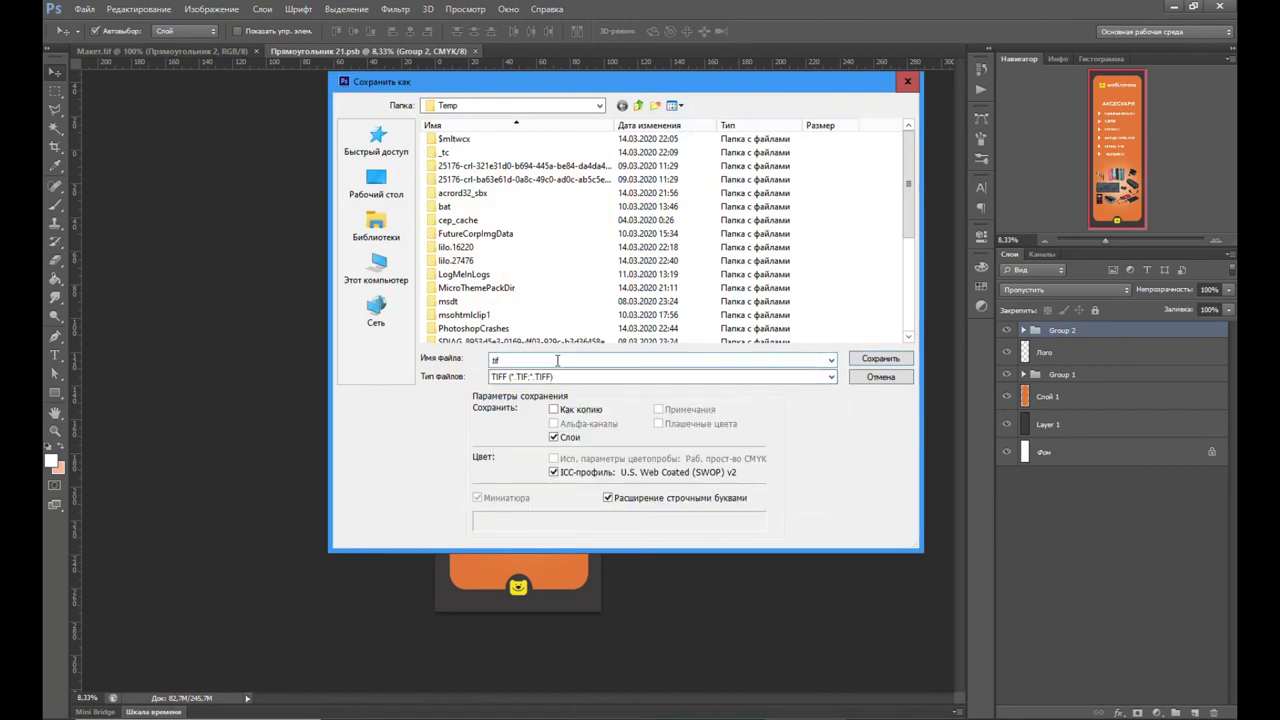
left_click(611, 363)
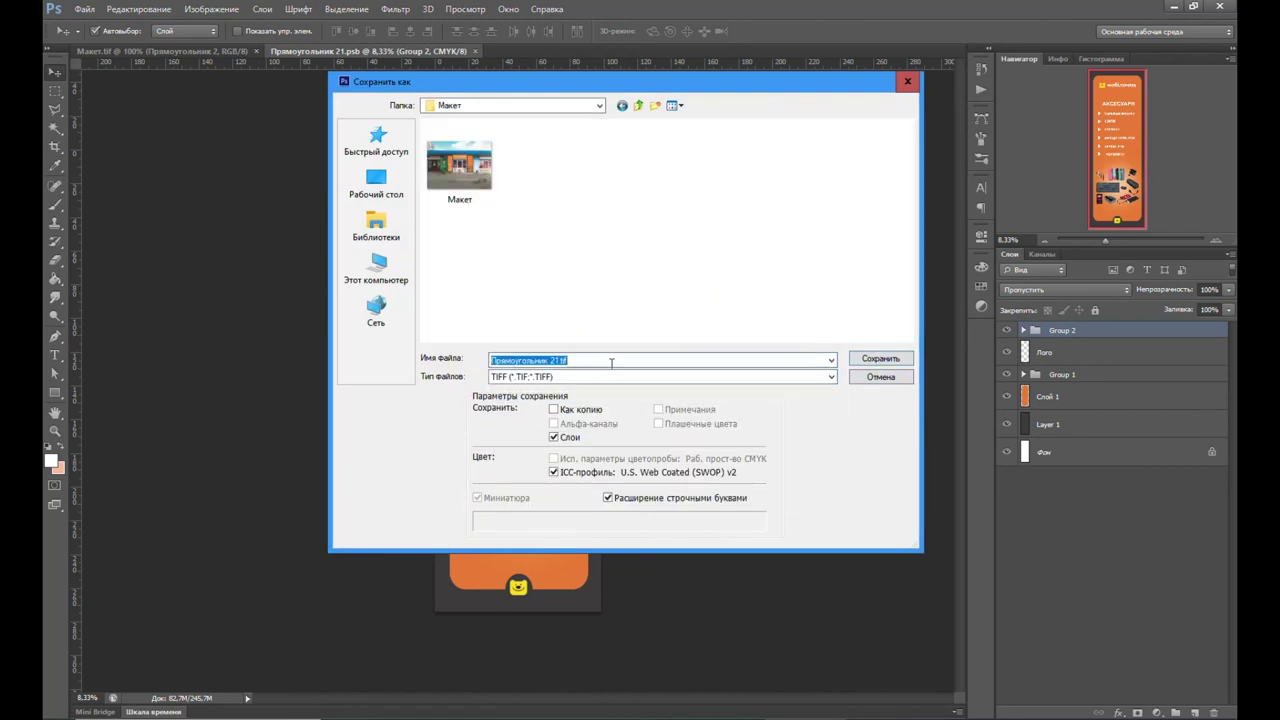
type("Баннер правый")
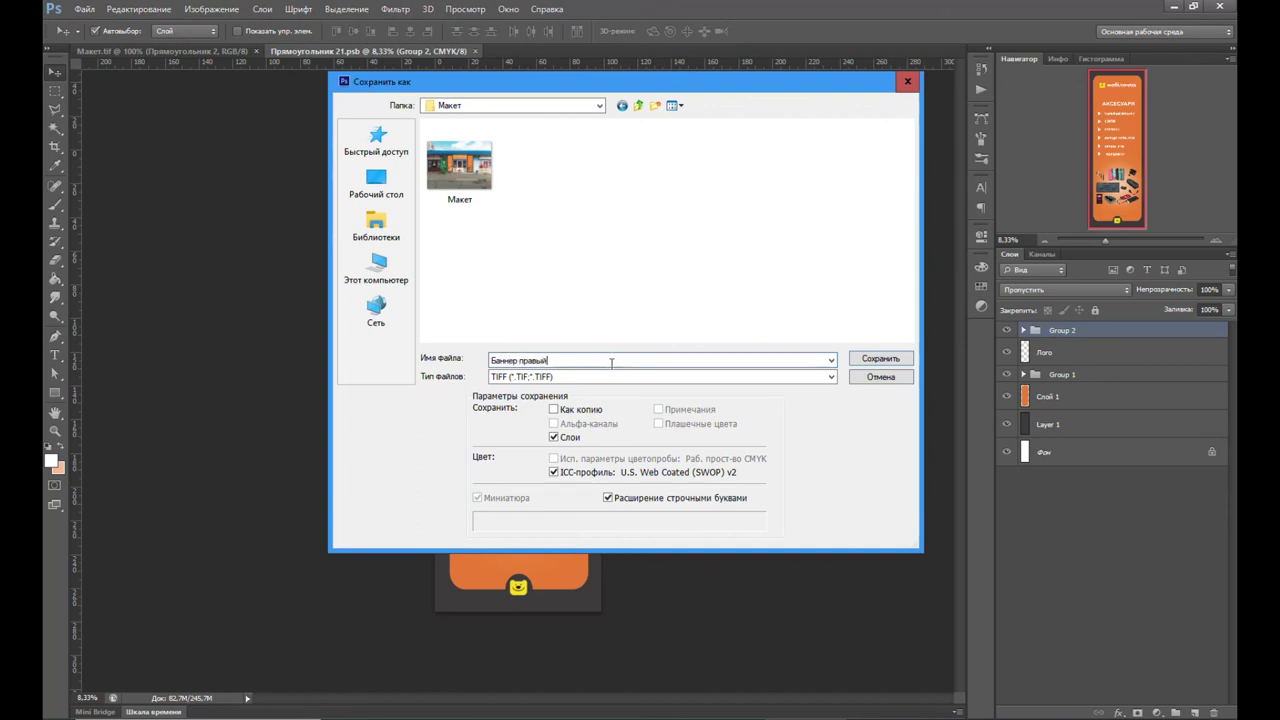
left_click(860, 358)
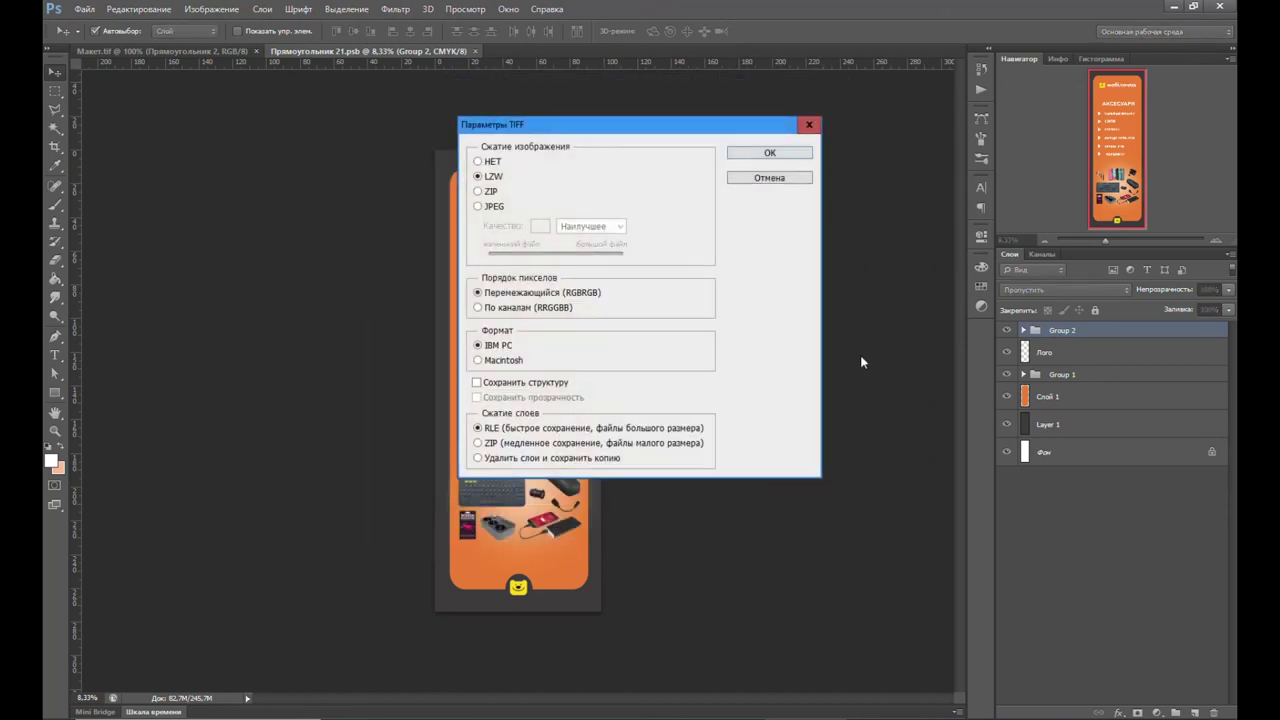
left_click(790, 154)
left_click(557, 277)
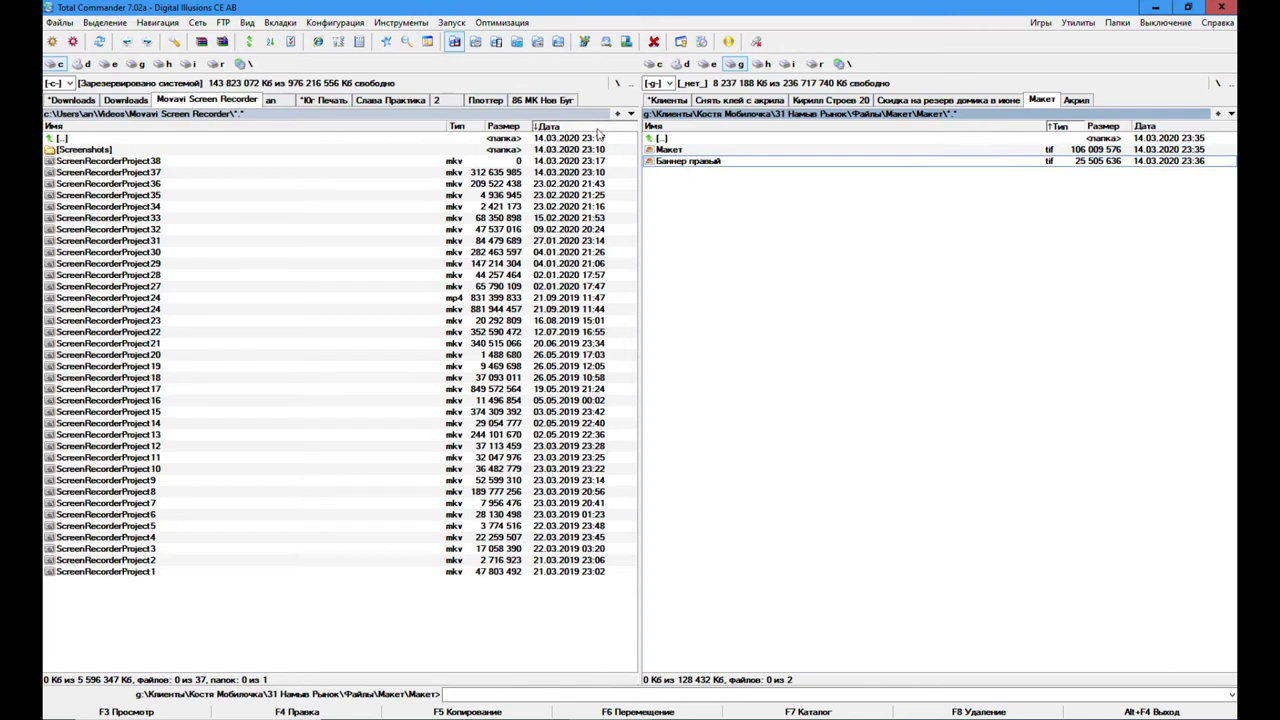
Step: Preview the saved Баннер правый file, then return to the Макет.tif mockup in Photoshop
left_click(427, 42)
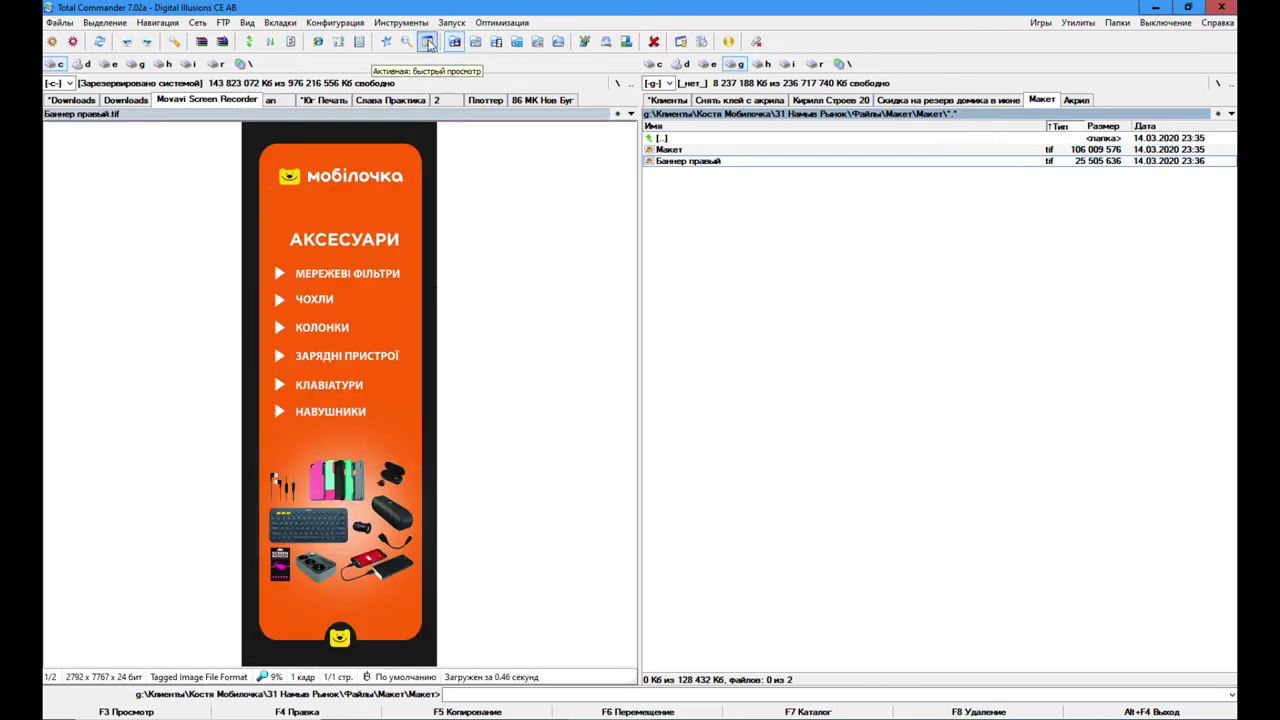
left_click(427, 42)
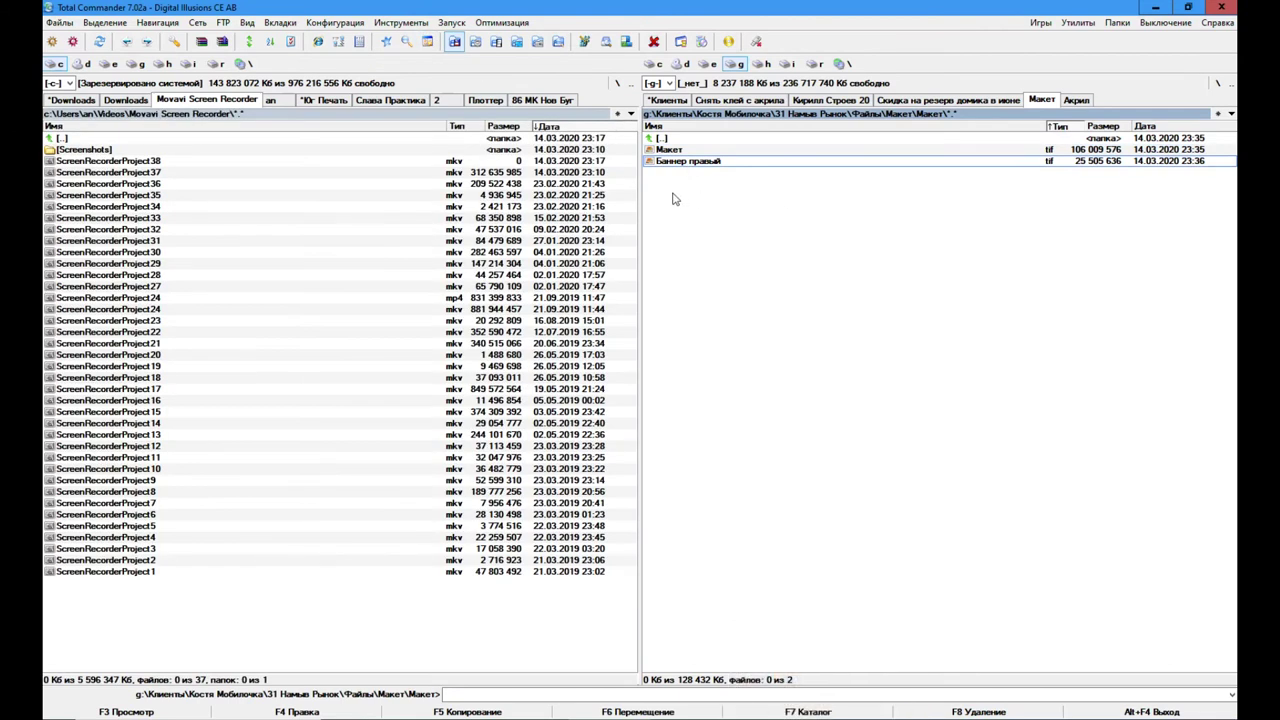
key("alt+Tab")
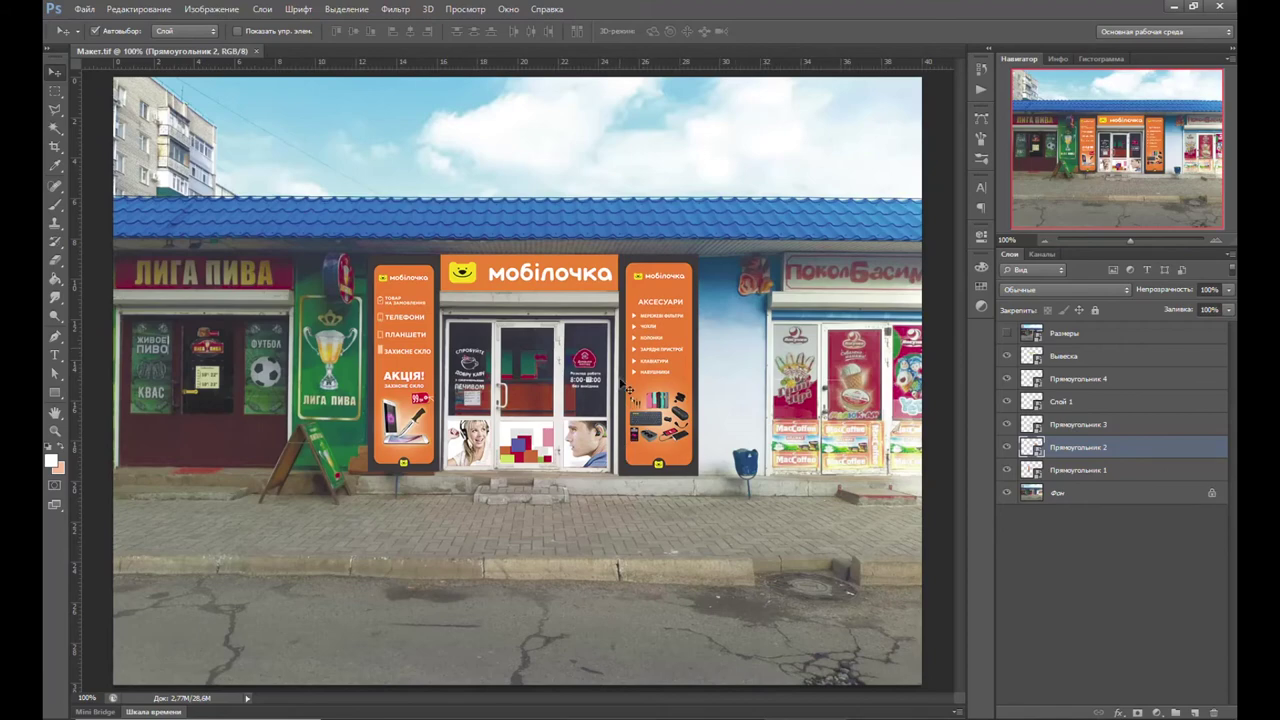